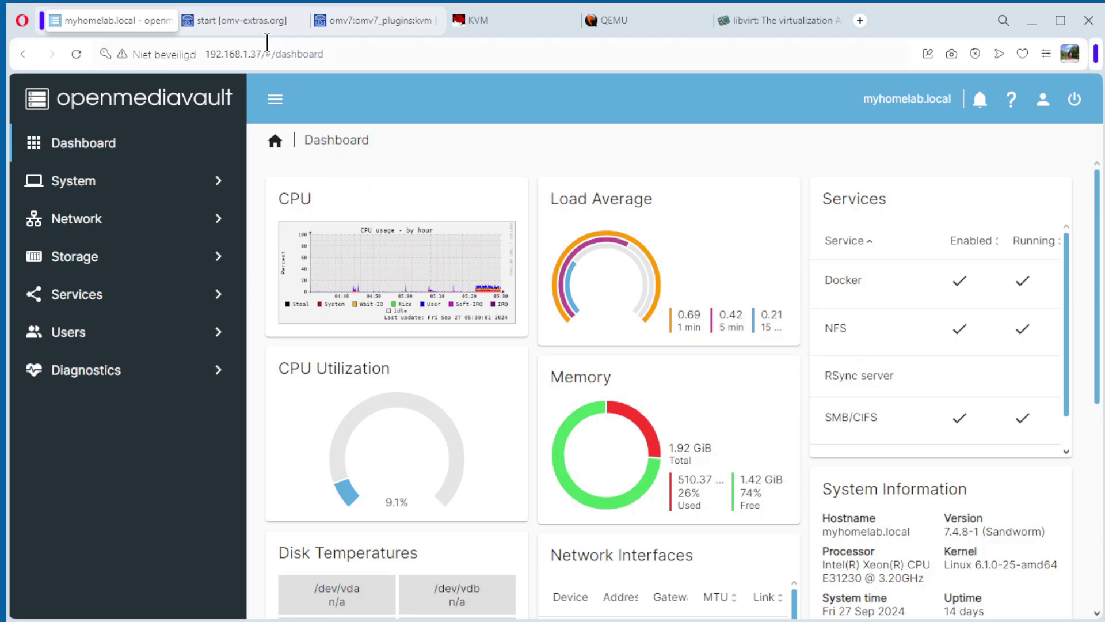
Review the omv-extras wiki start page, its OMV7 KVM plugin guide, and the KVM, QEMU and libvirt project websites.
click(249, 18)
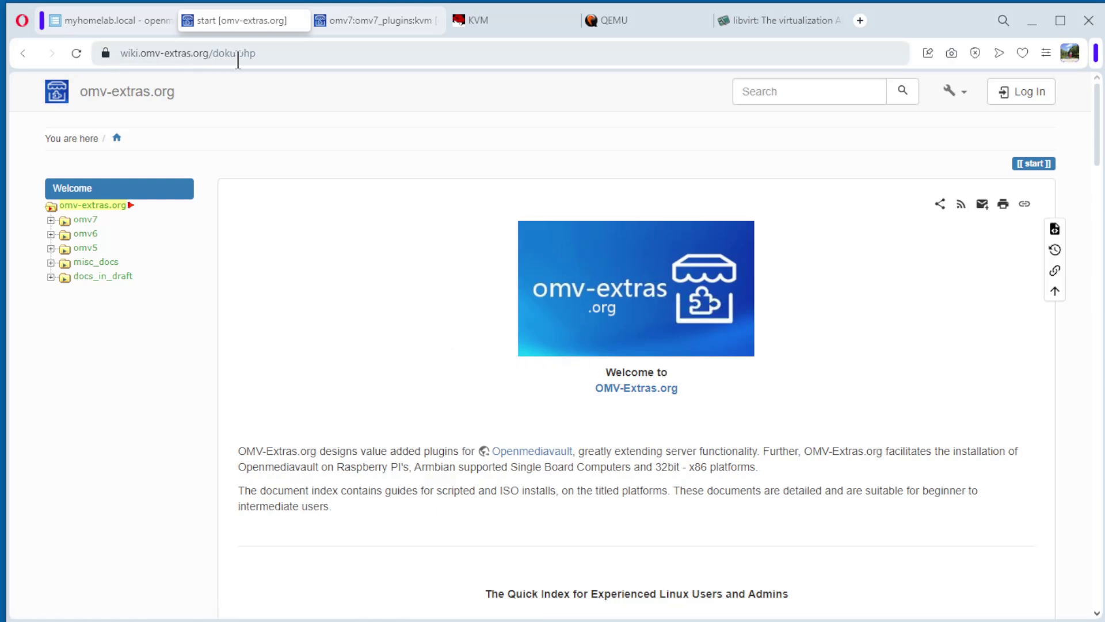
click(358, 21)
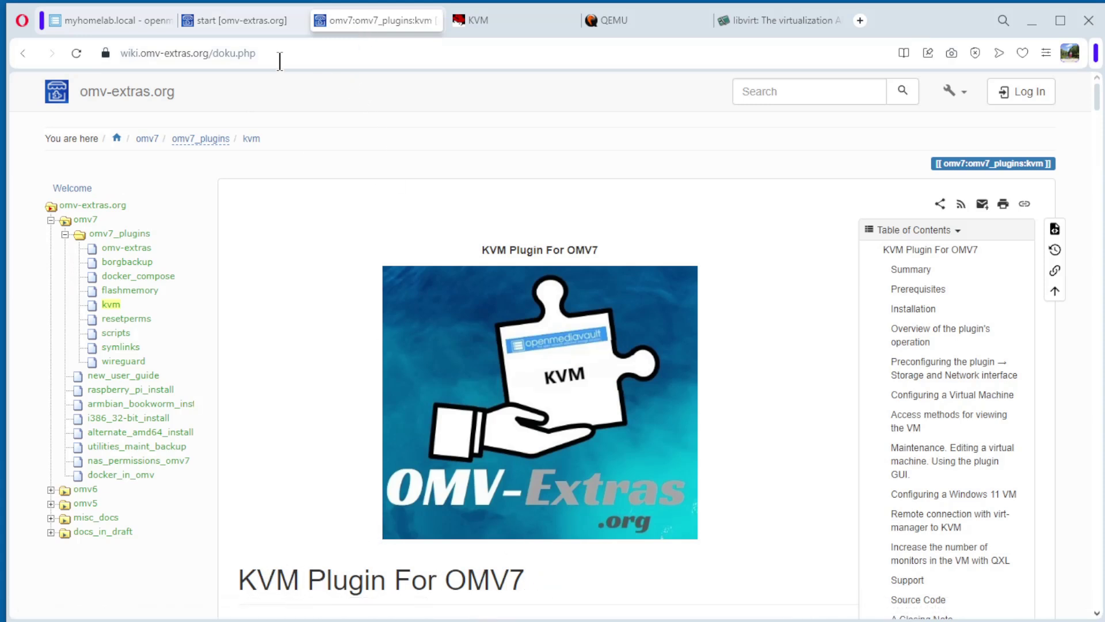
click(493, 19)
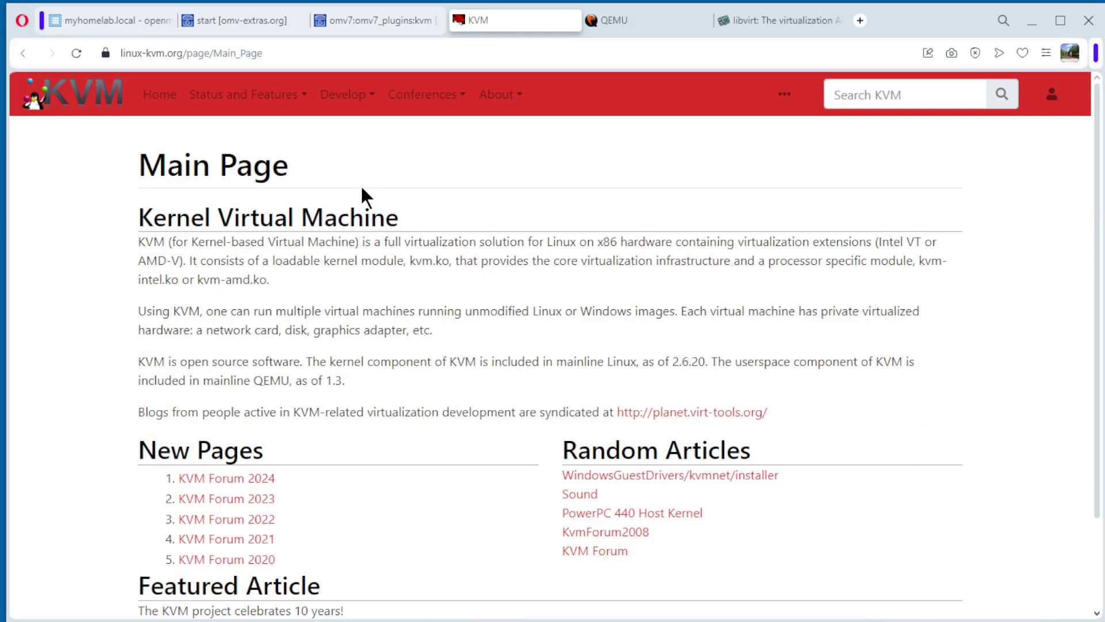
click(657, 10)
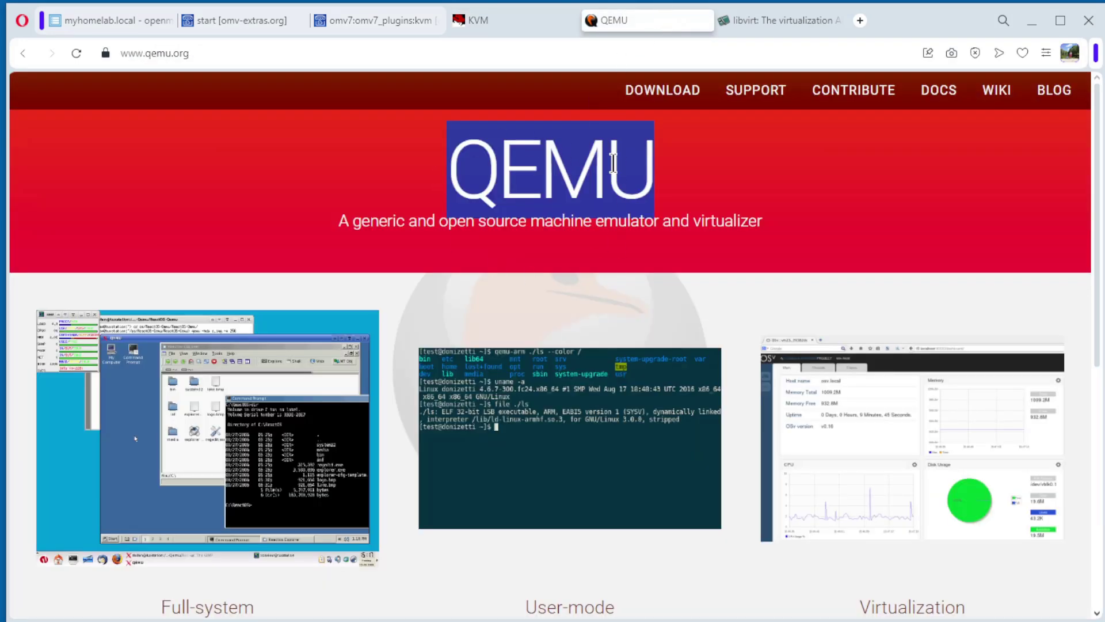
click(793, 19)
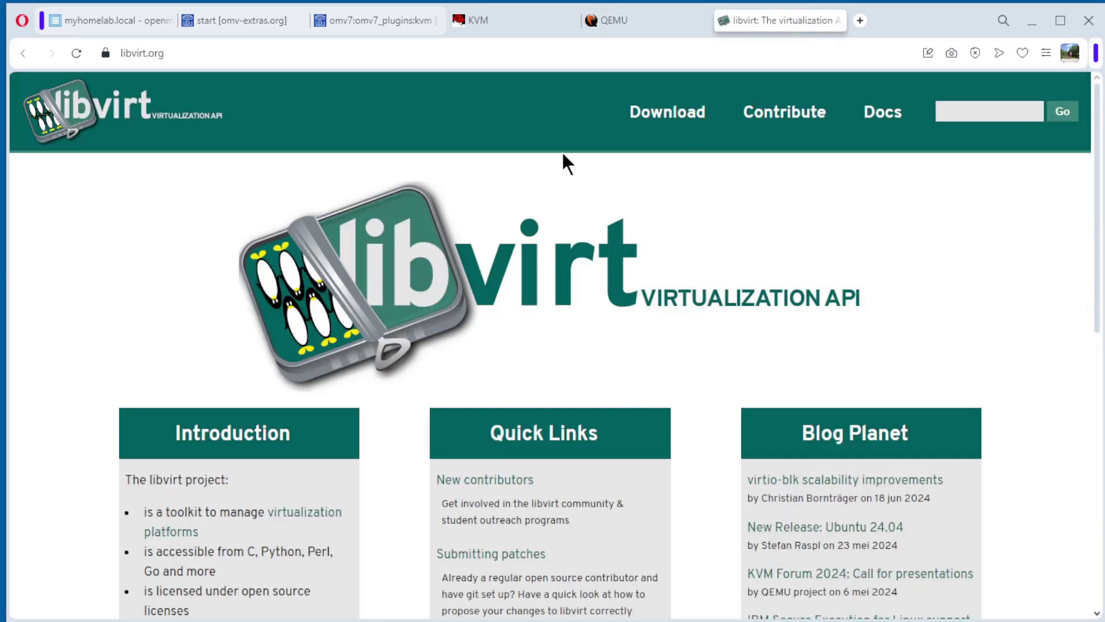
Return to the openmediavault interface and enable backports in the omv-extras system settings.
click(105, 18)
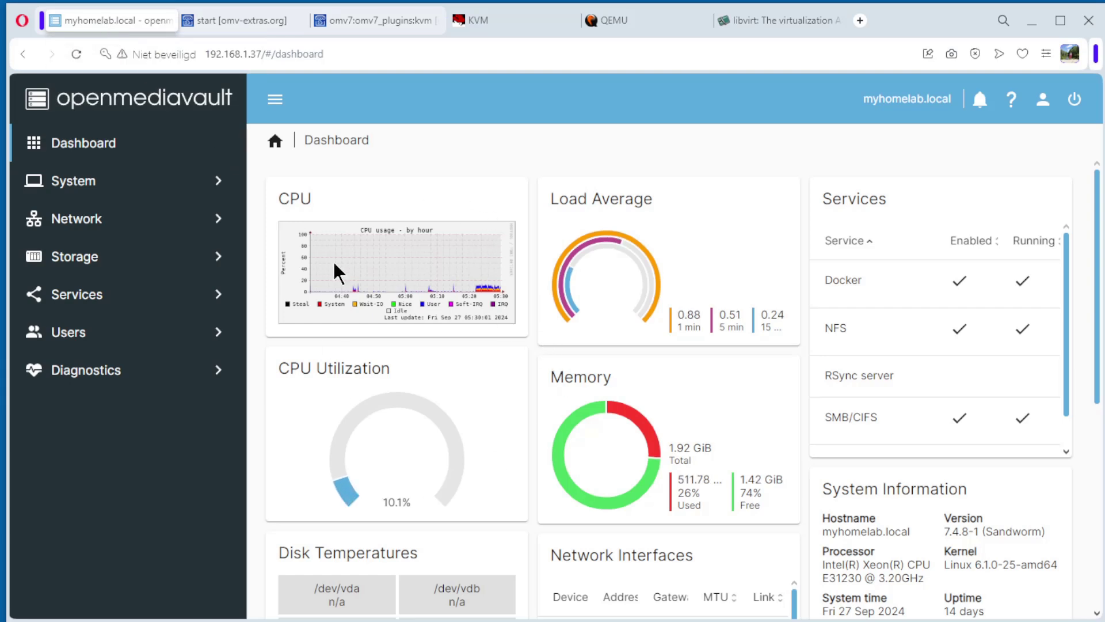
click(91, 184)
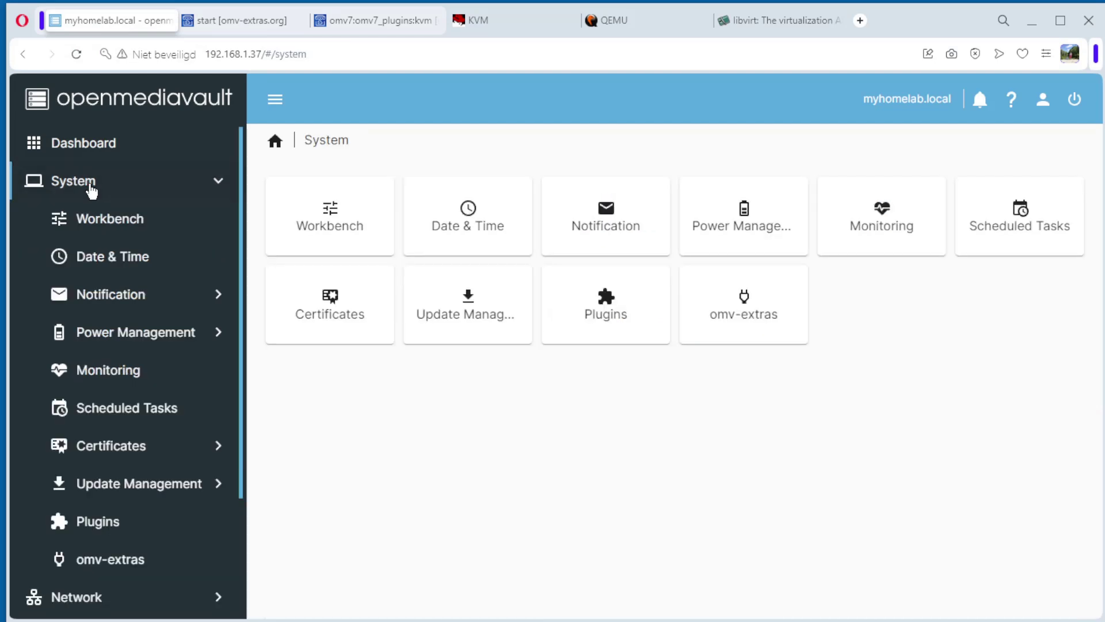
click(127, 563)
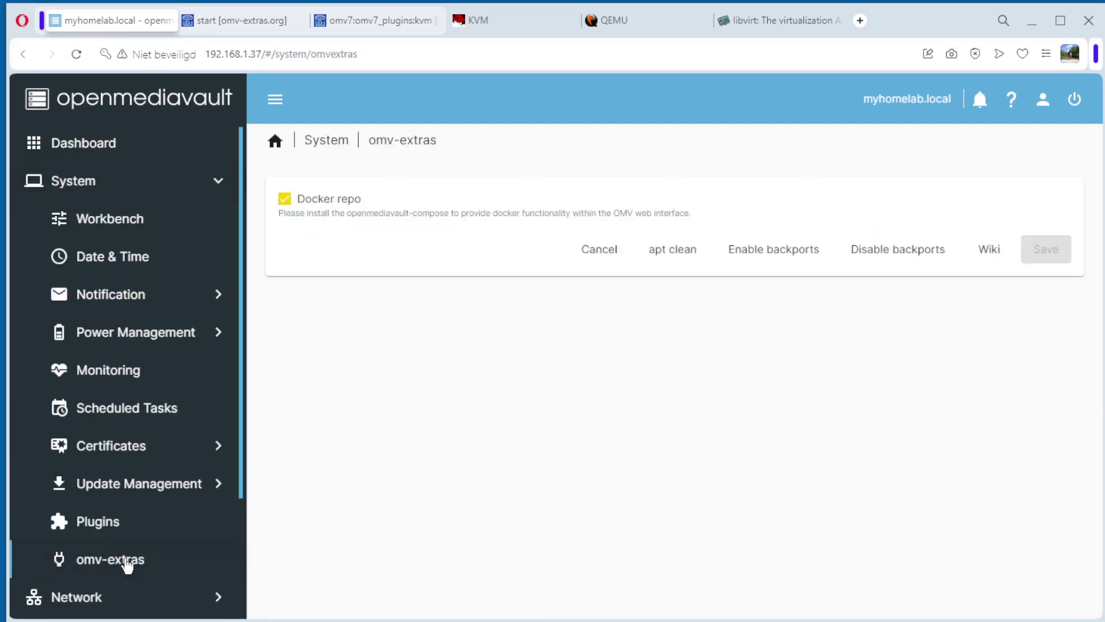
click(775, 258)
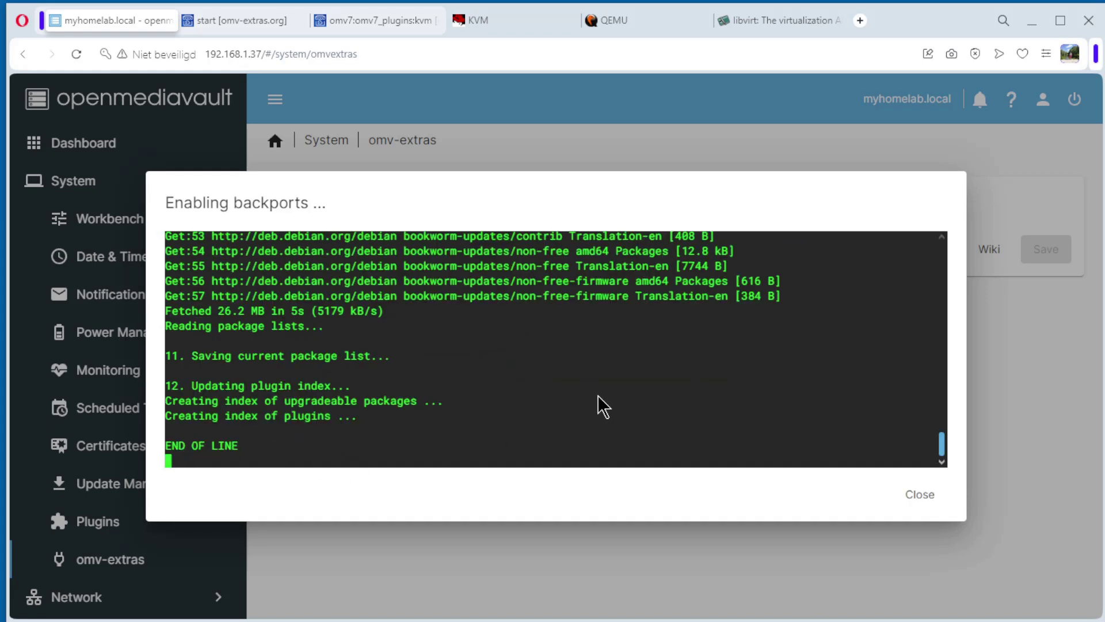
click(914, 498)
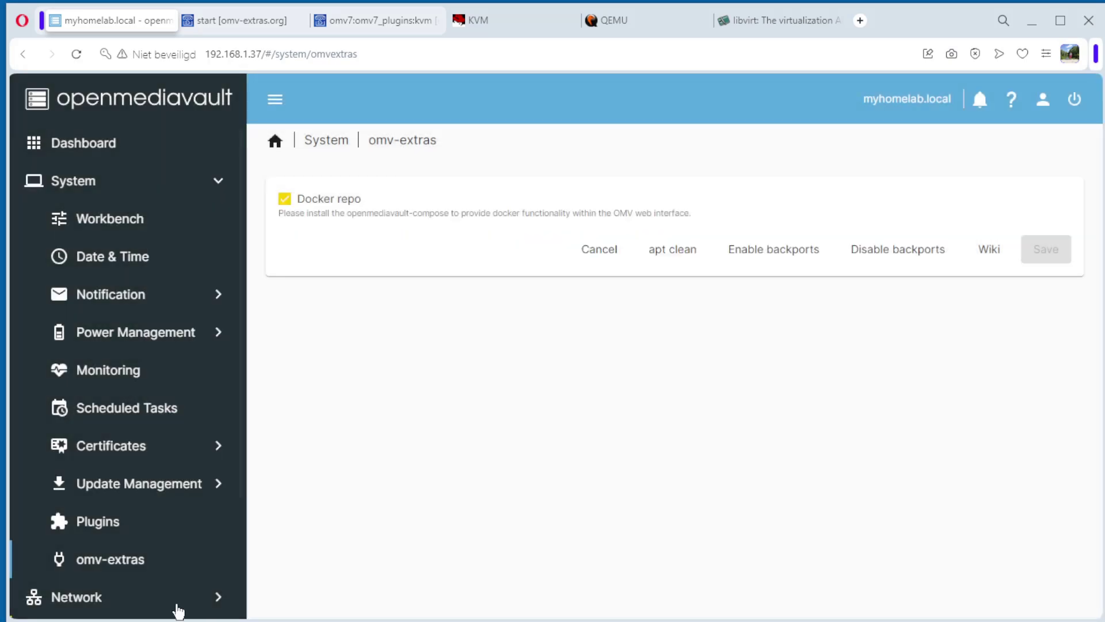
Search the system plugins for "kvm" and install the openmediavault-kvm 7.0.14 plugin, confirming the installation.
click(107, 531)
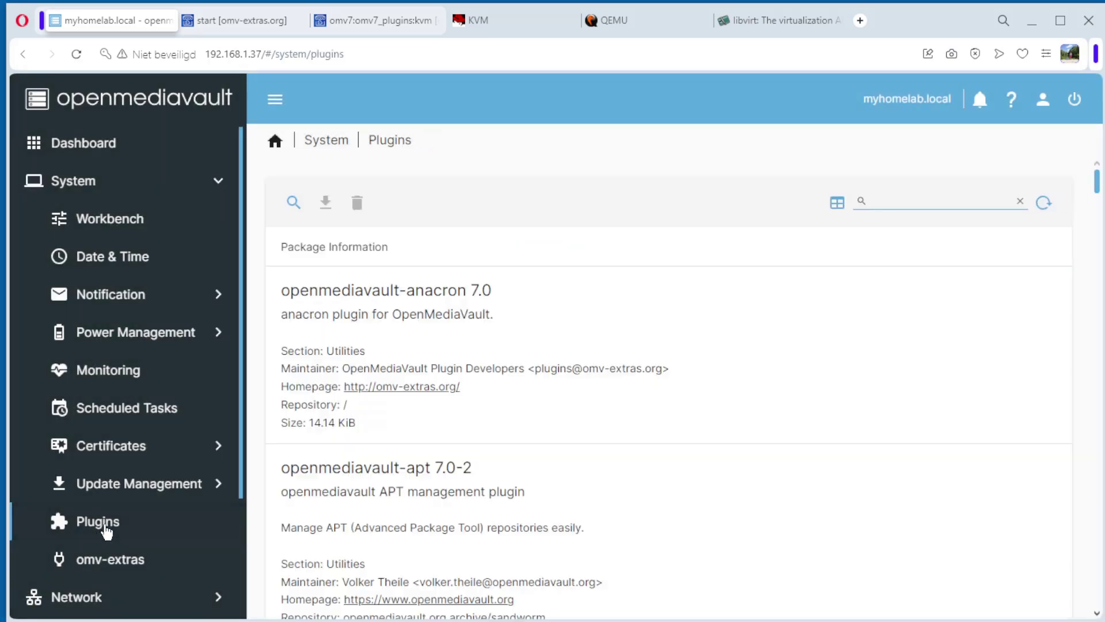
click(906, 200)
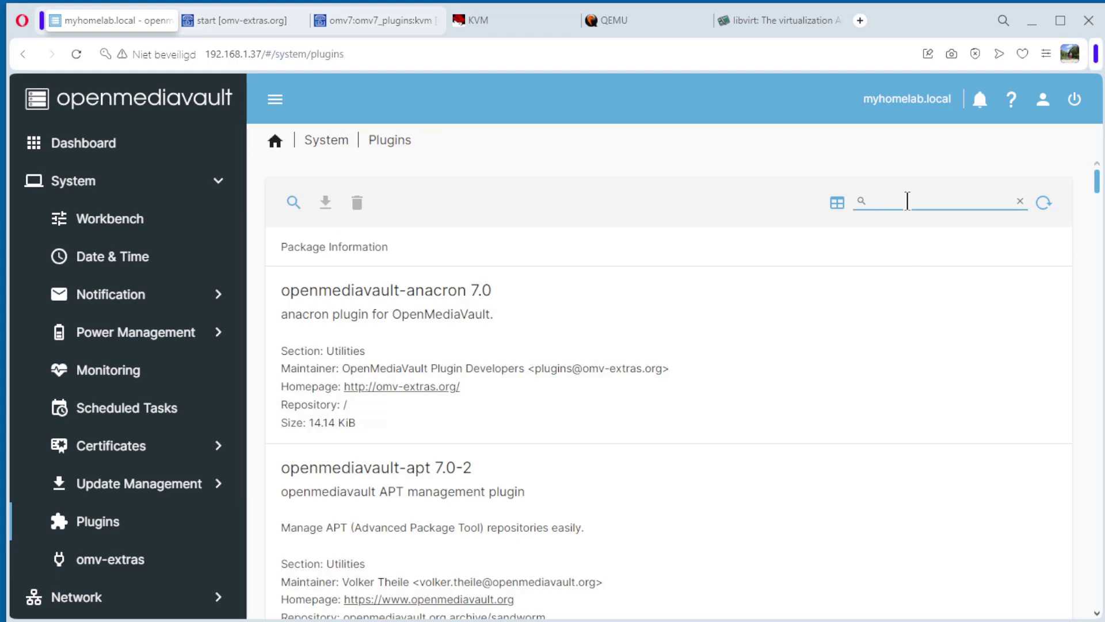
text(kvm)
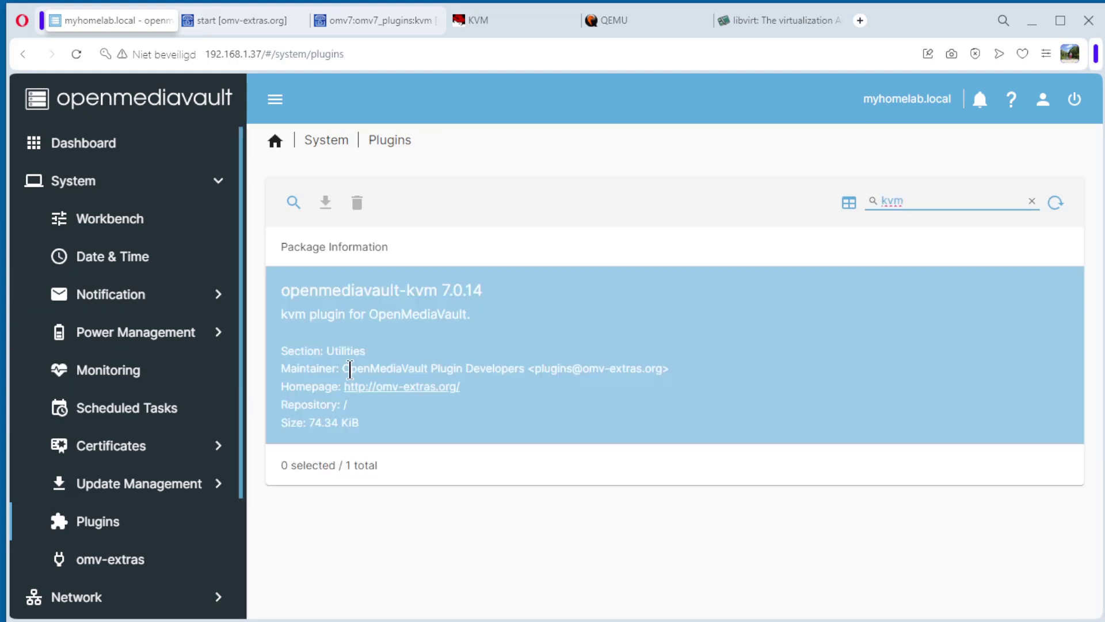
click(402, 338)
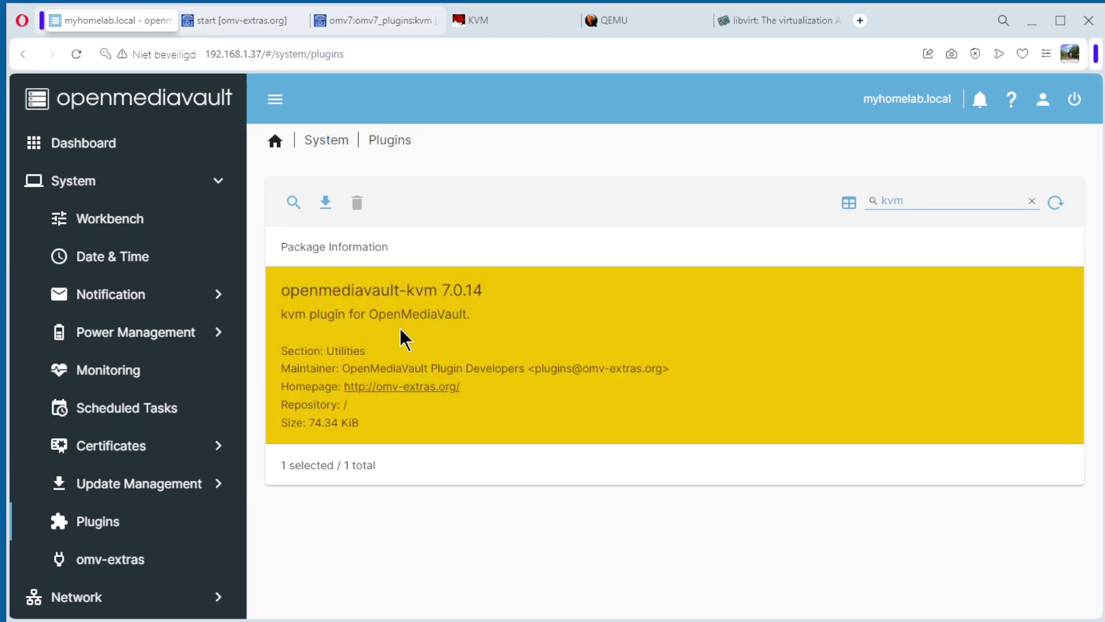
click(329, 206)
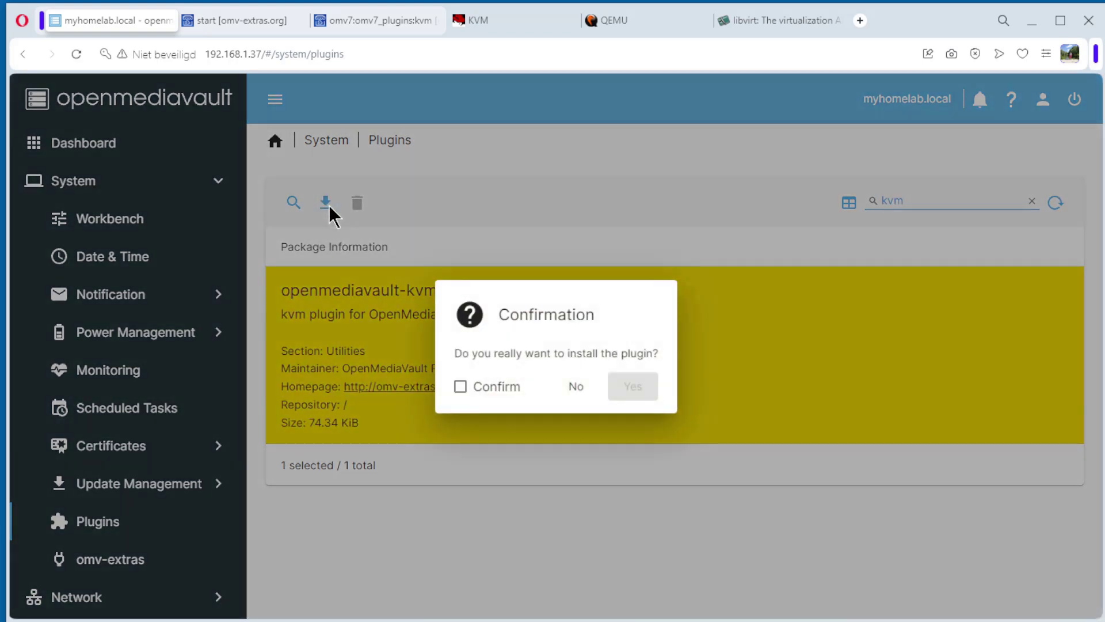
click(460, 387)
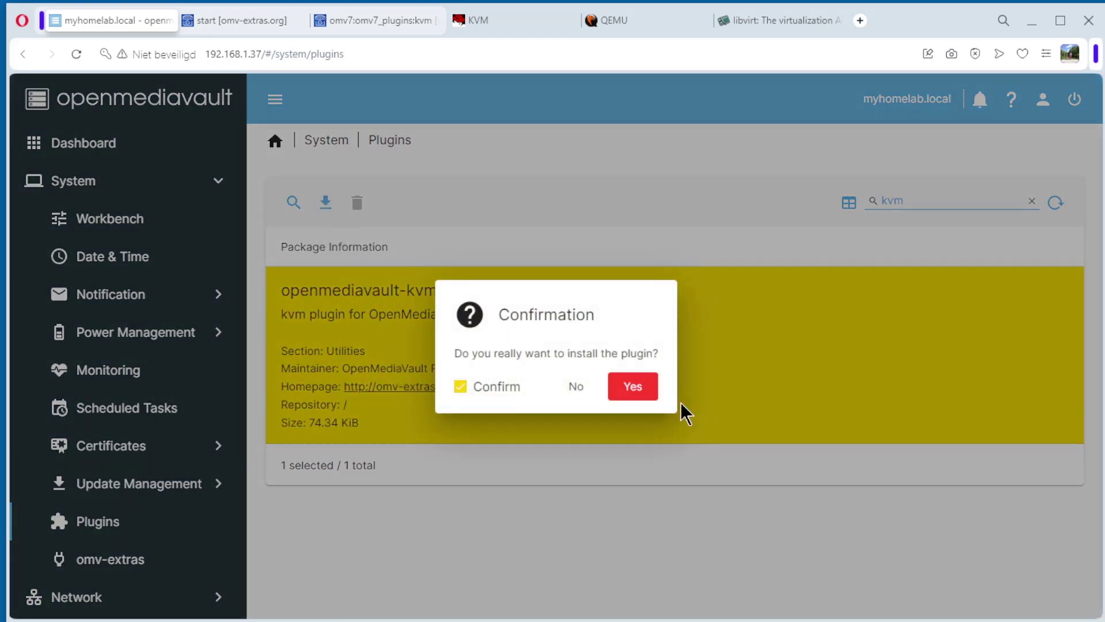
click(636, 386)
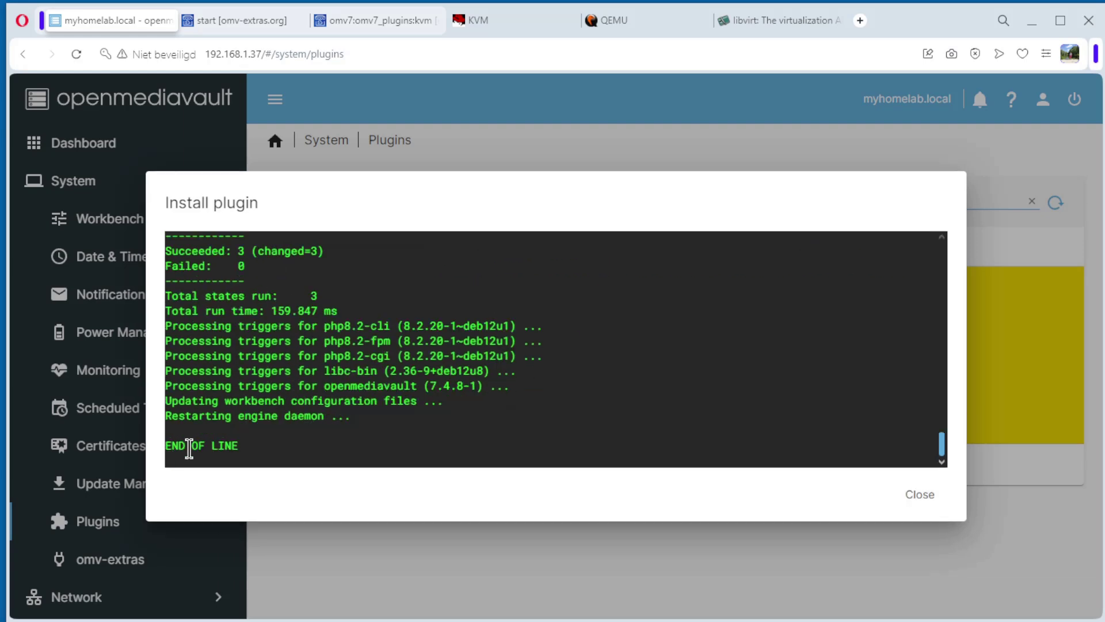
click(920, 495)
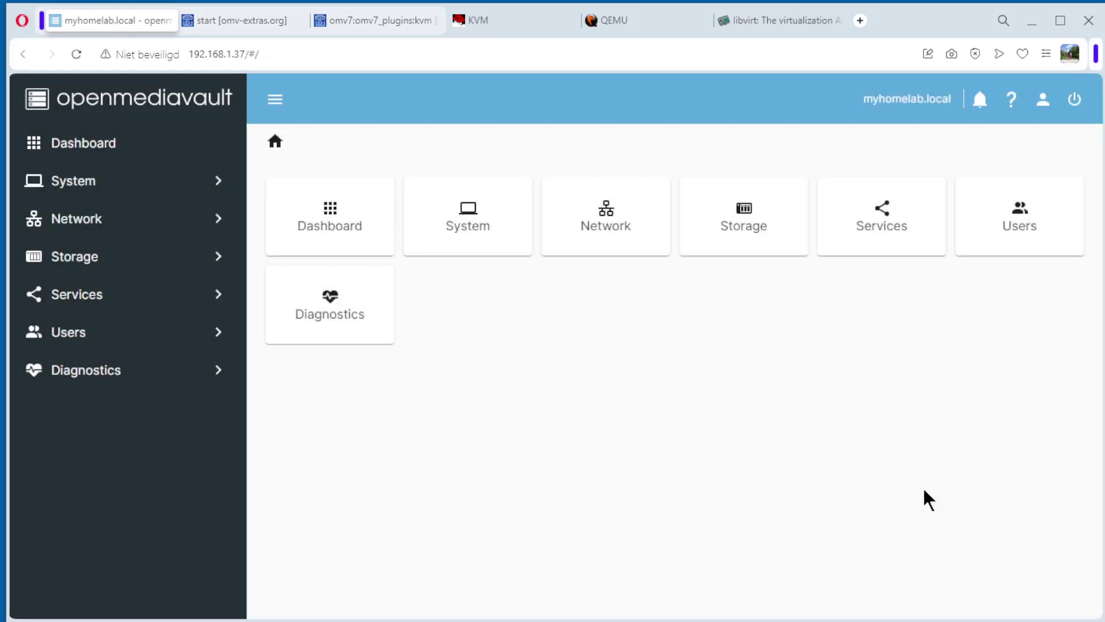
Begin a new storage shared folder named kvm_images on the file system /dev/vde1 [Disk 4].
click(105, 151)
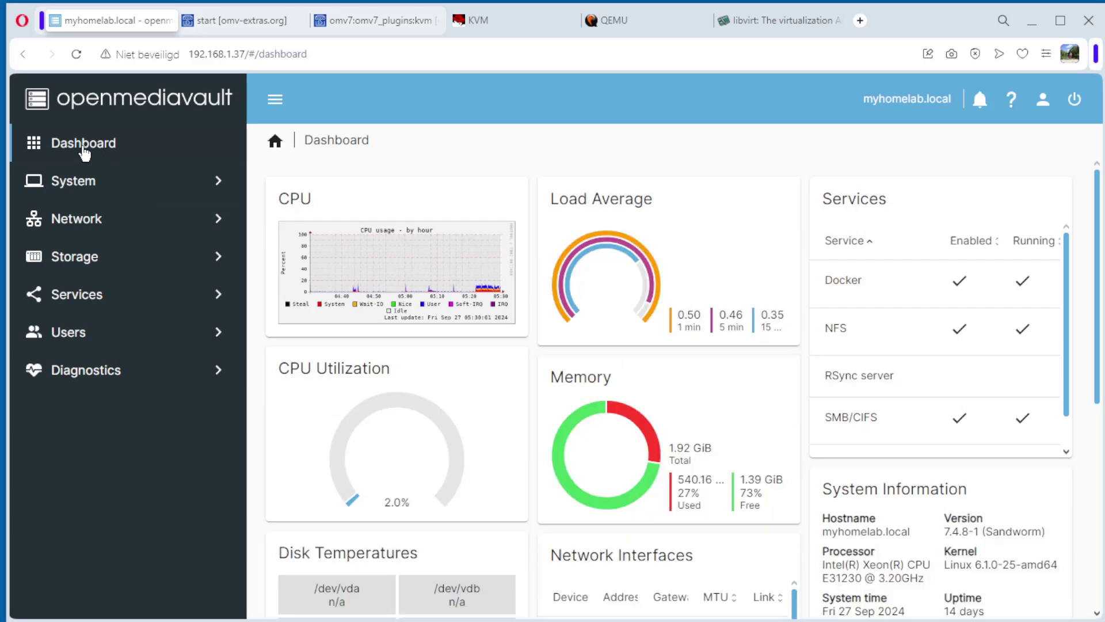
click(73, 263)
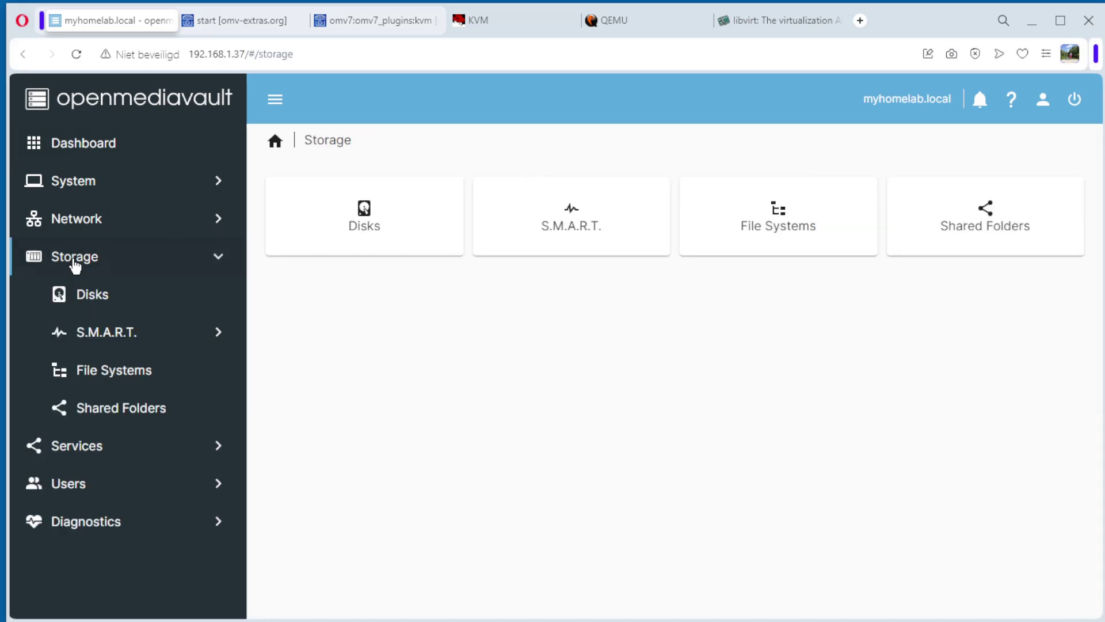
click(103, 415)
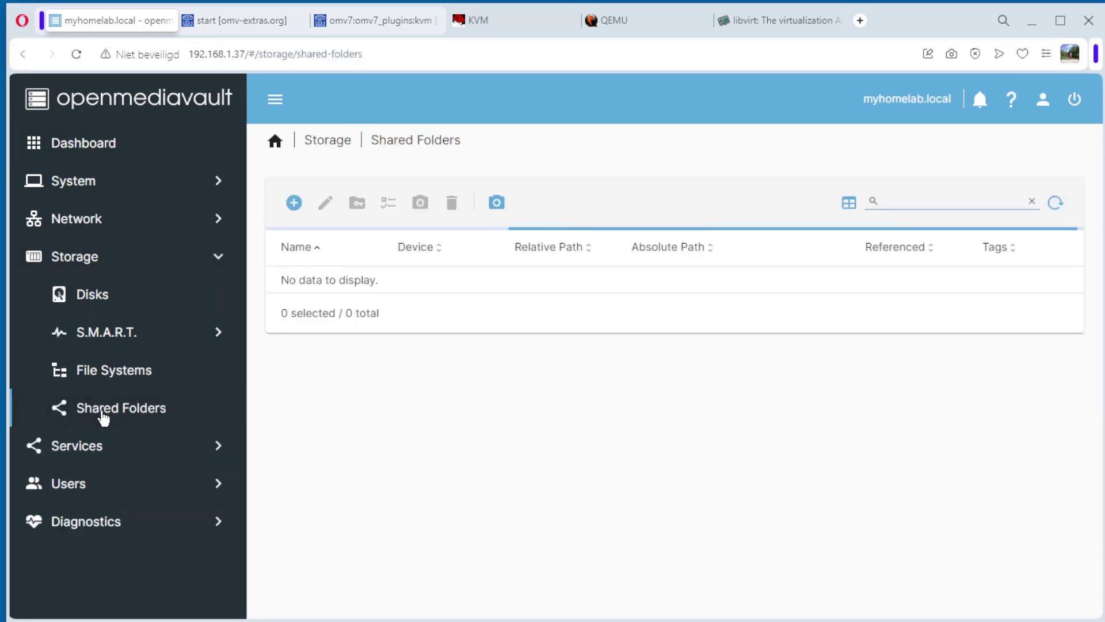
click(460, 499)
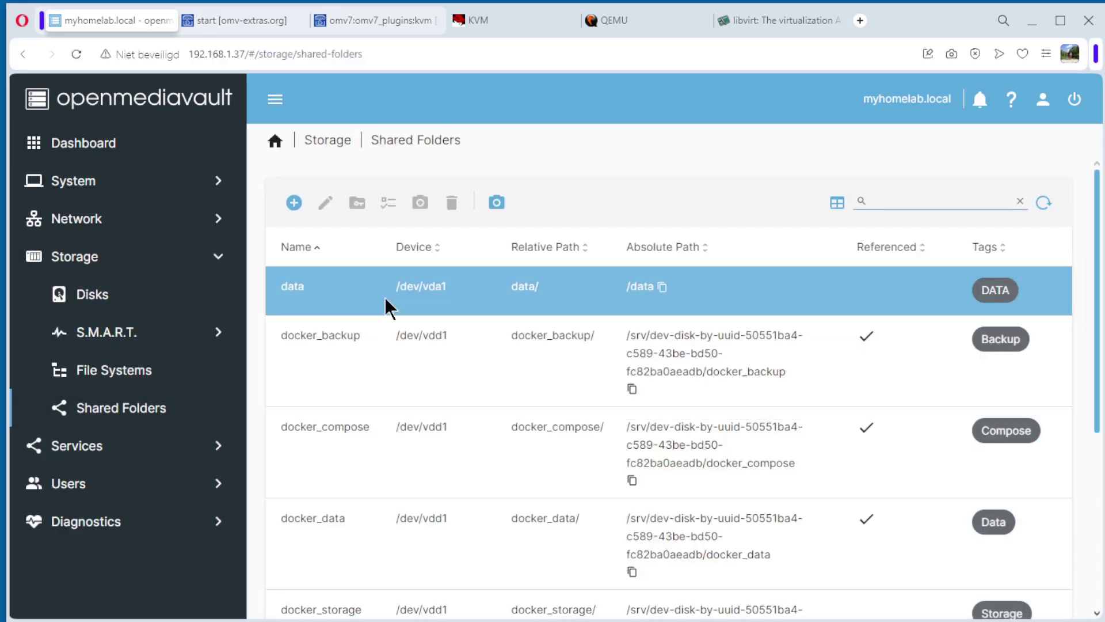
scroll(443, 458, down, 5)
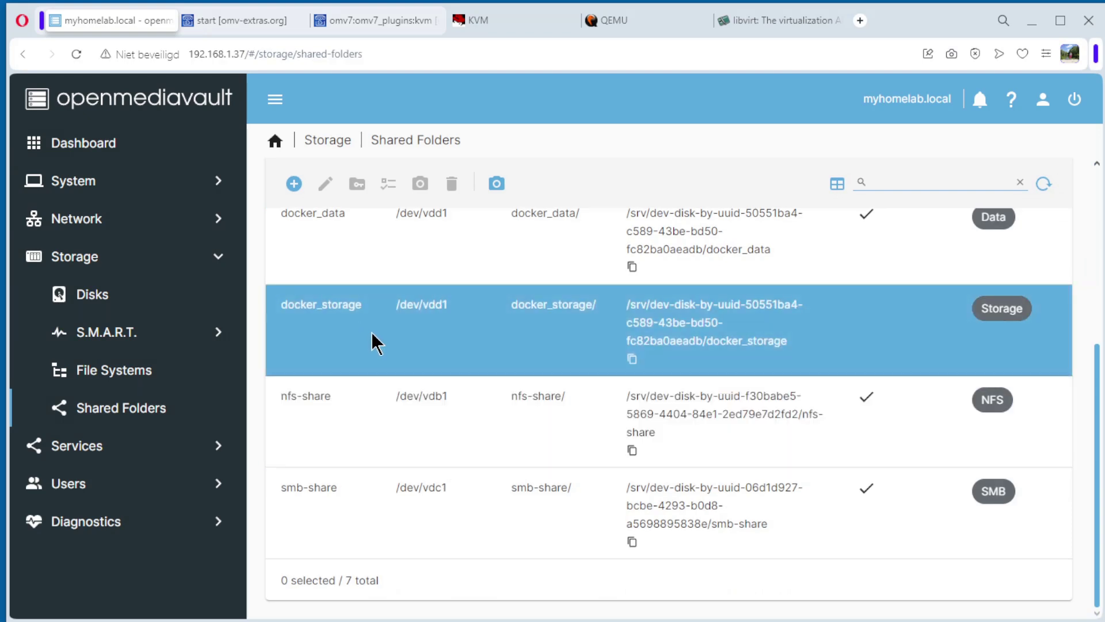
click(293, 183)
click(307, 207)
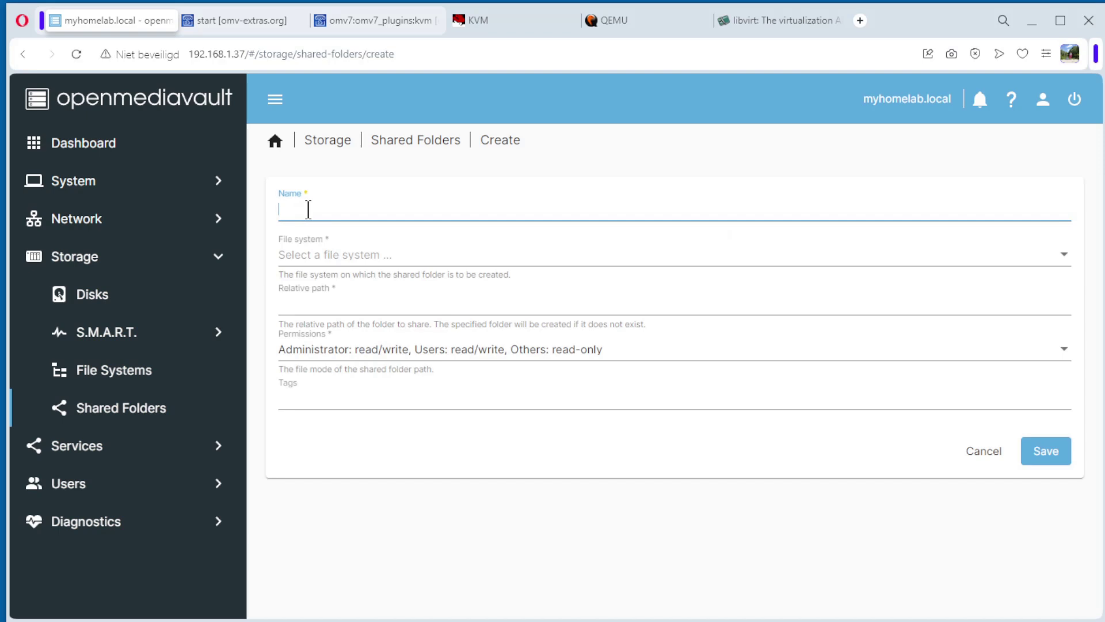
text(kvm_images)
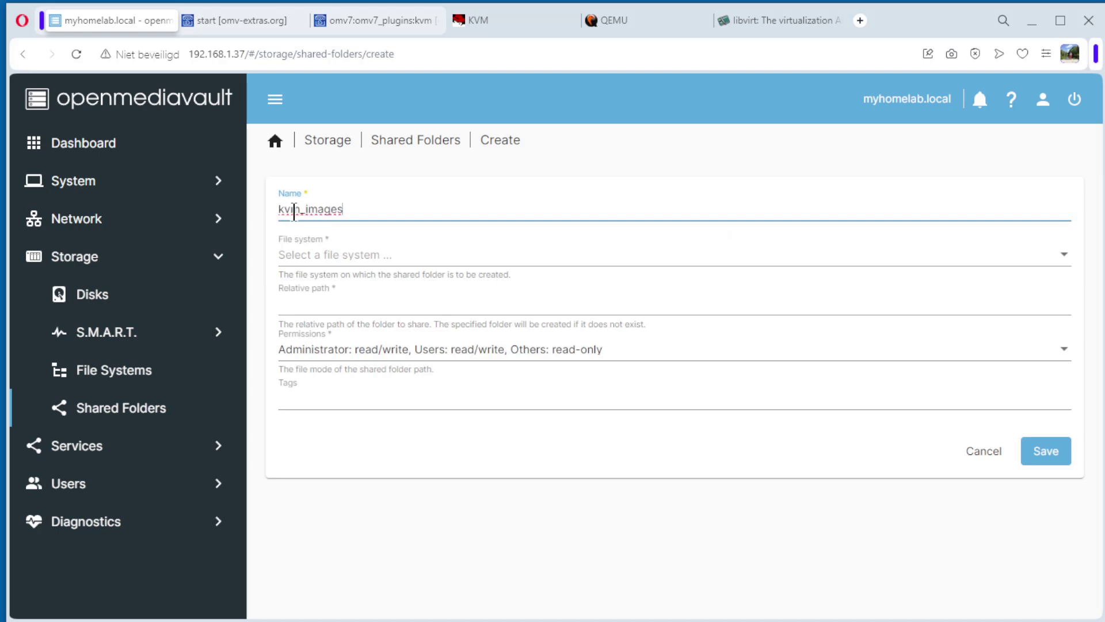
click(337, 263)
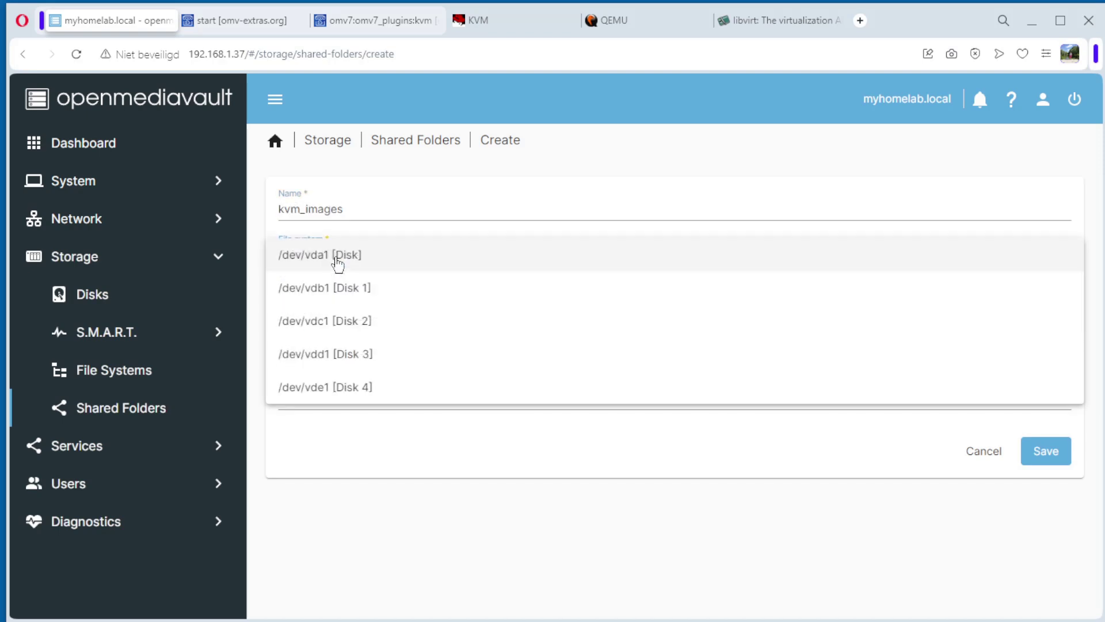
click(346, 387)
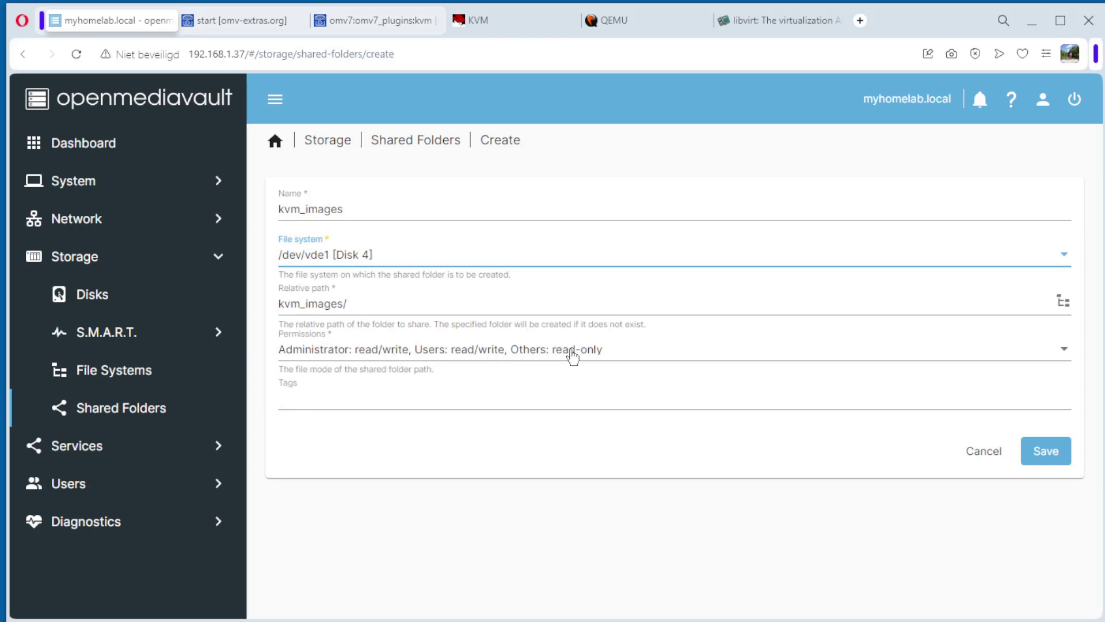
Add the tag KVM_IMAGES to the new kvm_images shared folder and save it.
click(360, 395)
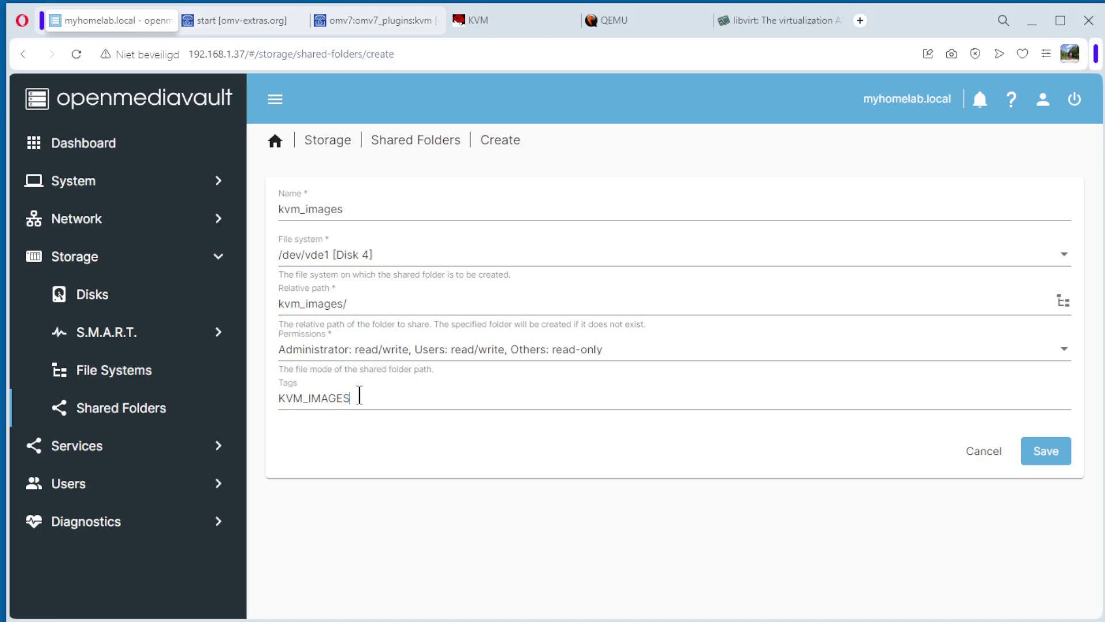
key(Return)
click(1045, 464)
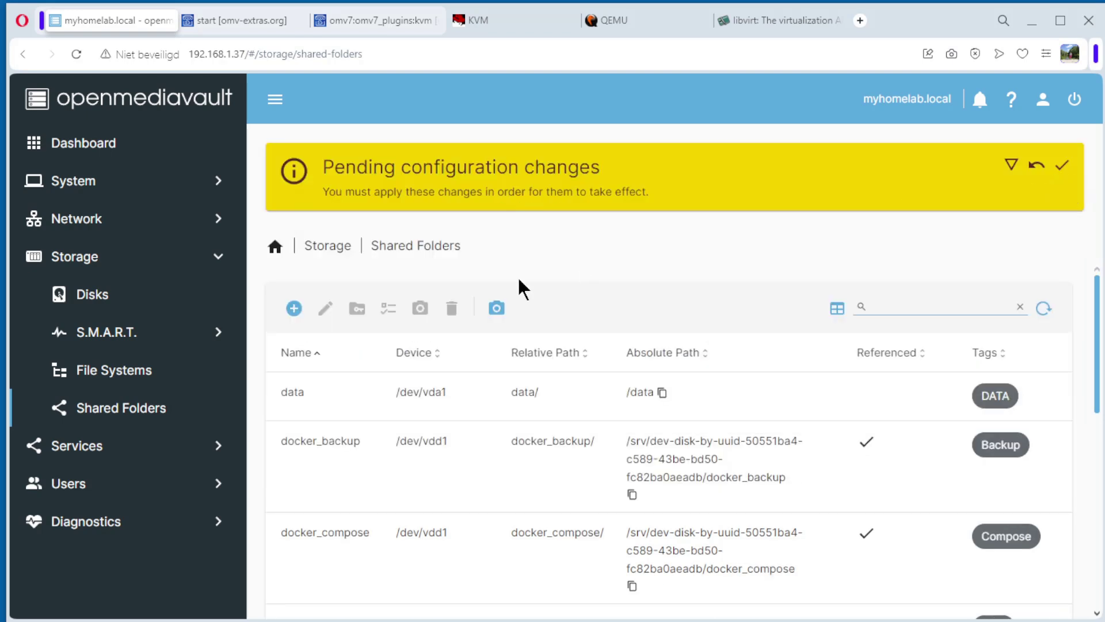
Create another shared folder named kvm_iso on /dev/vde1 [Disk 4] with the tag KVM_ISO.
click(294, 309)
click(304, 314)
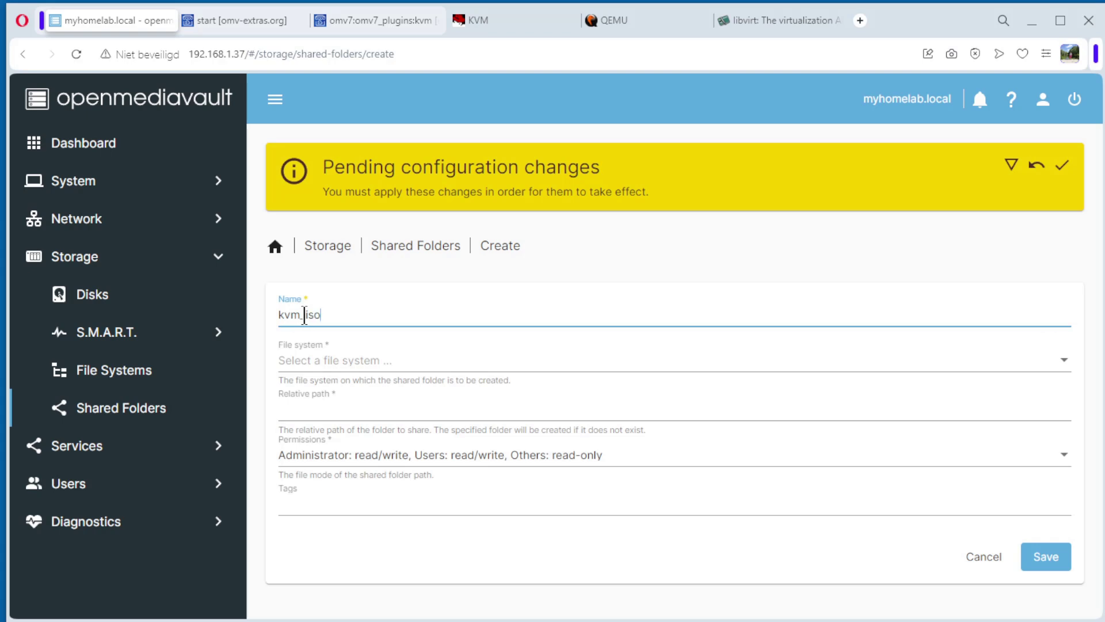
click(311, 362)
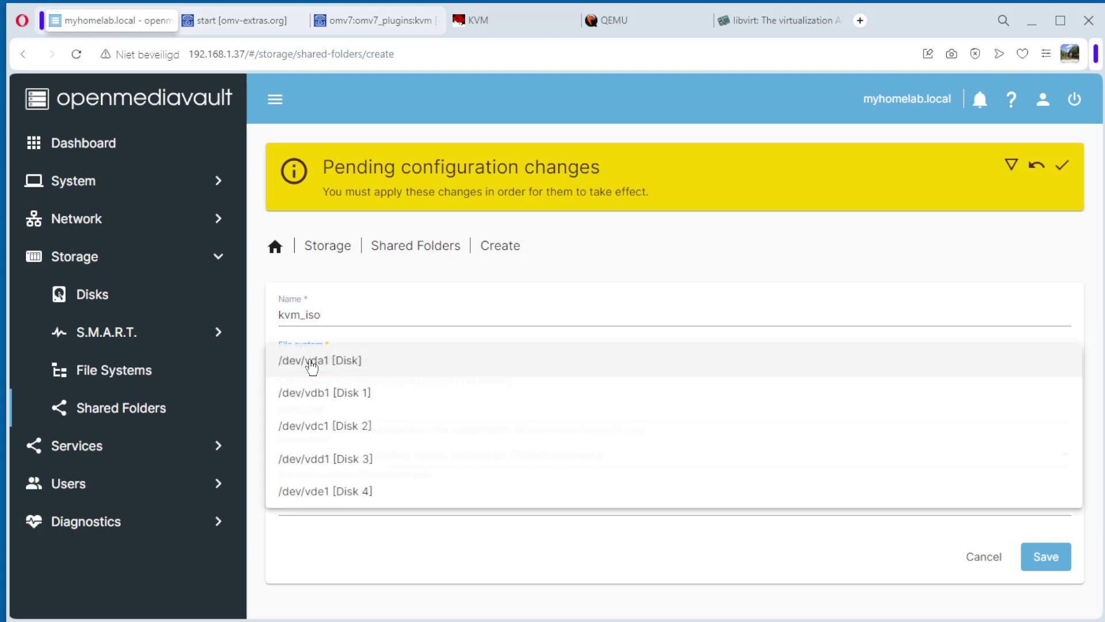
click(355, 495)
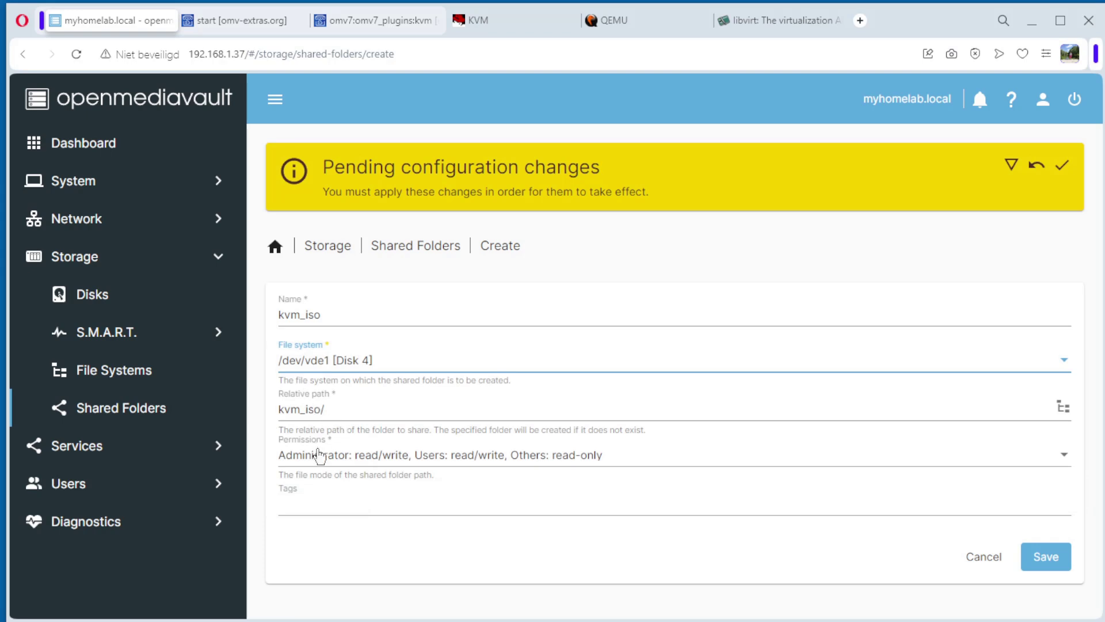
click(340, 500)
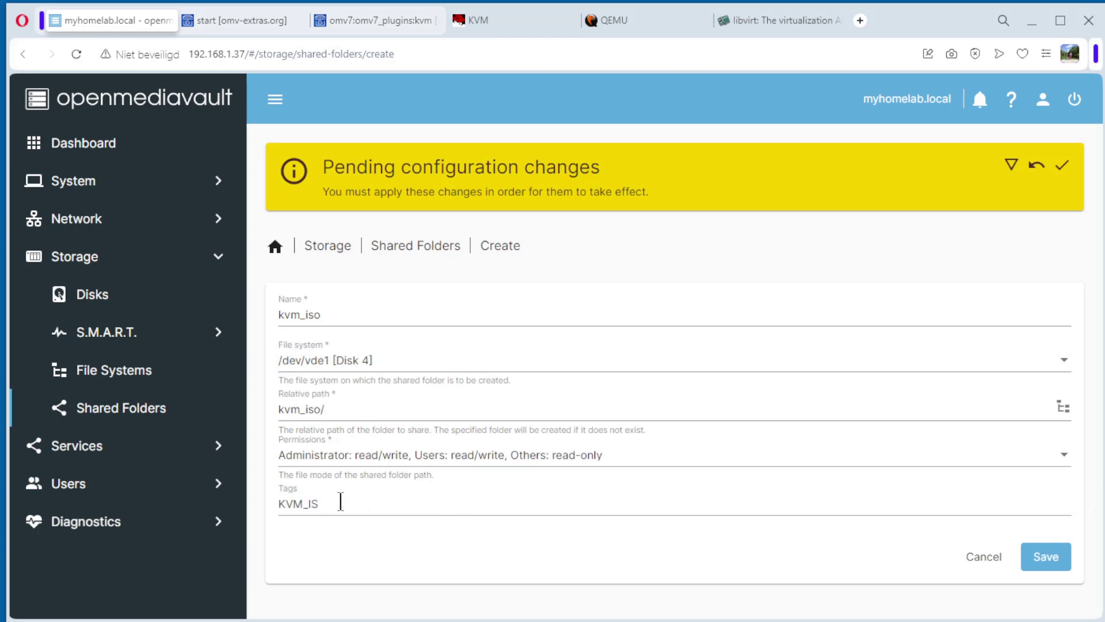
text(KVM_ISO)
key(Return)
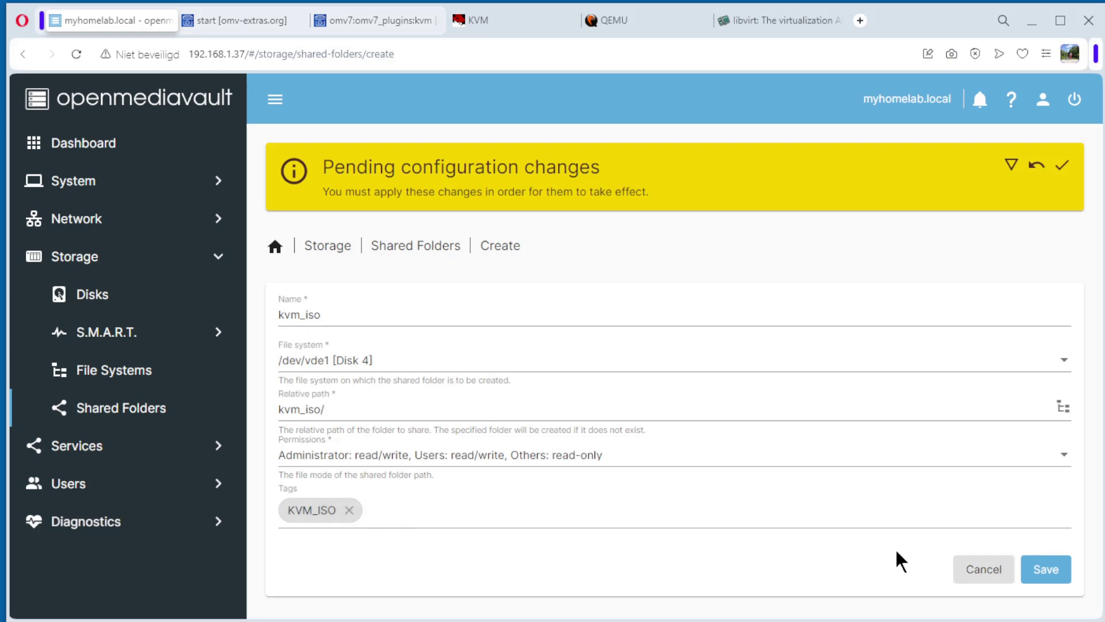
click(1030, 570)
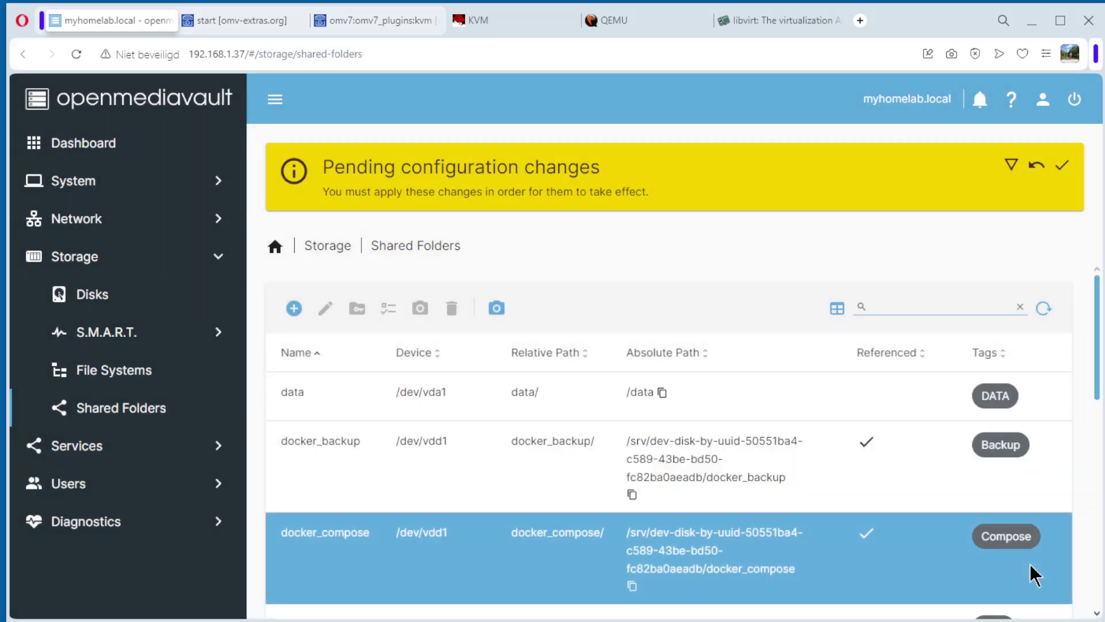
Check the kvm_images and kvm_iso entries among the shared folders and apply the pending configuration changes.
scroll(439, 456, down, 8)
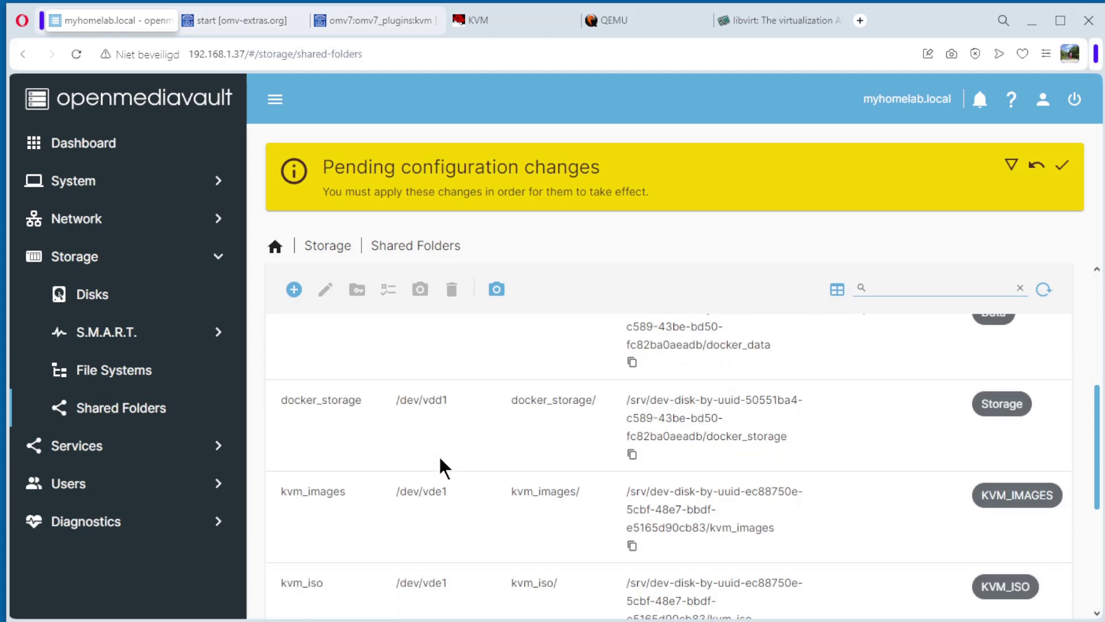
scroll(440, 460, up, 1)
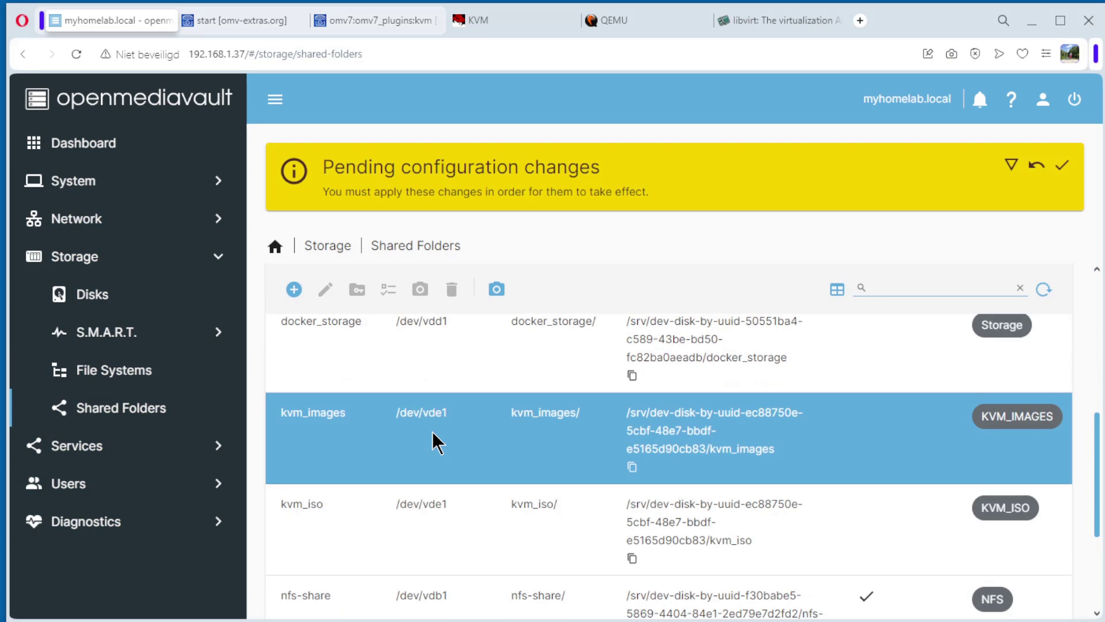
click(1062, 167)
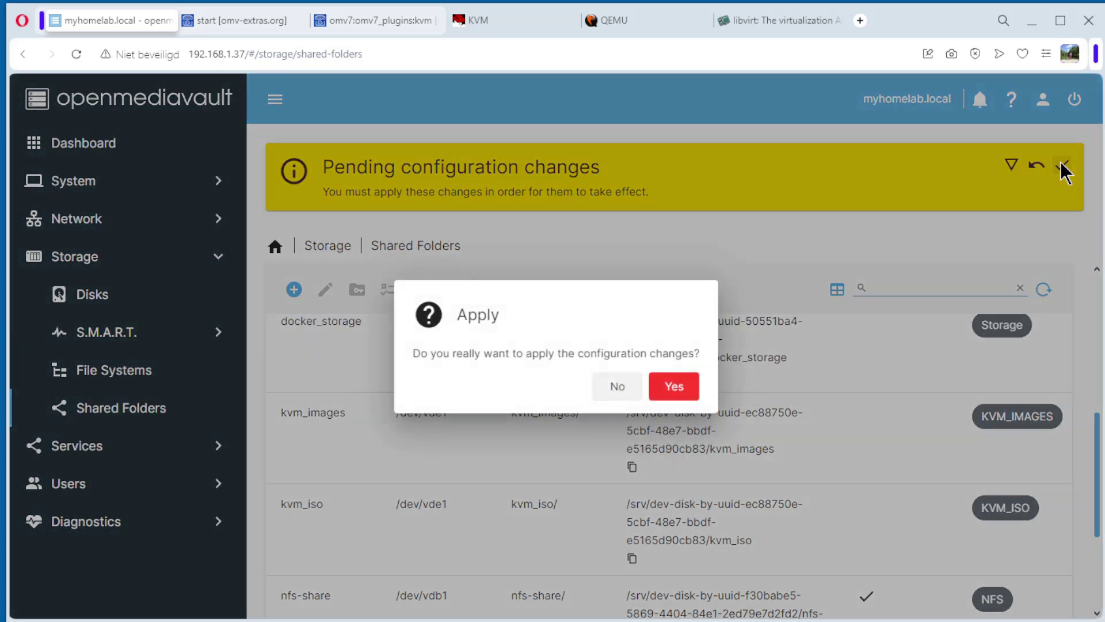
click(672, 388)
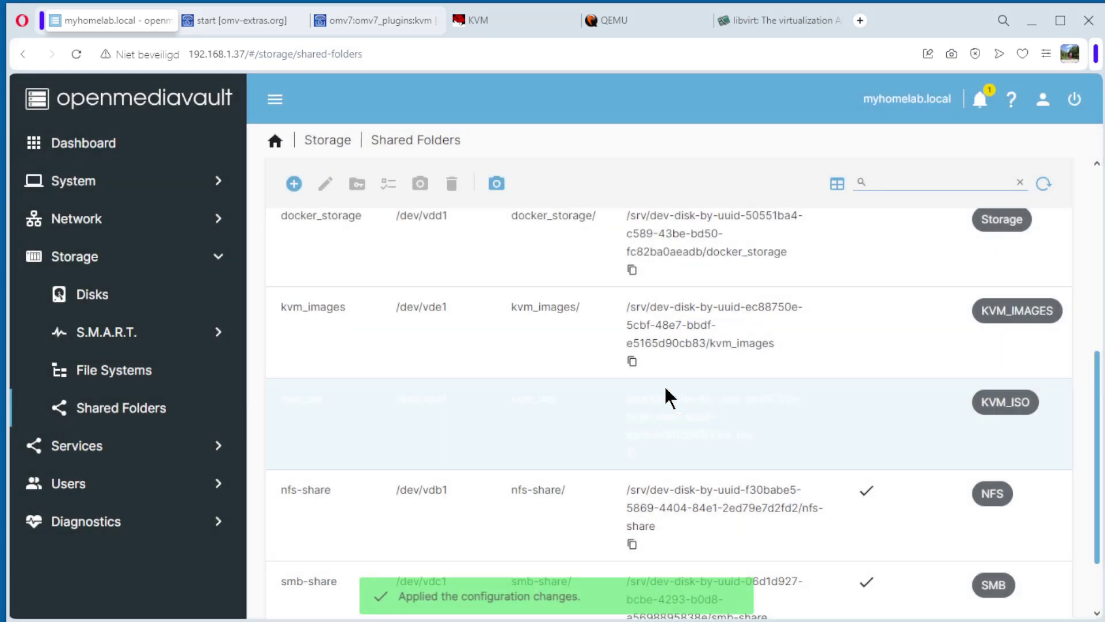
click(664, 386)
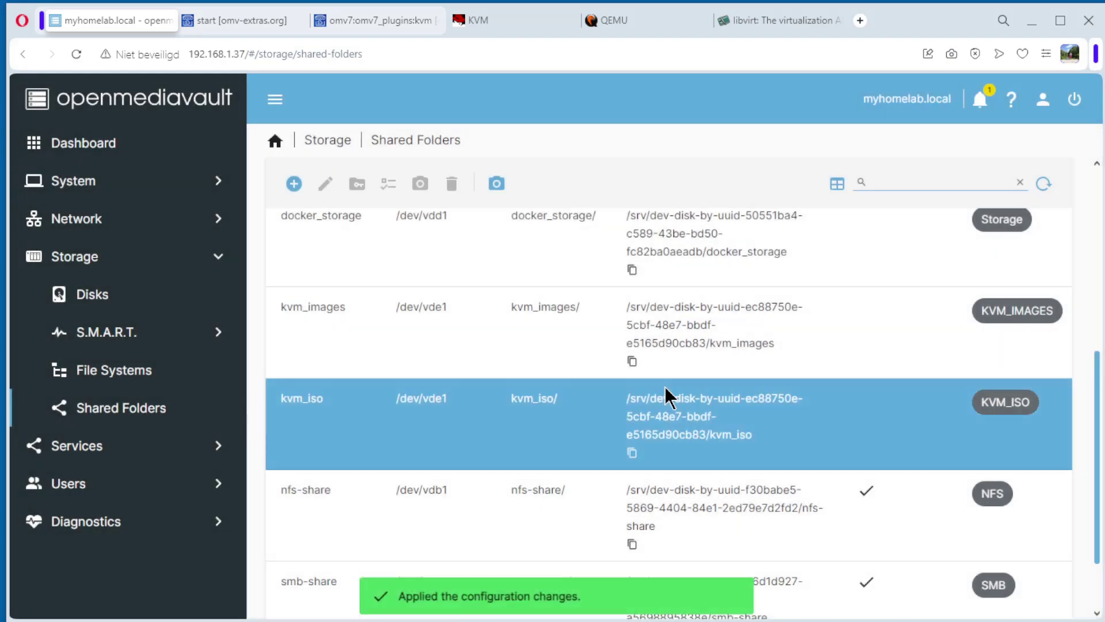
click(340, 440)
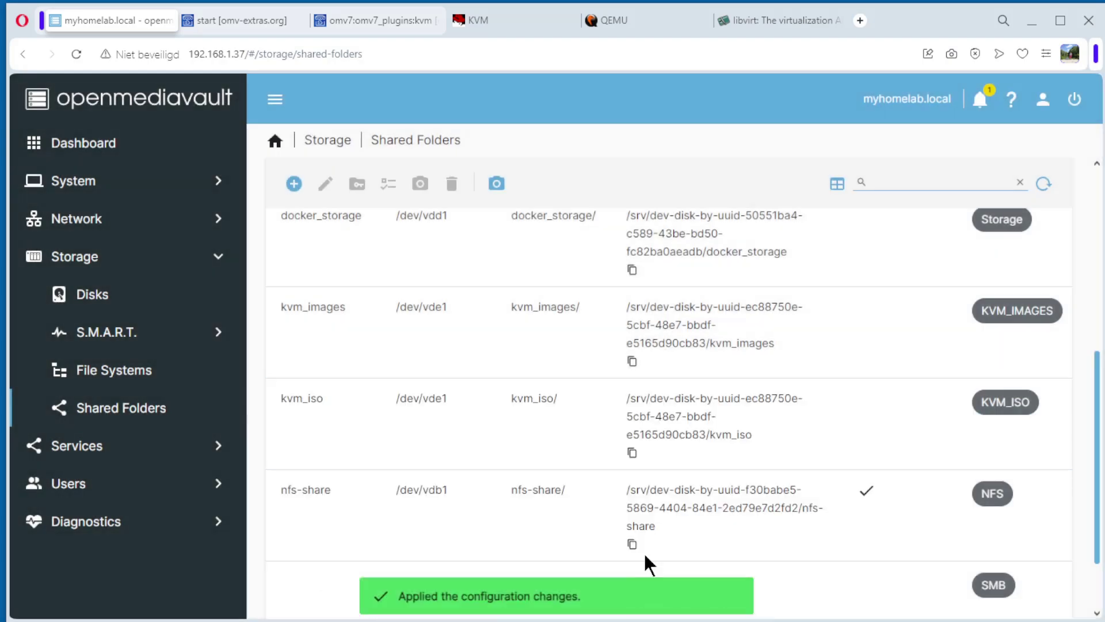
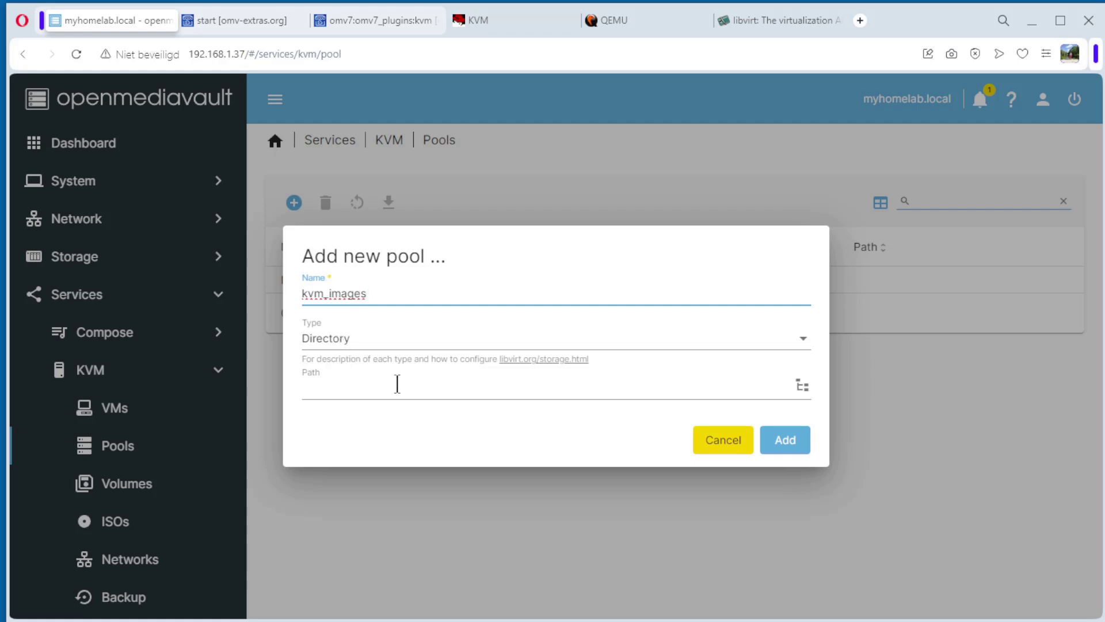
Set the kvm_images directory pool's path to srv/dev-disk-by-uuid-ec88750e-5cbf-48e7-bbdf-e5165d90cb83/kvm_images/ and add the pool.
click(801, 385)
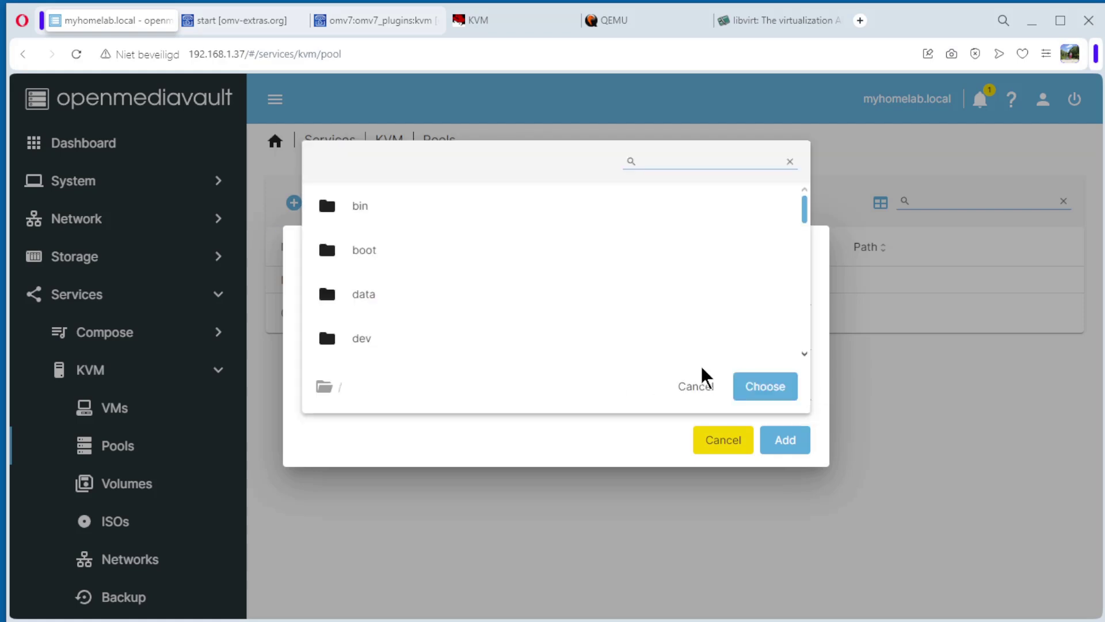
scroll(469, 272, down, 6)
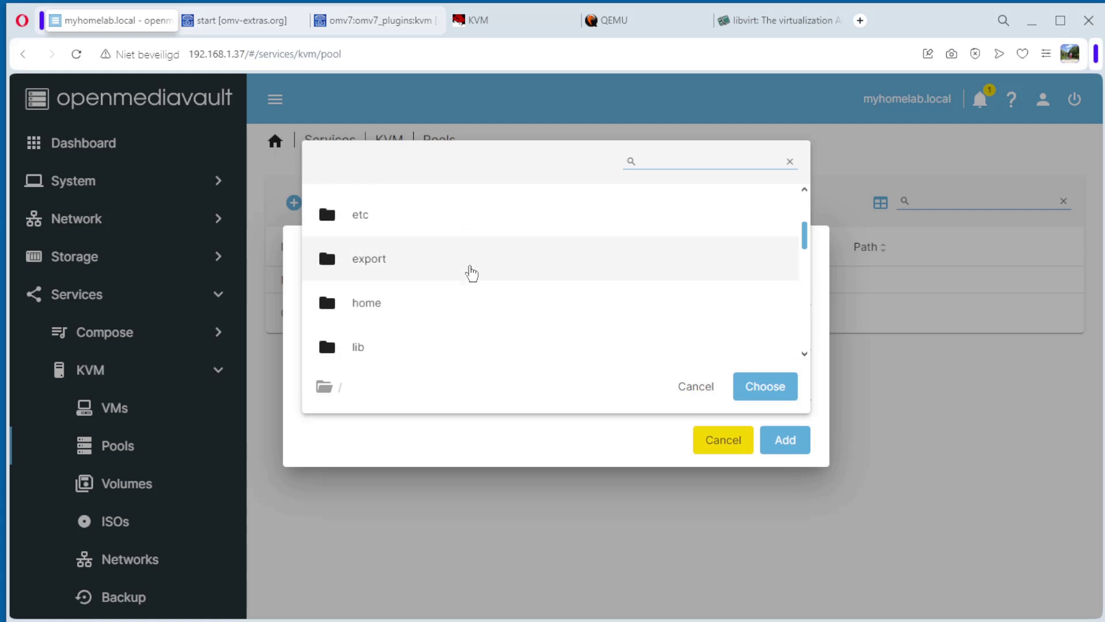
scroll(469, 272, down, 4)
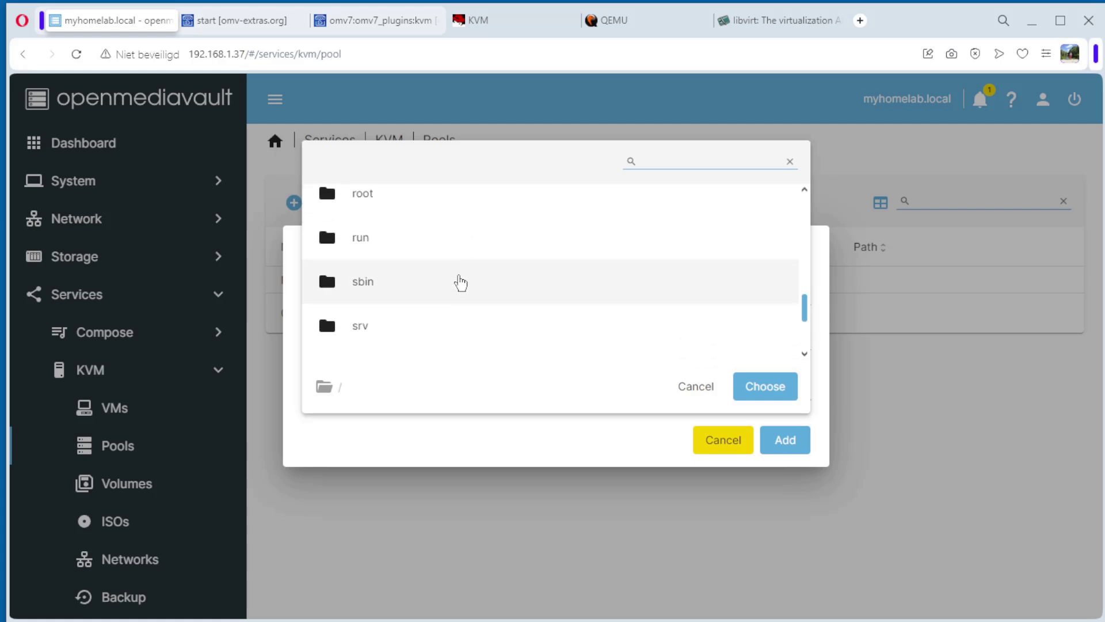
click(358, 331)
scroll(382, 317, up, 1)
scroll(382, 315, up, 2)
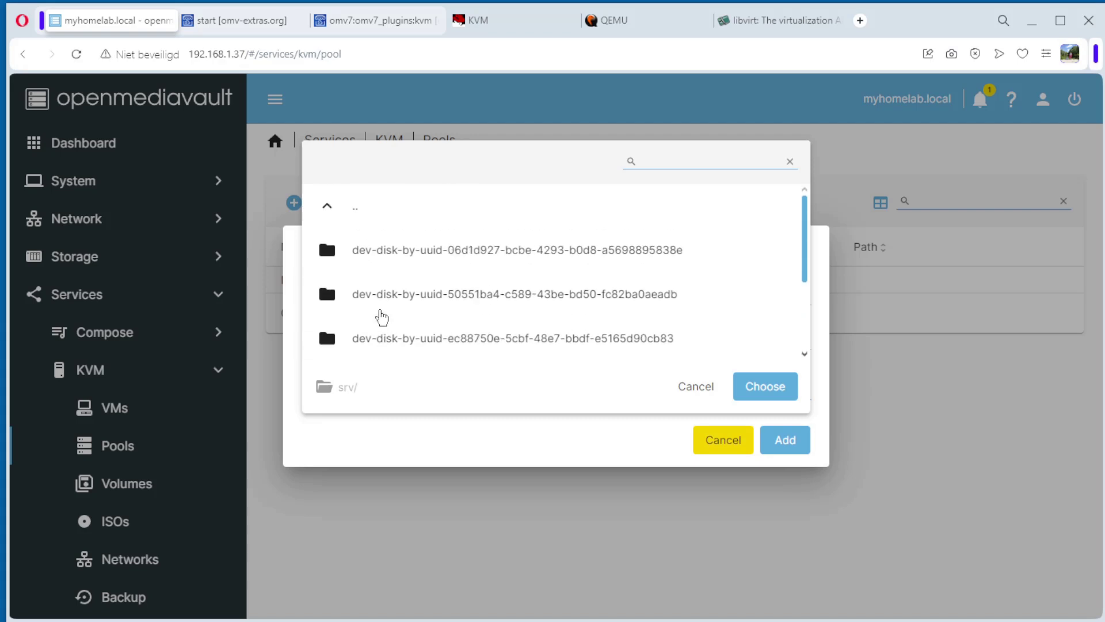
click(461, 345)
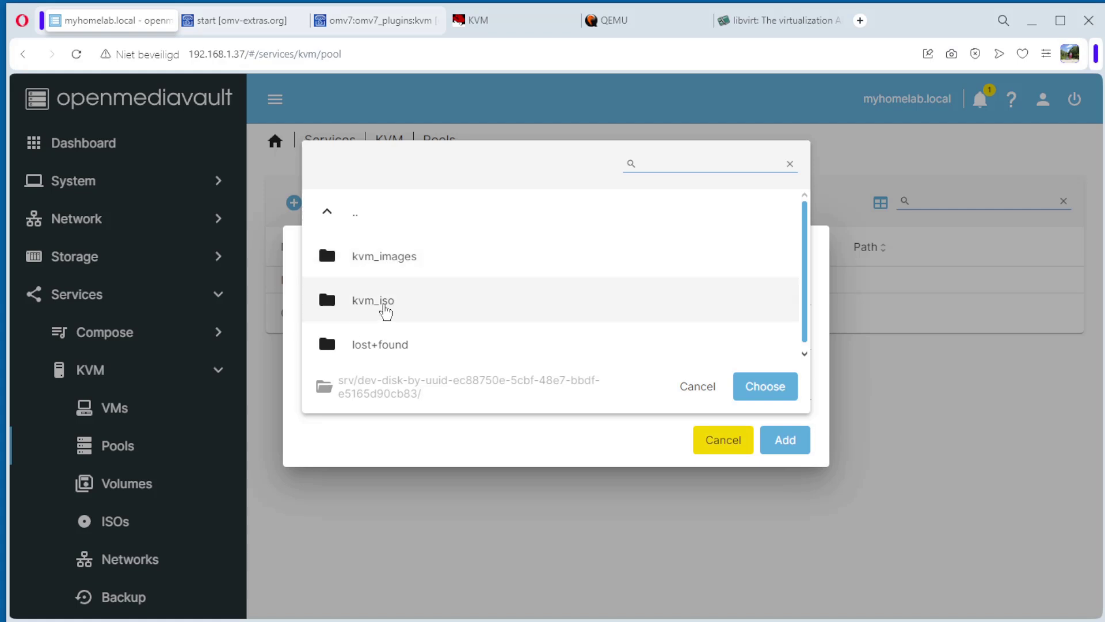
click(389, 256)
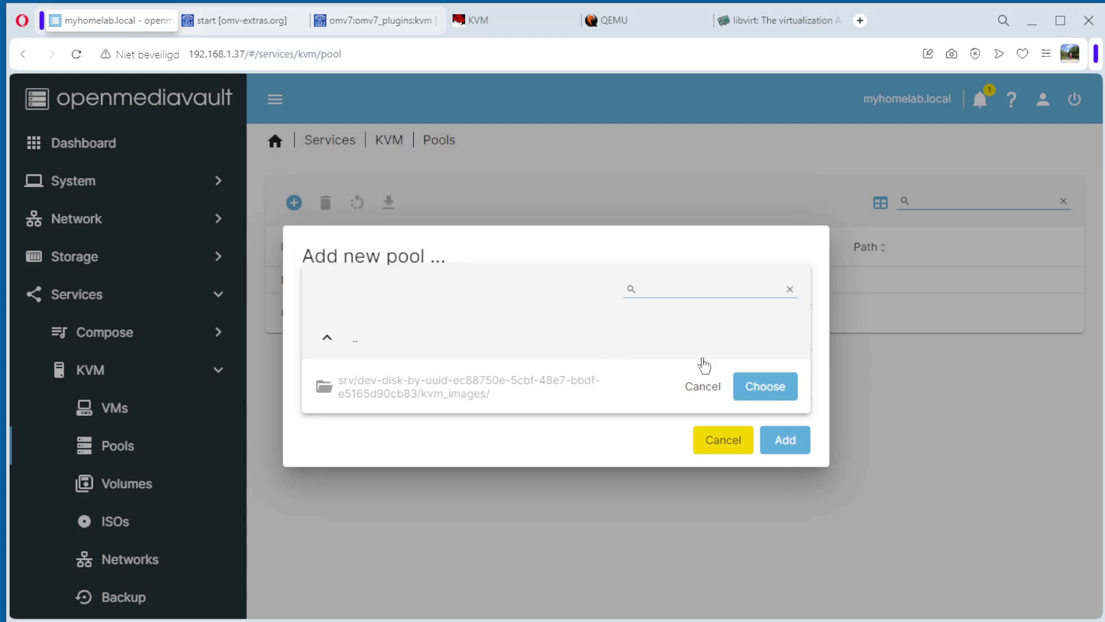
click(765, 393)
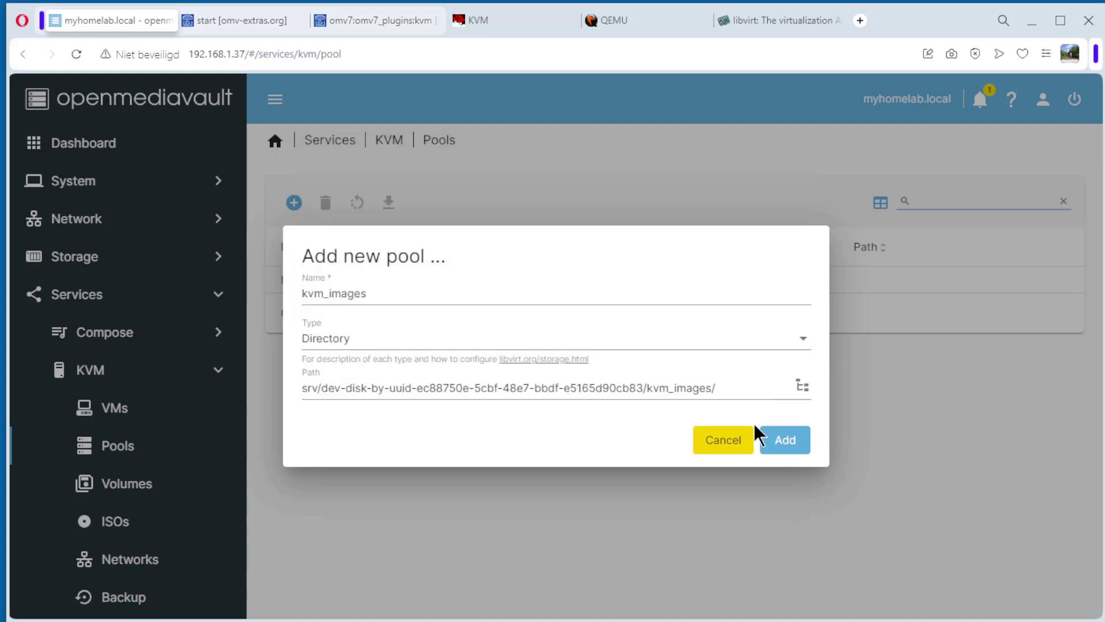
click(785, 449)
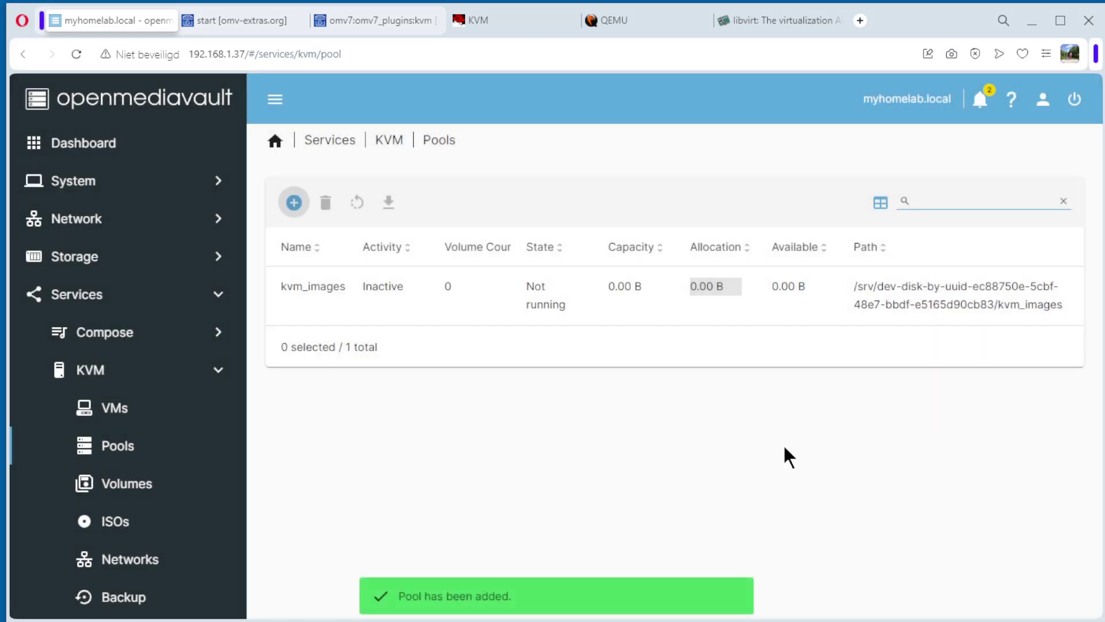
Begin another new KVM storage pool of type Directory and name it kvm_iso.
click(294, 204)
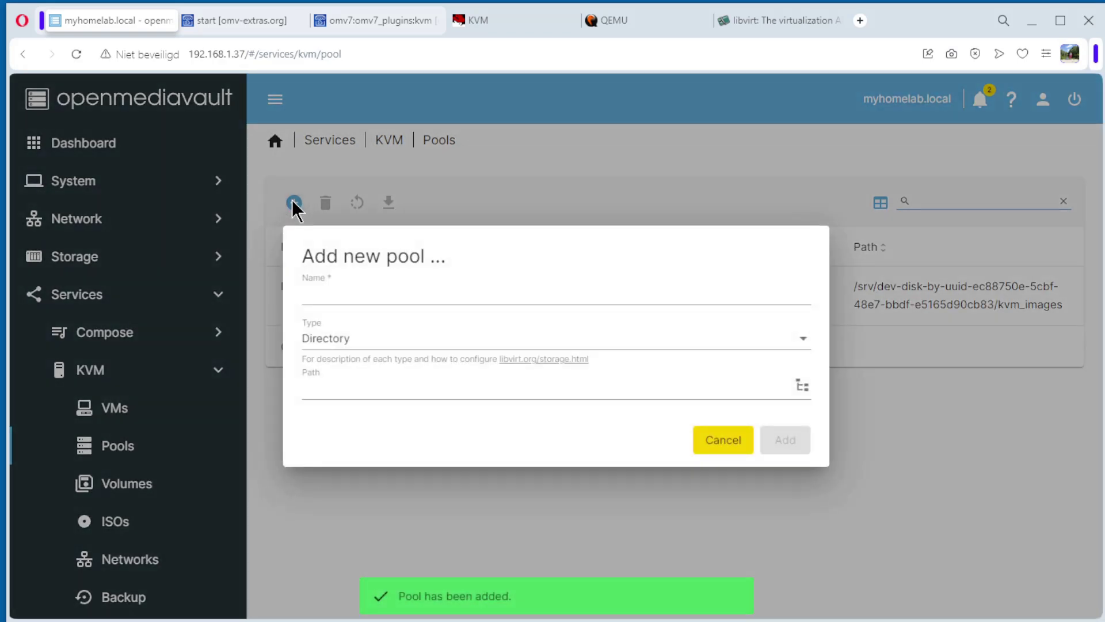
click(330, 295)
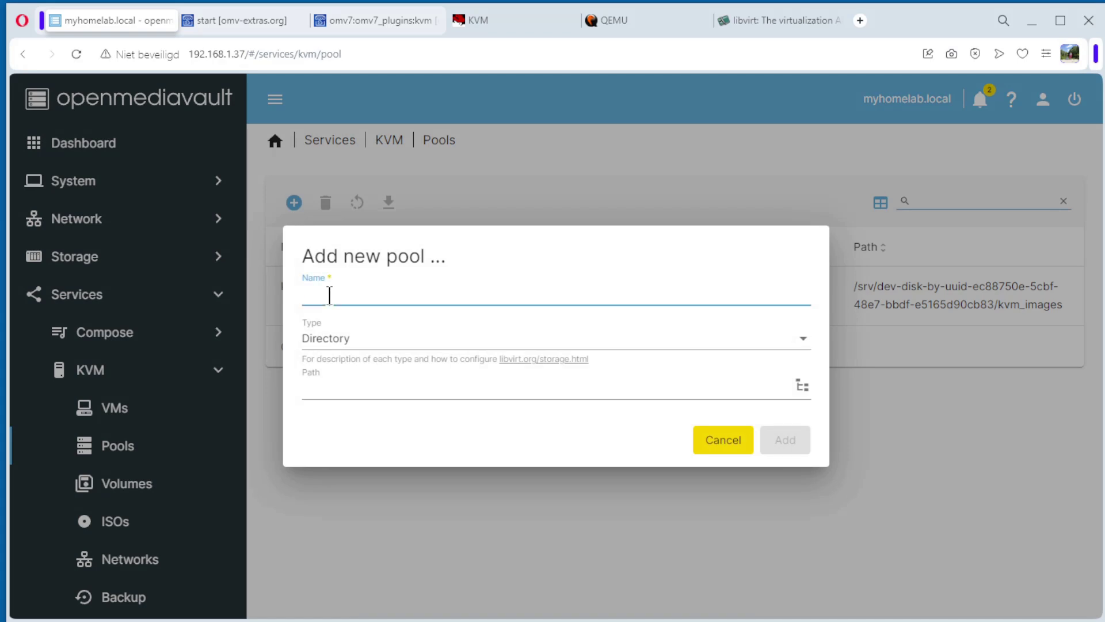
text(kvm_iso)
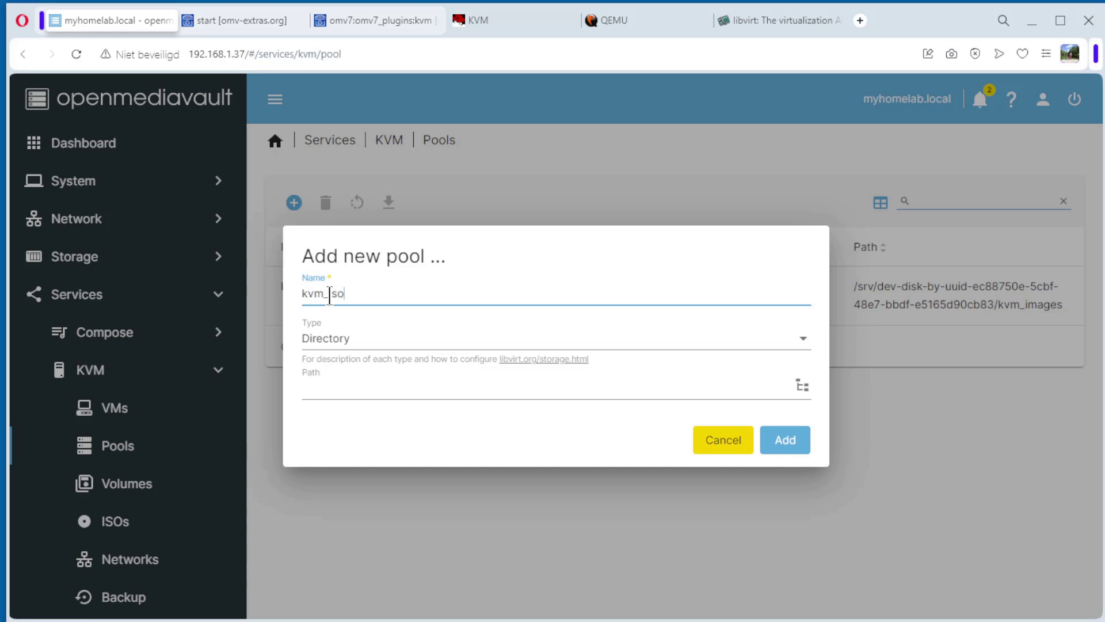
Set the kvm_iso pool's path to srv/dev-disk-by-uuid-ec88750e-5cbf-48e7-bbdf-e5165d90cb83/kvm_iso/ and add the pool.
click(333, 393)
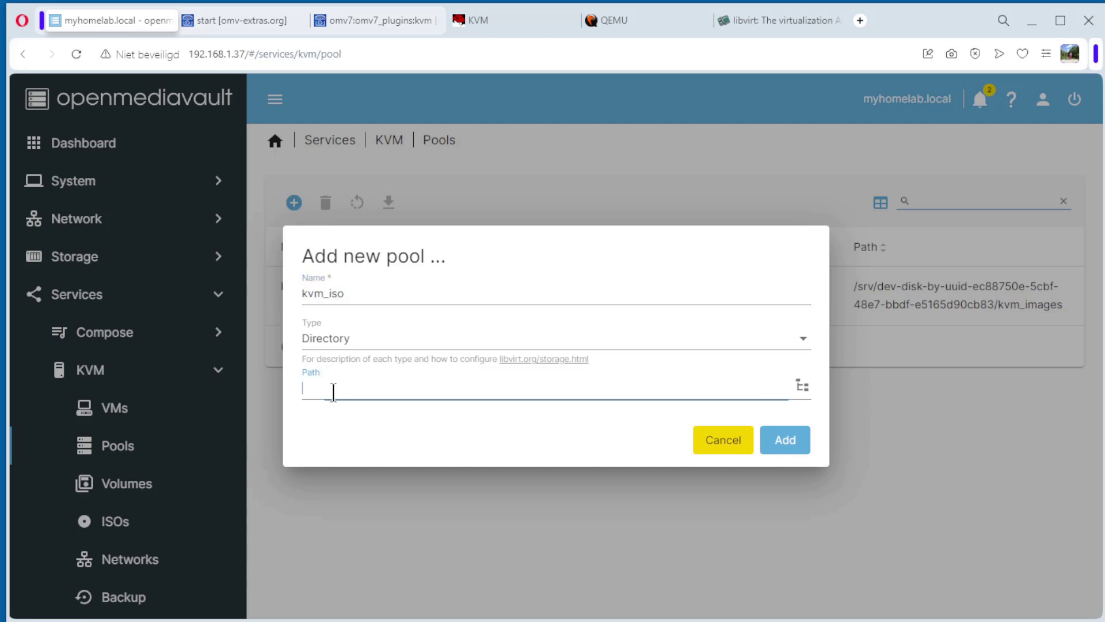
click(802, 386)
scroll(433, 314, down, 10)
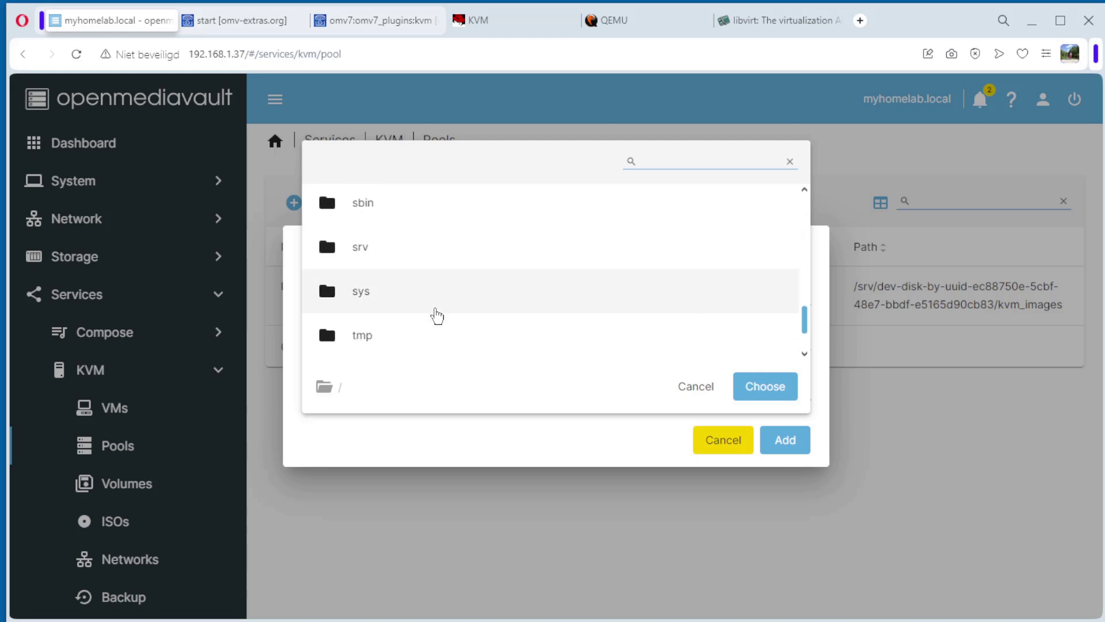
click(355, 252)
scroll(433, 264, up, 3)
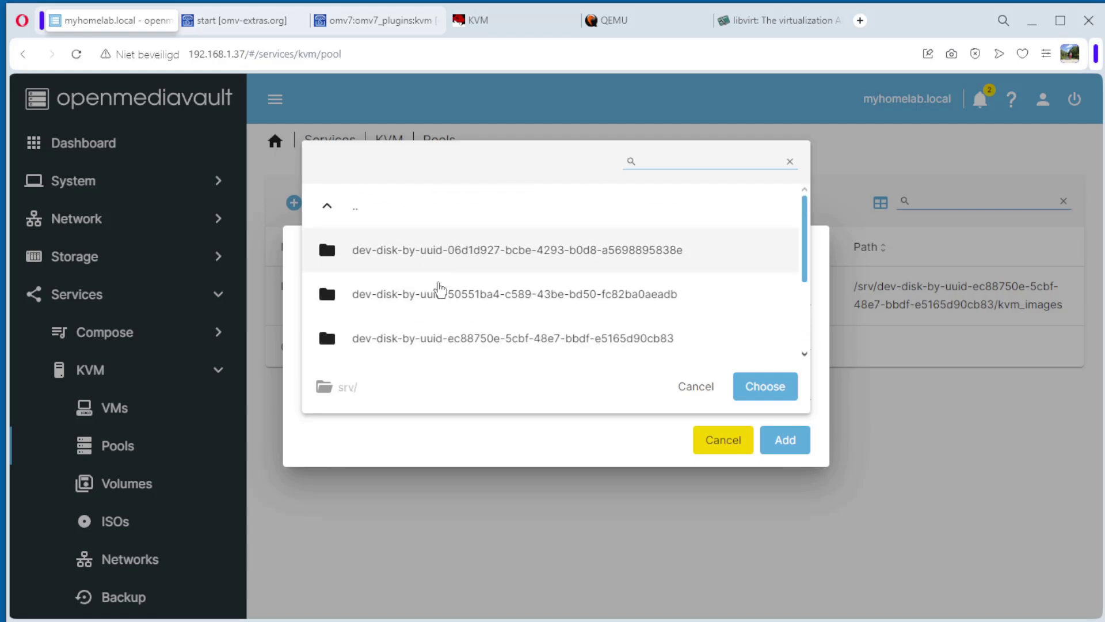
click(452, 345)
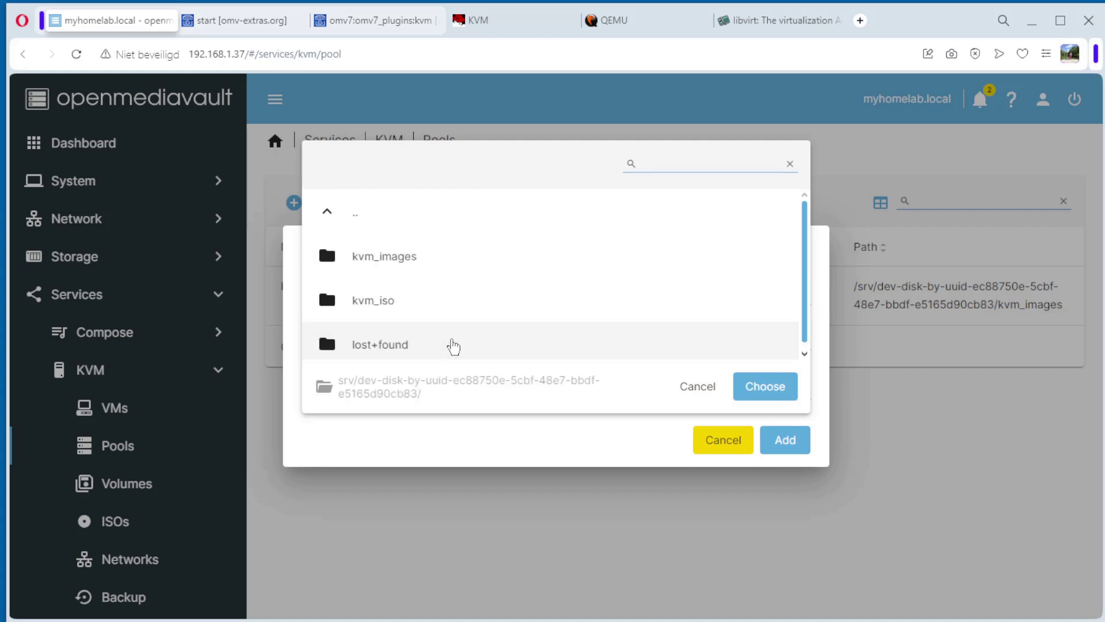
click(380, 308)
click(775, 391)
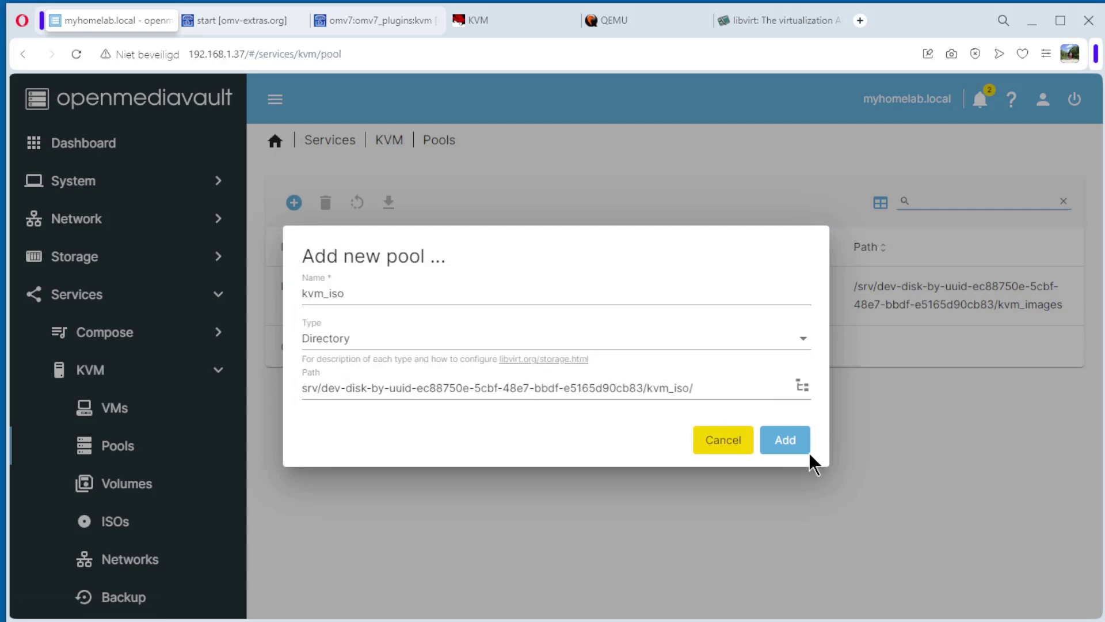
click(784, 439)
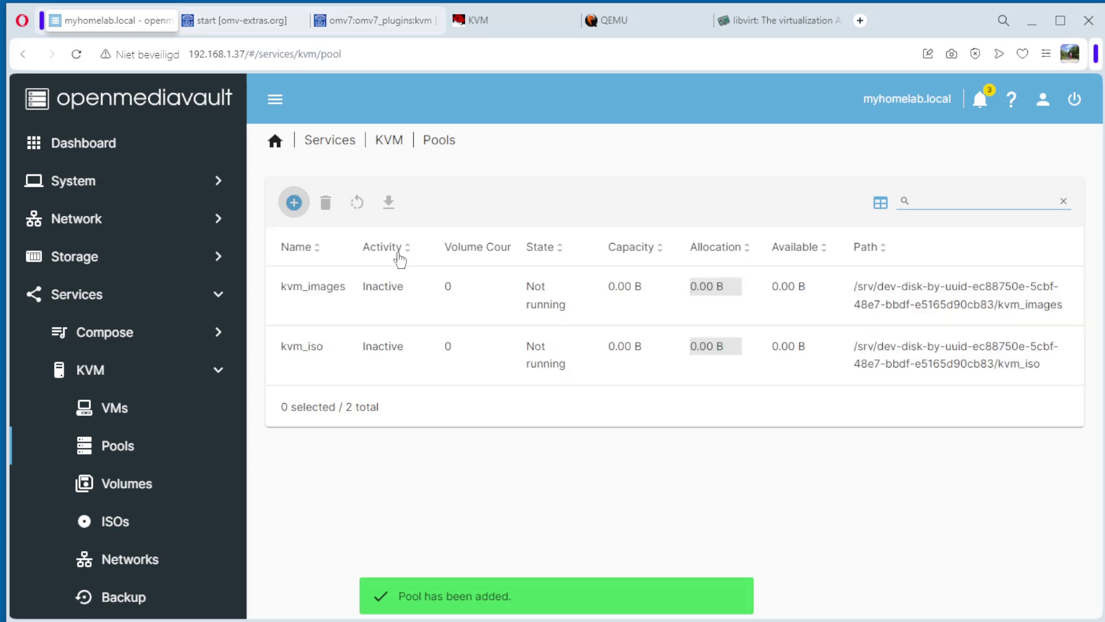
Start the inactive kvm_images pool.
click(444, 295)
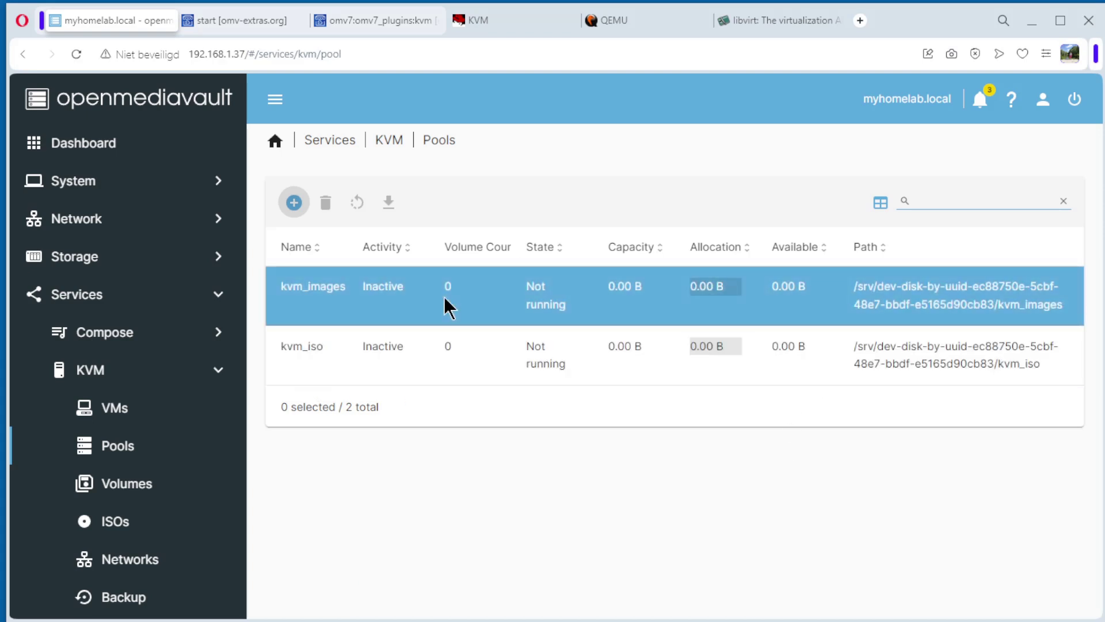
click(350, 288)
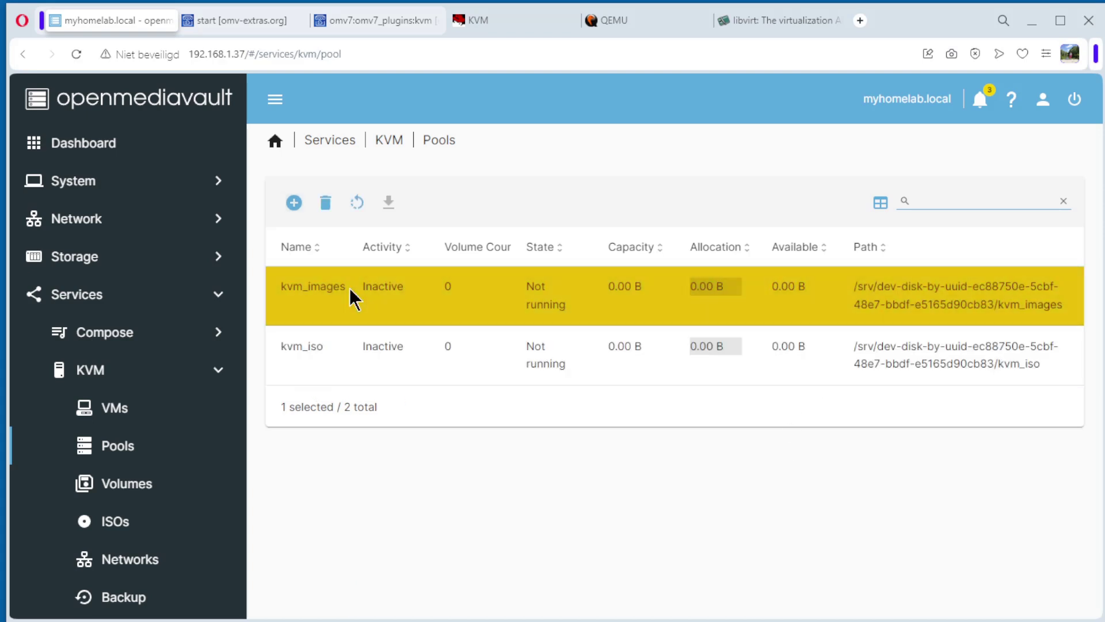
click(359, 208)
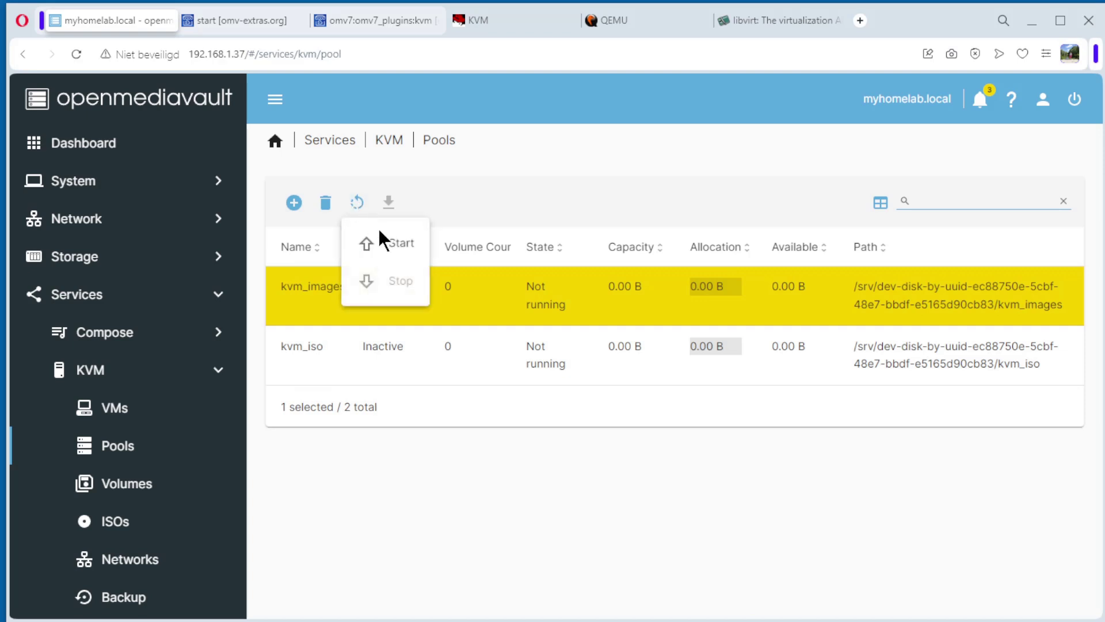
click(411, 249)
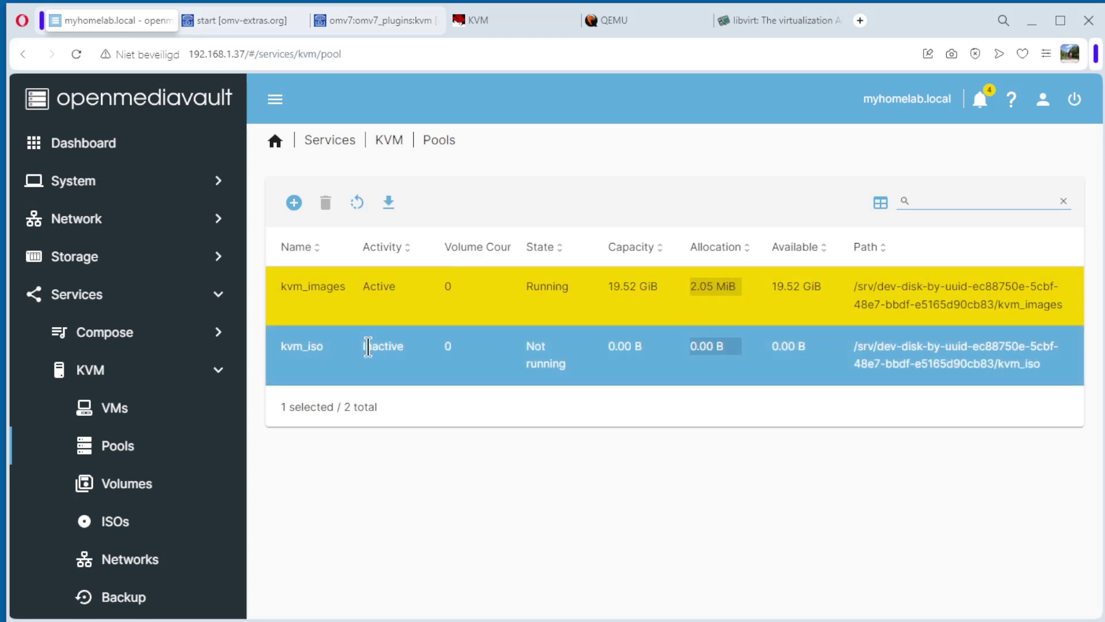
Start the inactive kvm_iso pool and reload the list of pools.
click(369, 345)
click(356, 203)
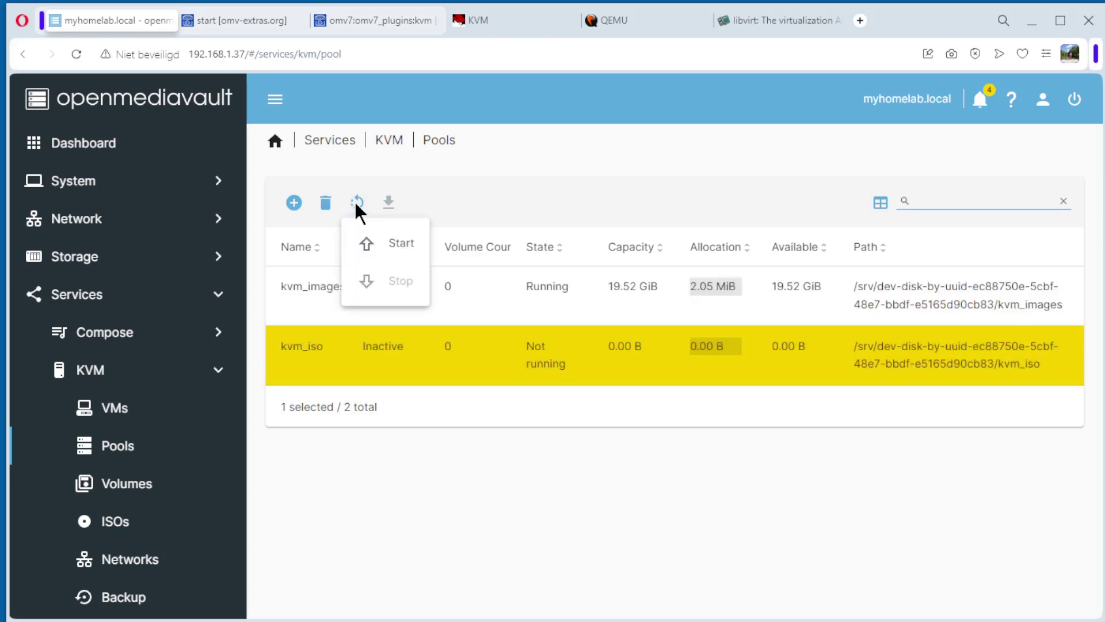
click(403, 245)
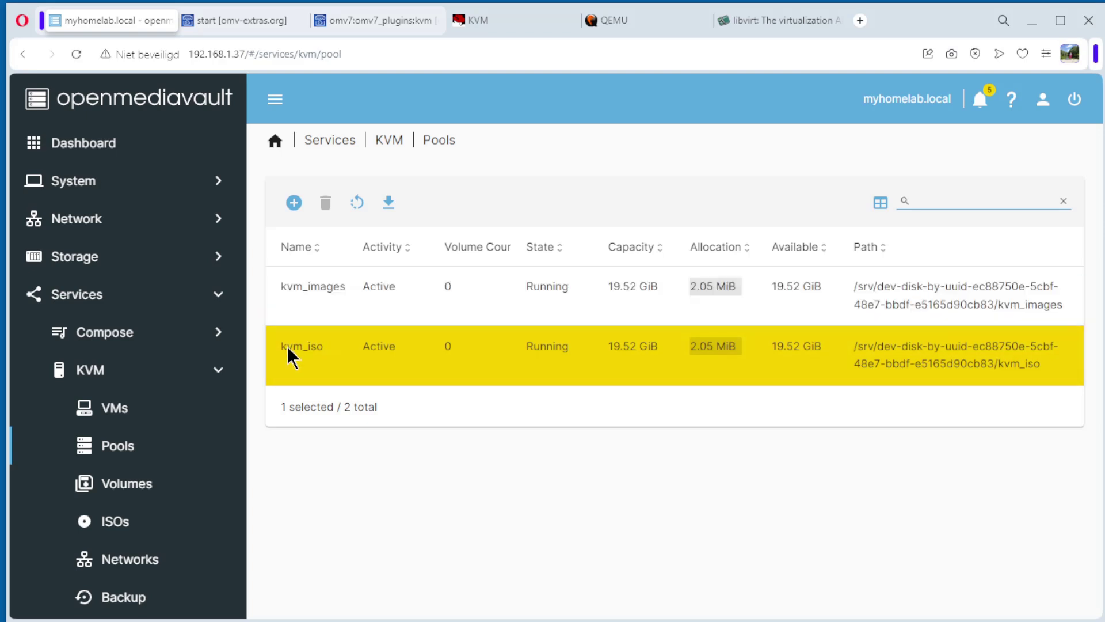
click(117, 453)
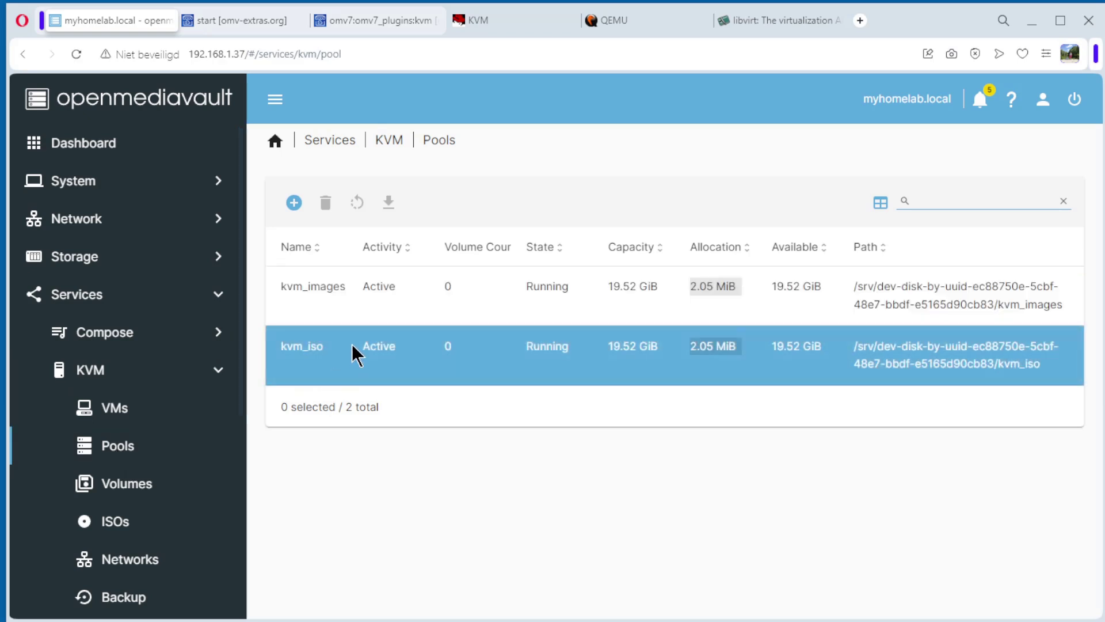
Create an SMB/CIFS share for the kvm_iso shared folder with the comment kvm-iso and save it.
scroll(178, 389, down, 5)
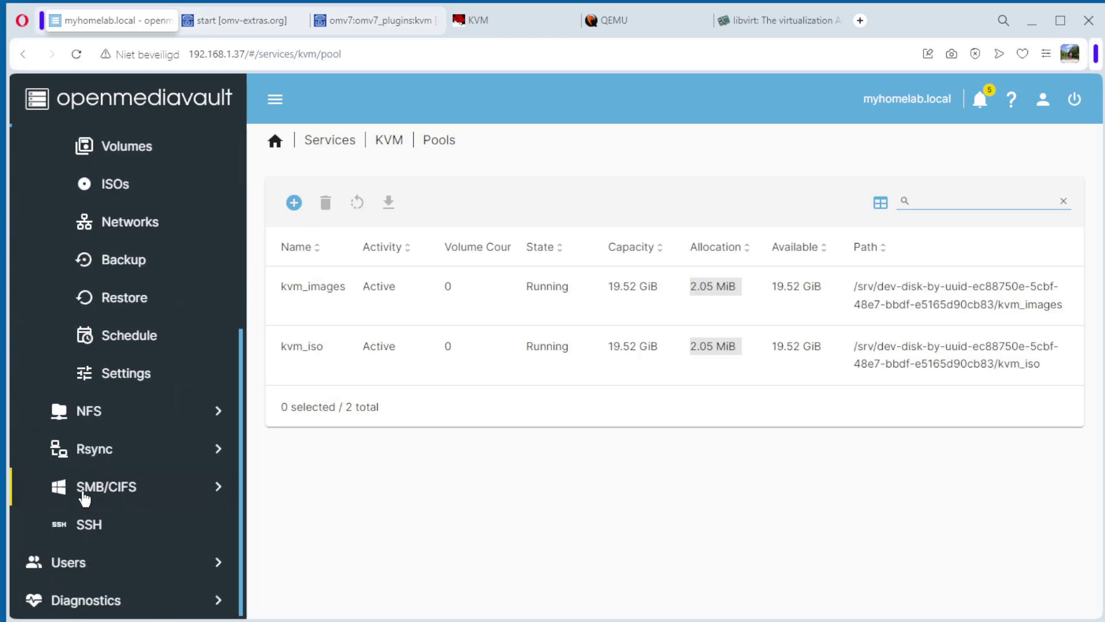
click(102, 491)
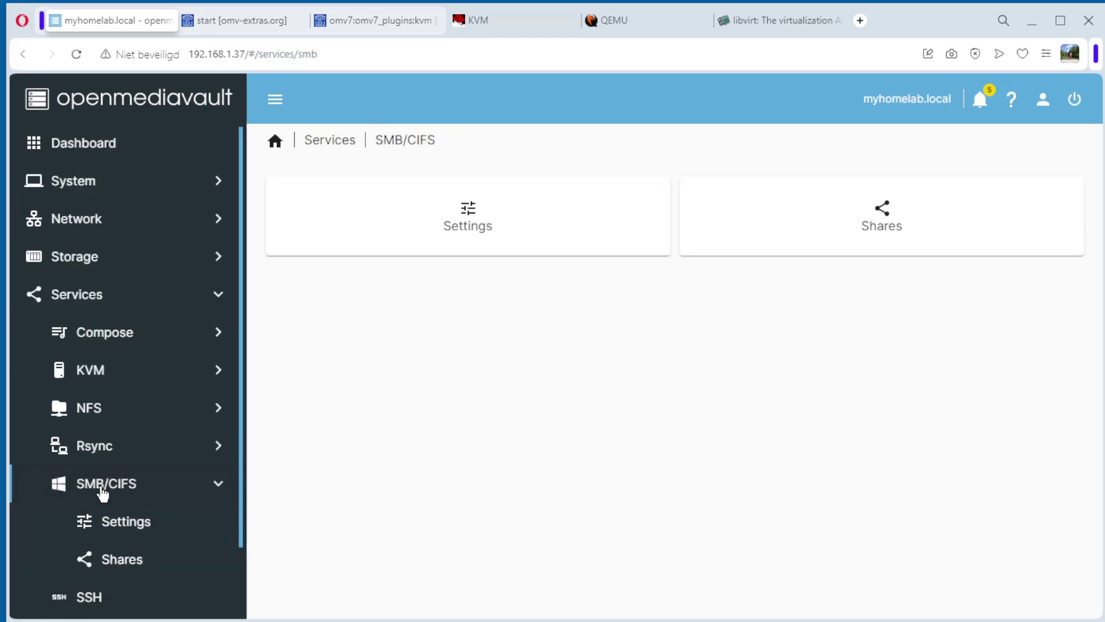
click(122, 567)
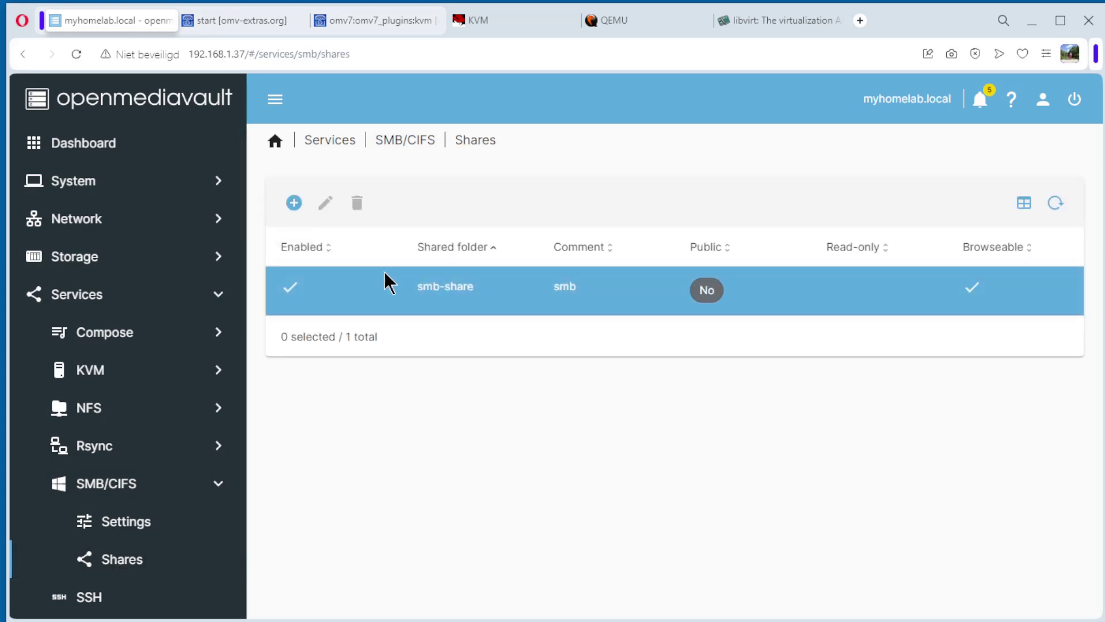
click(294, 204)
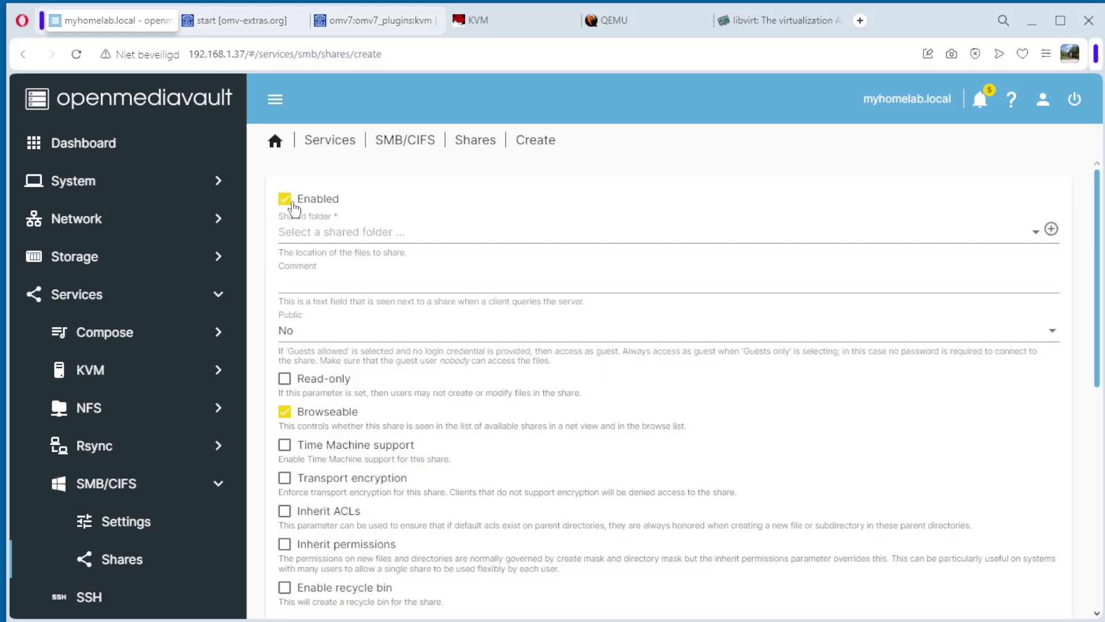
click(338, 233)
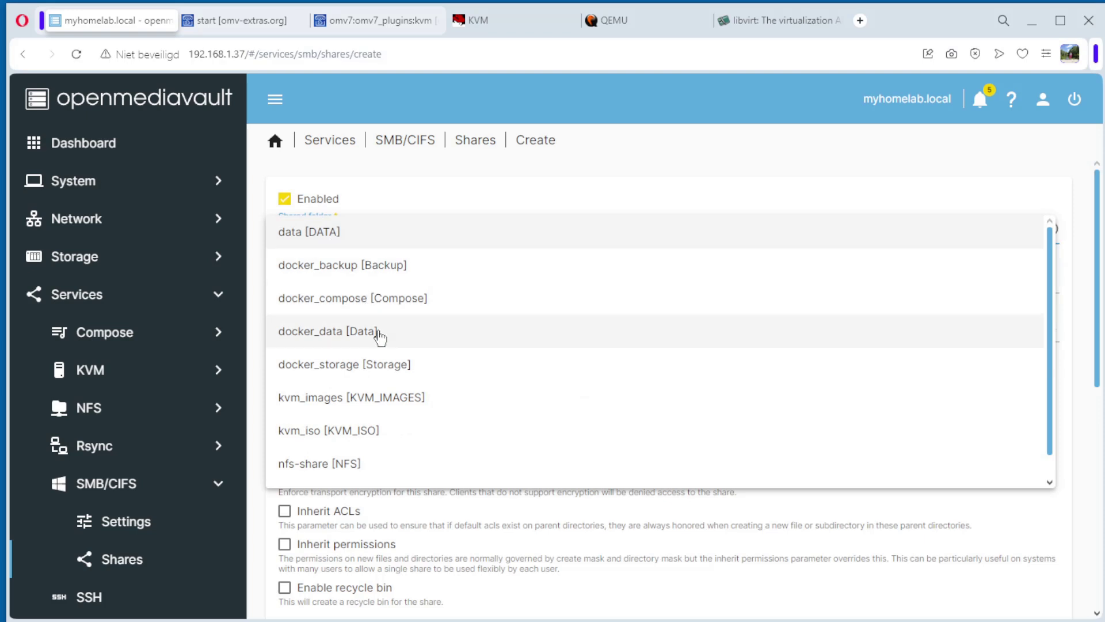
click(343, 437)
click(326, 279)
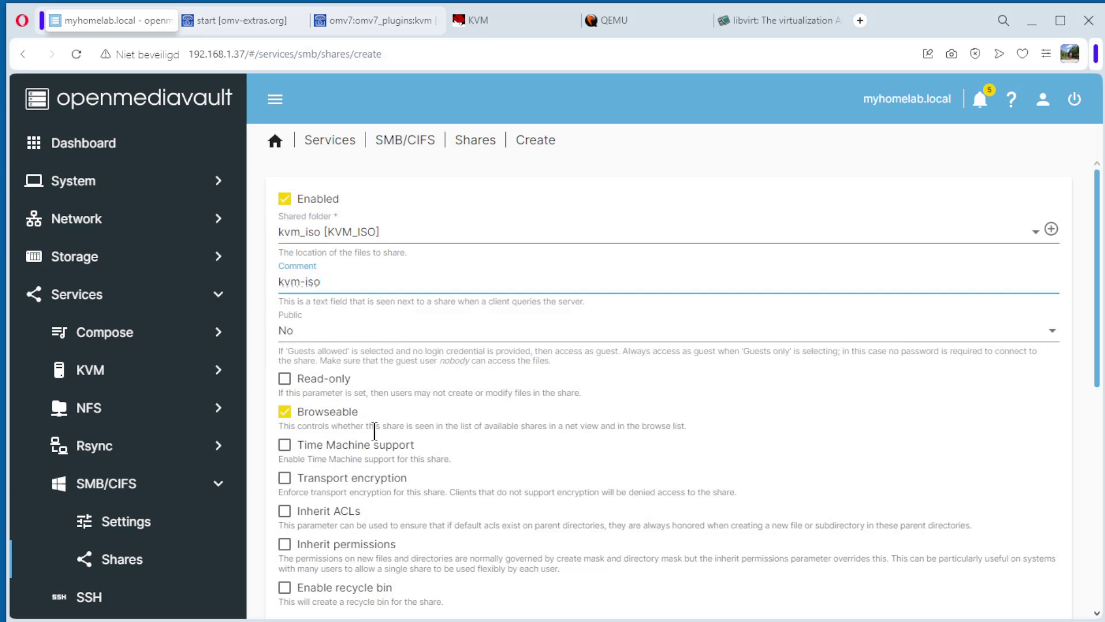
scroll(374, 430, down, 8)
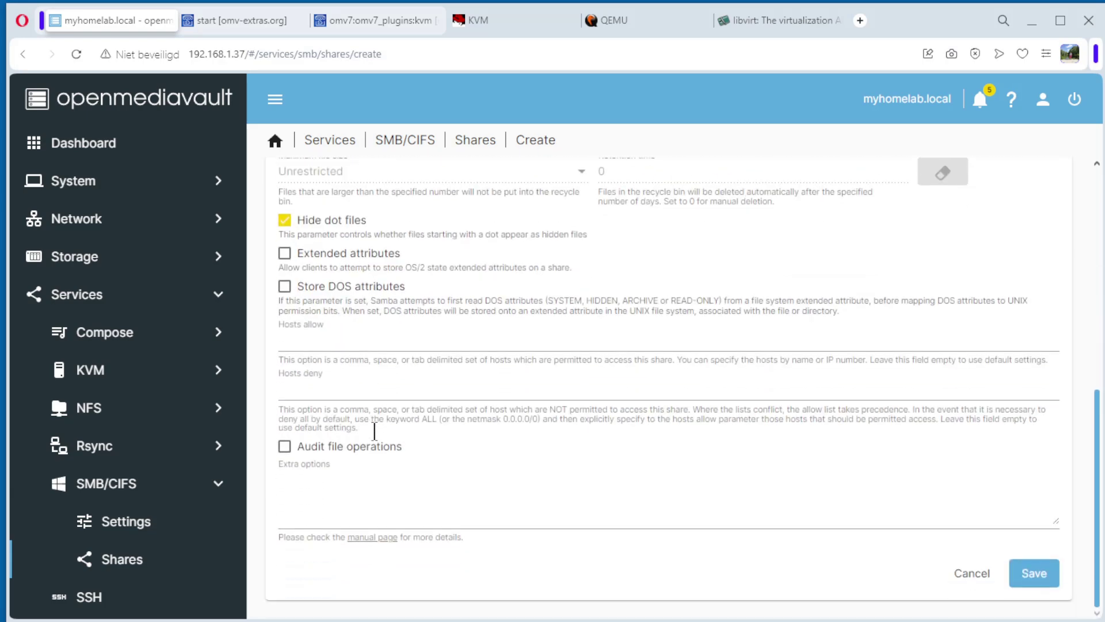
click(1031, 576)
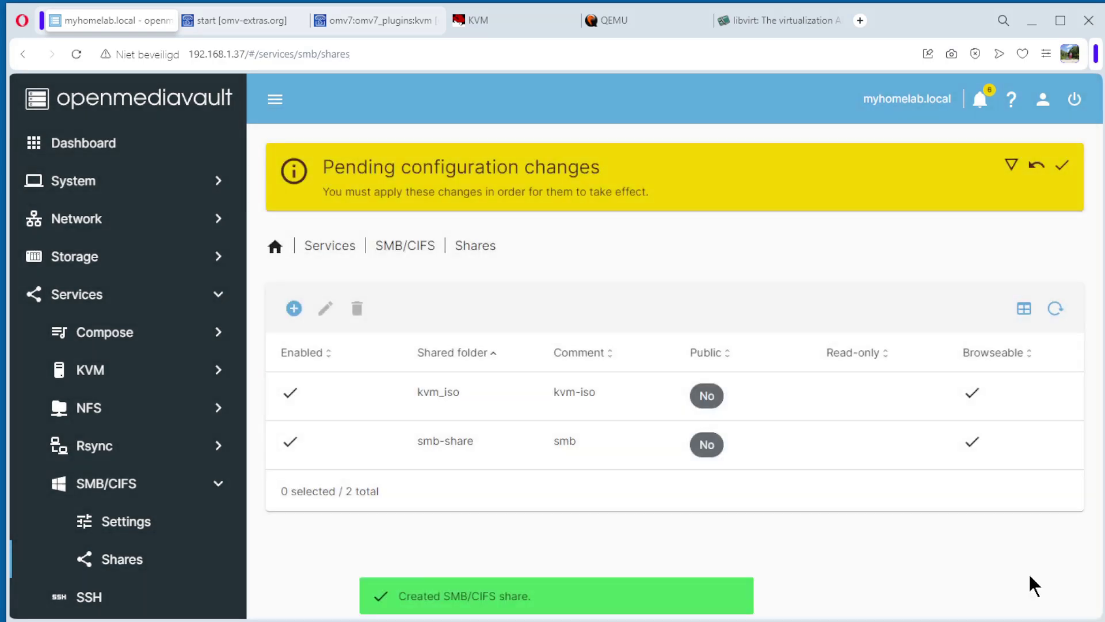
Create another SMB/CIFS share for the kvm_images shared folder with the comment kvm-images, and apply the pending configuration changes.
click(294, 311)
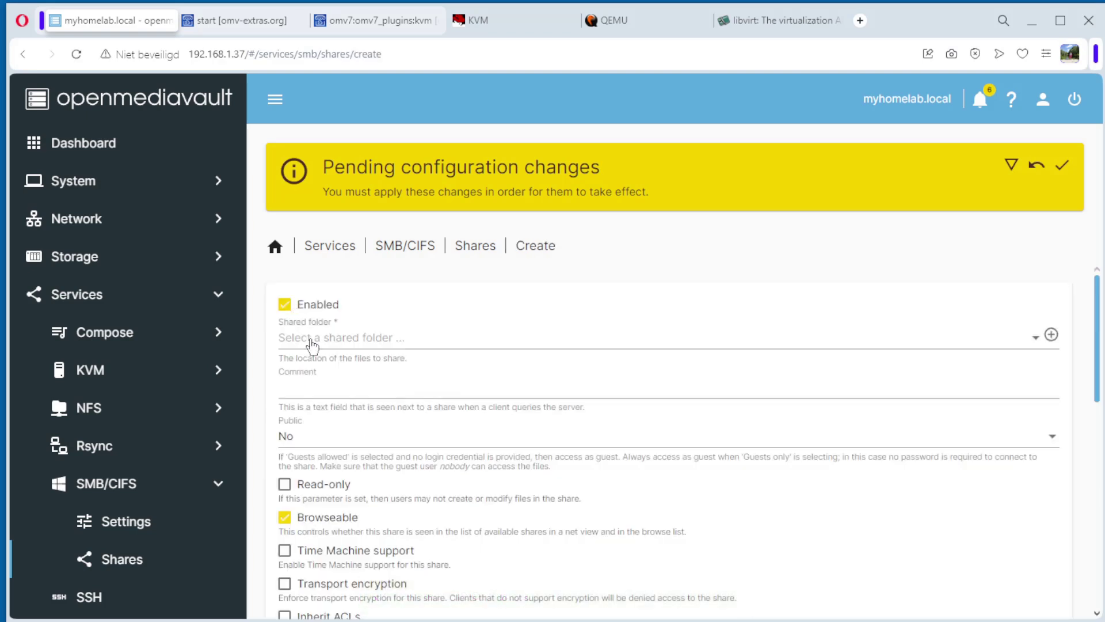
click(343, 345)
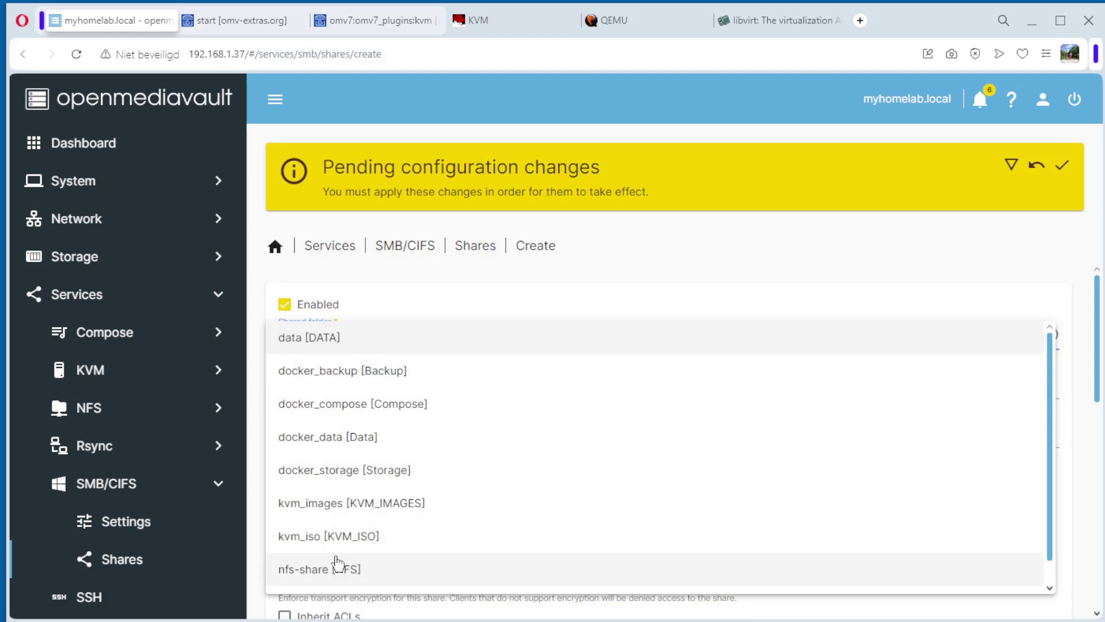
click(330, 499)
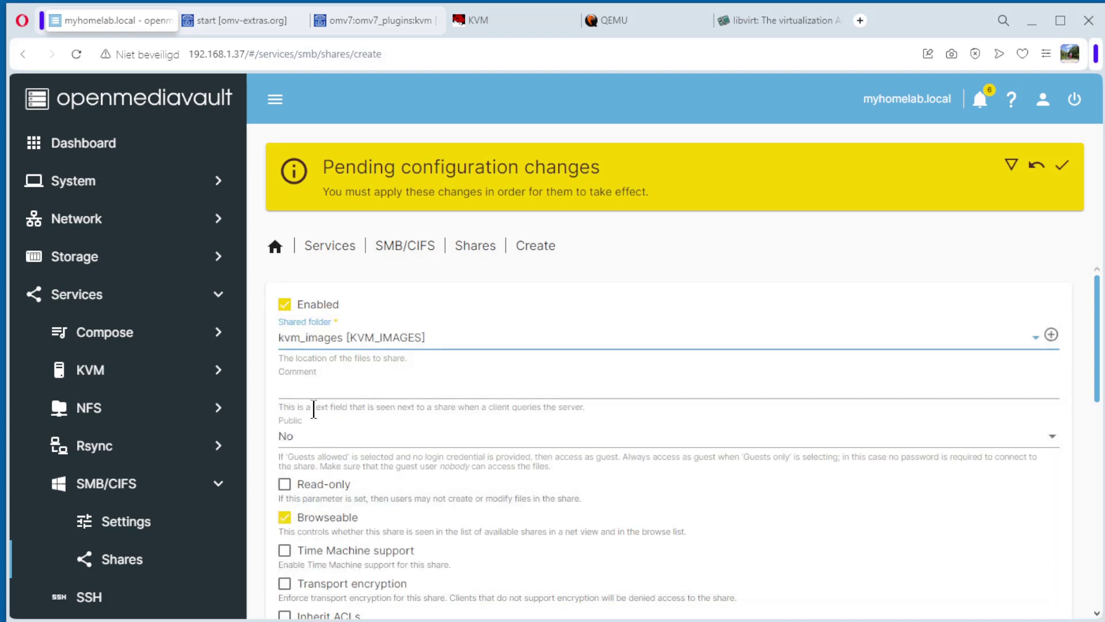
click(317, 389)
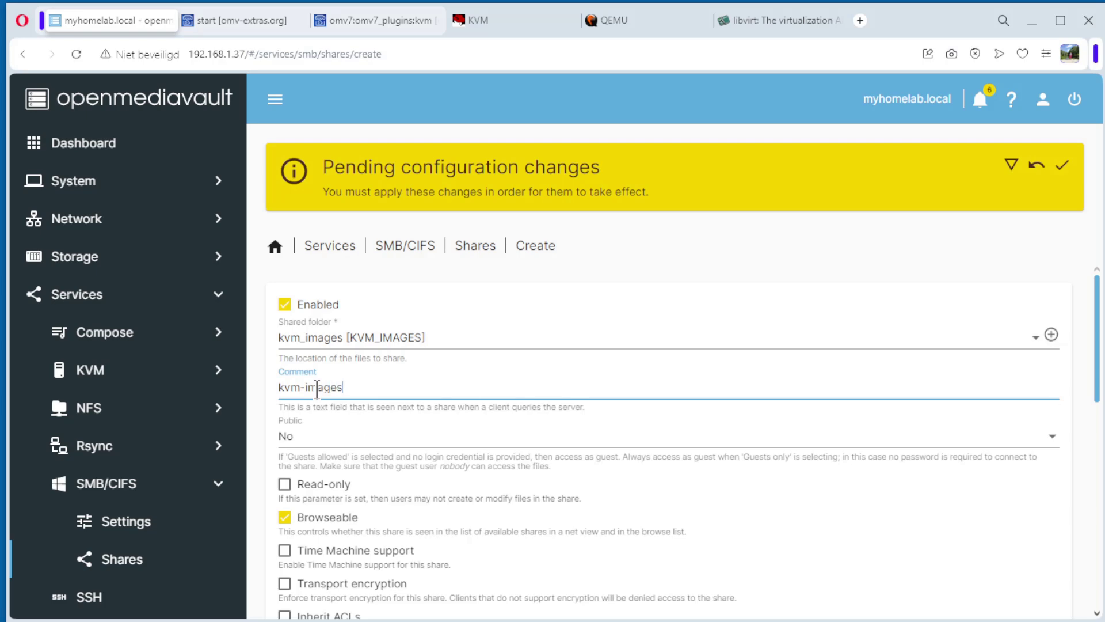
scroll(337, 485, down, 1)
scroll(337, 485, down, 10)
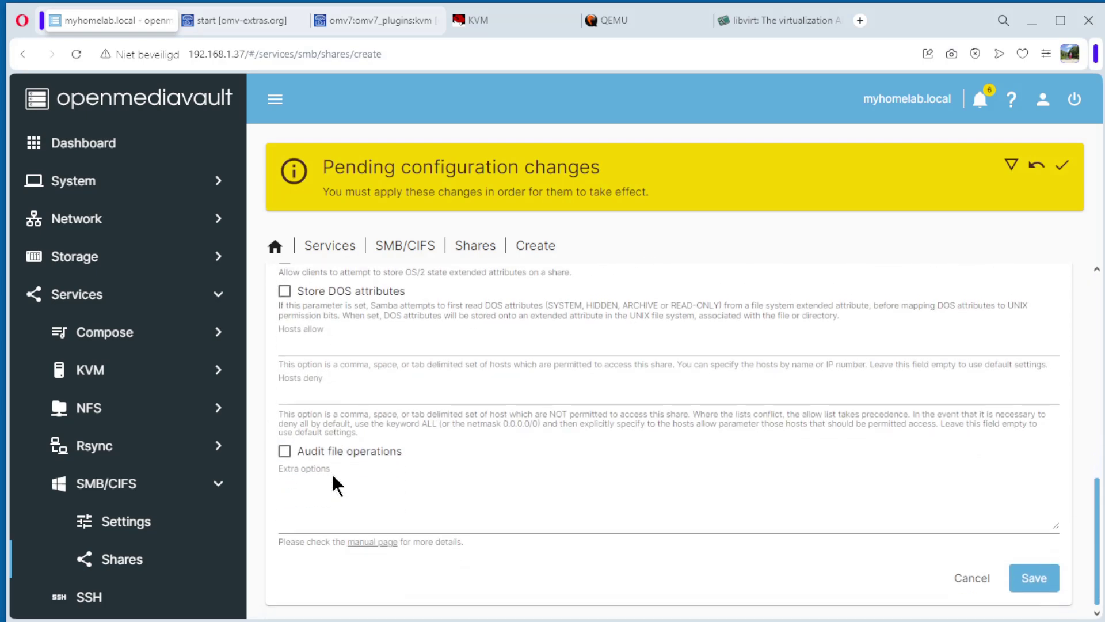
click(1039, 580)
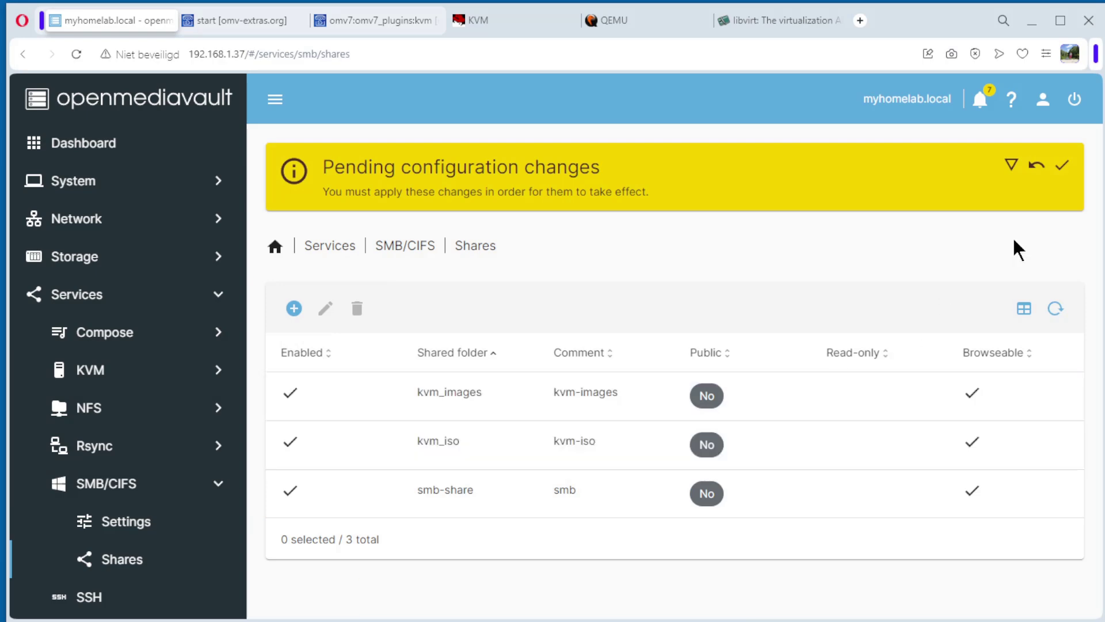
click(1061, 167)
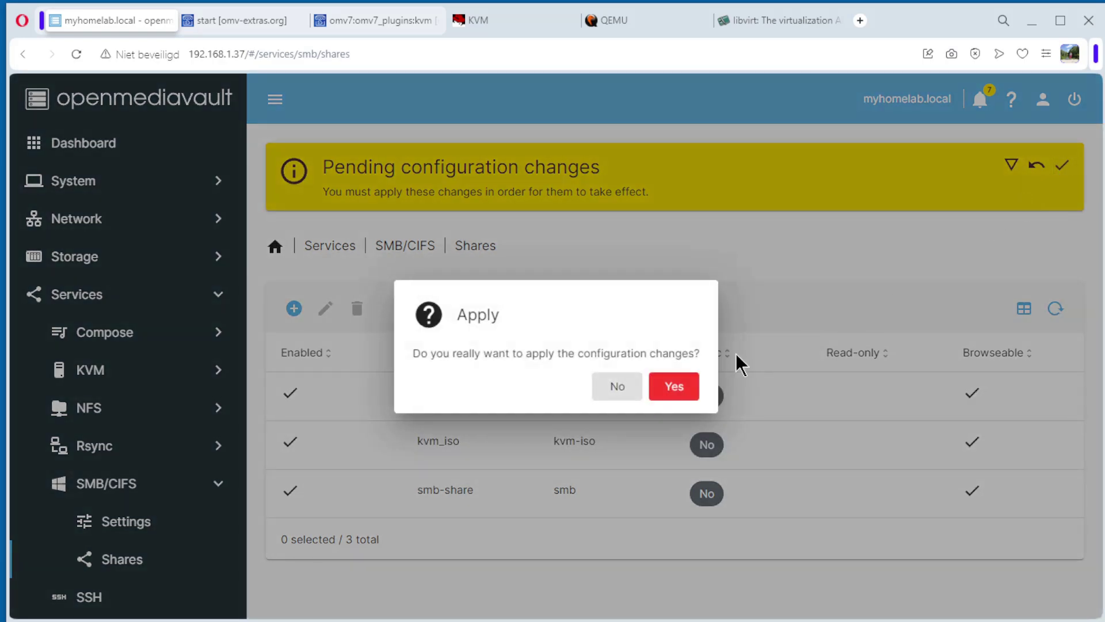
click(671, 387)
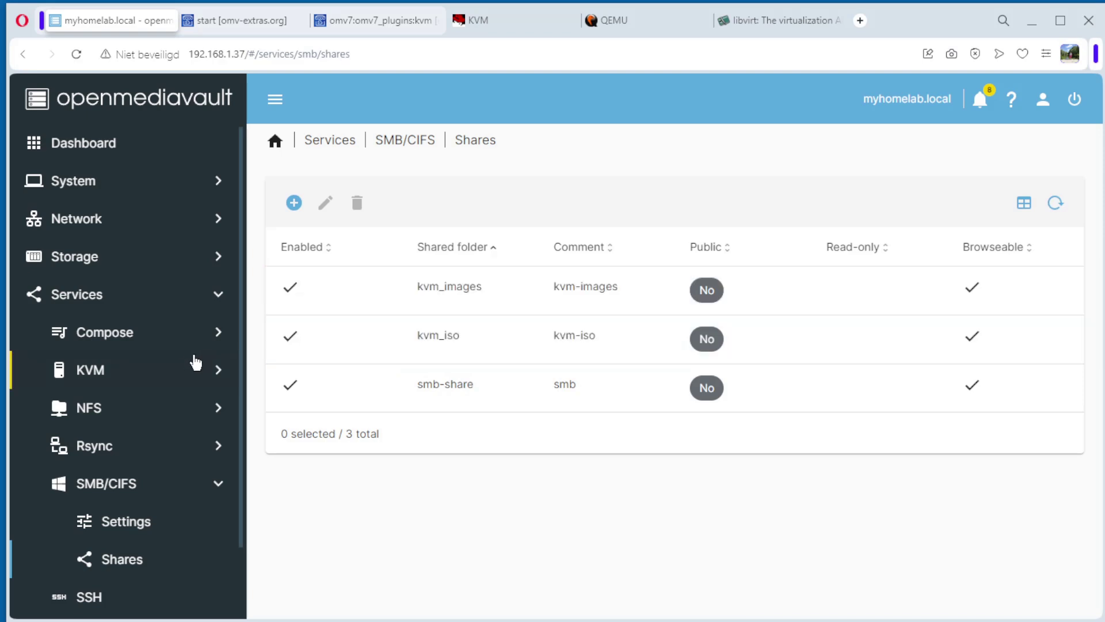
Begin creating a new openmediavault user account and name it kvm-user.
scroll(120, 363, down, 2)
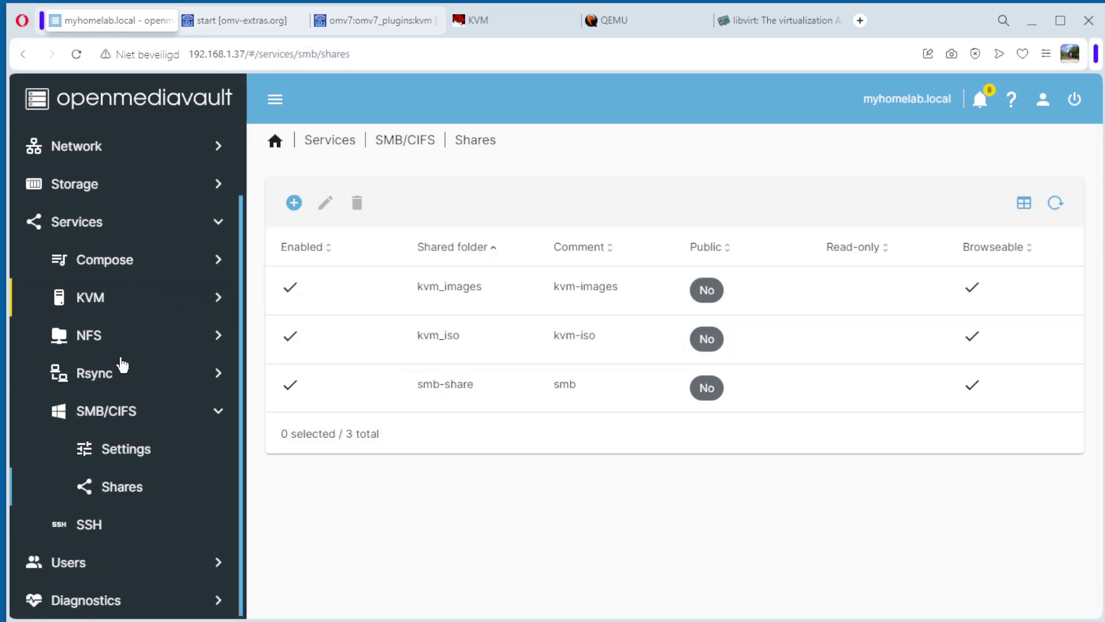
click(75, 563)
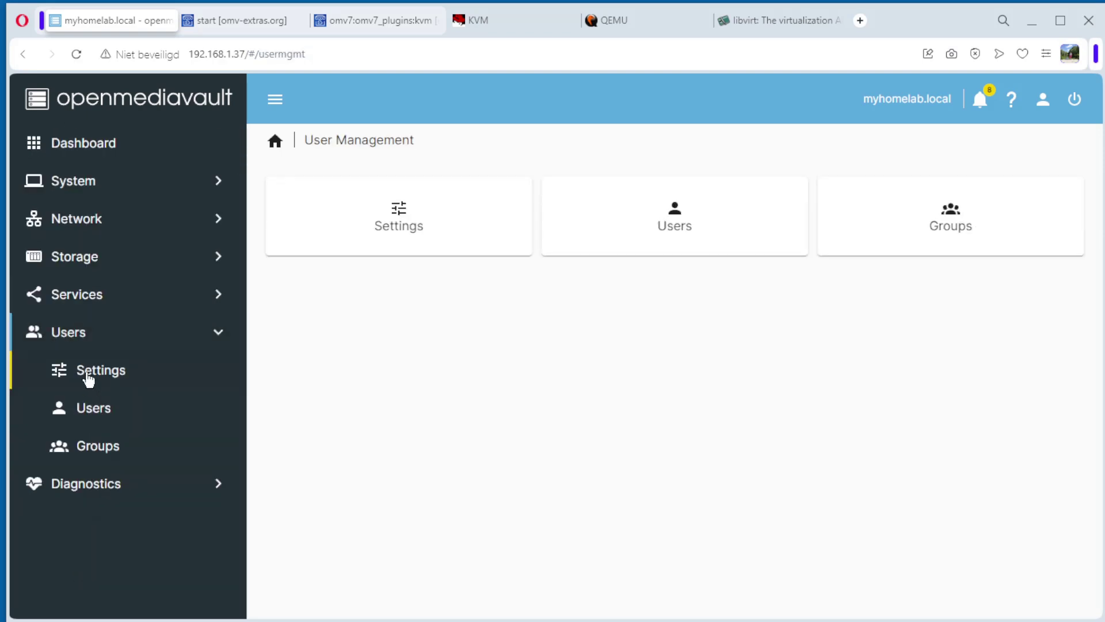
click(99, 412)
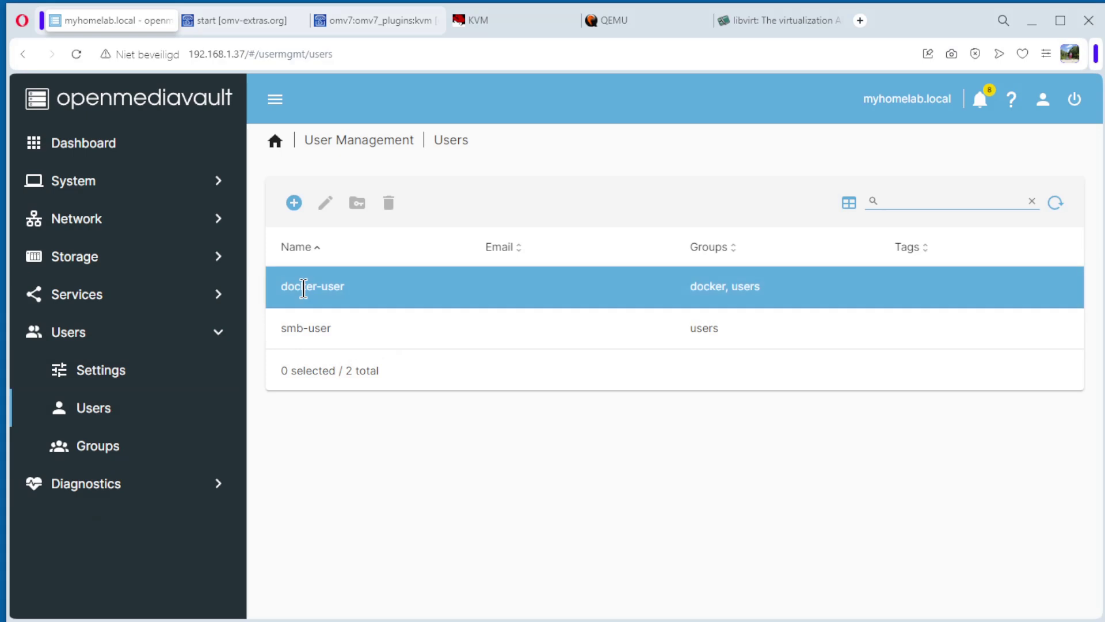
click(295, 205)
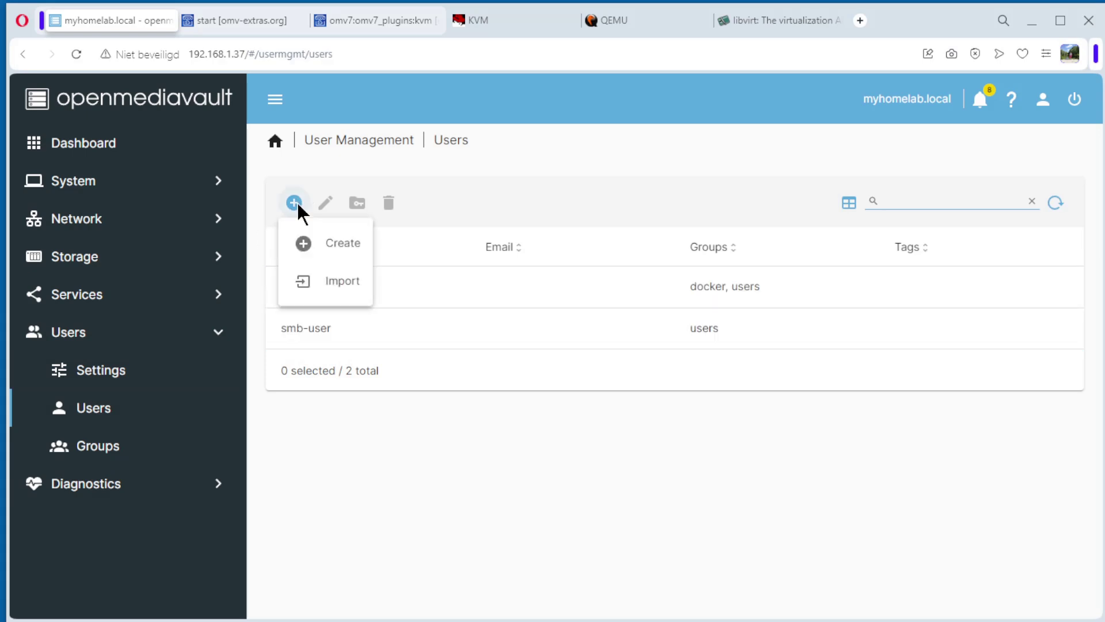
click(351, 246)
click(340, 210)
text(kvm-user)
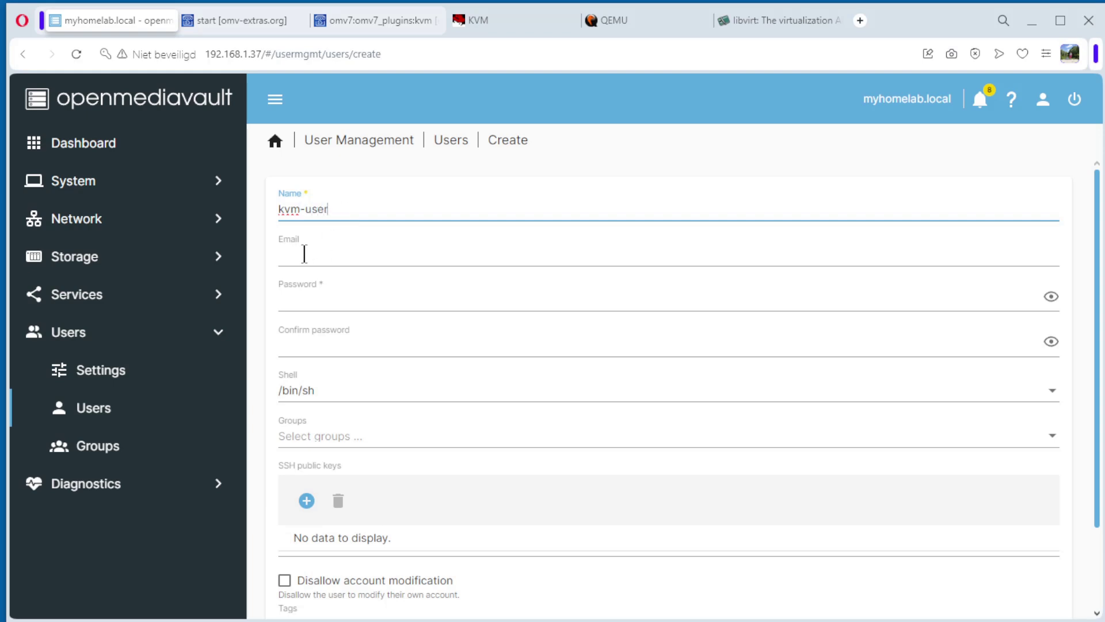
Enter and confirm the account password for the new kvm-user.
click(309, 299)
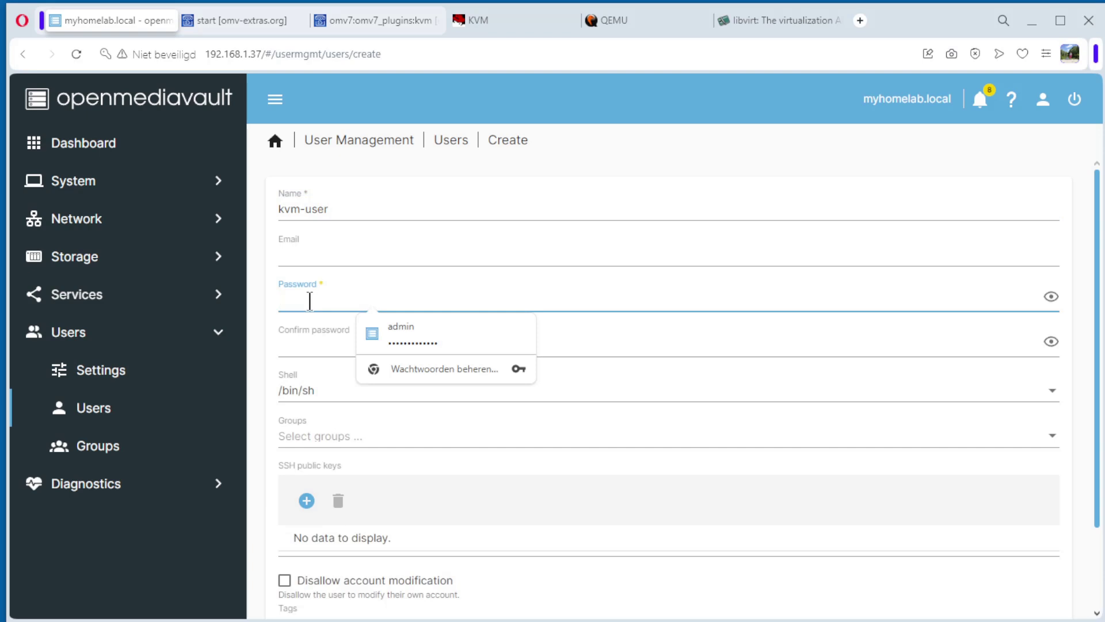
text(•)
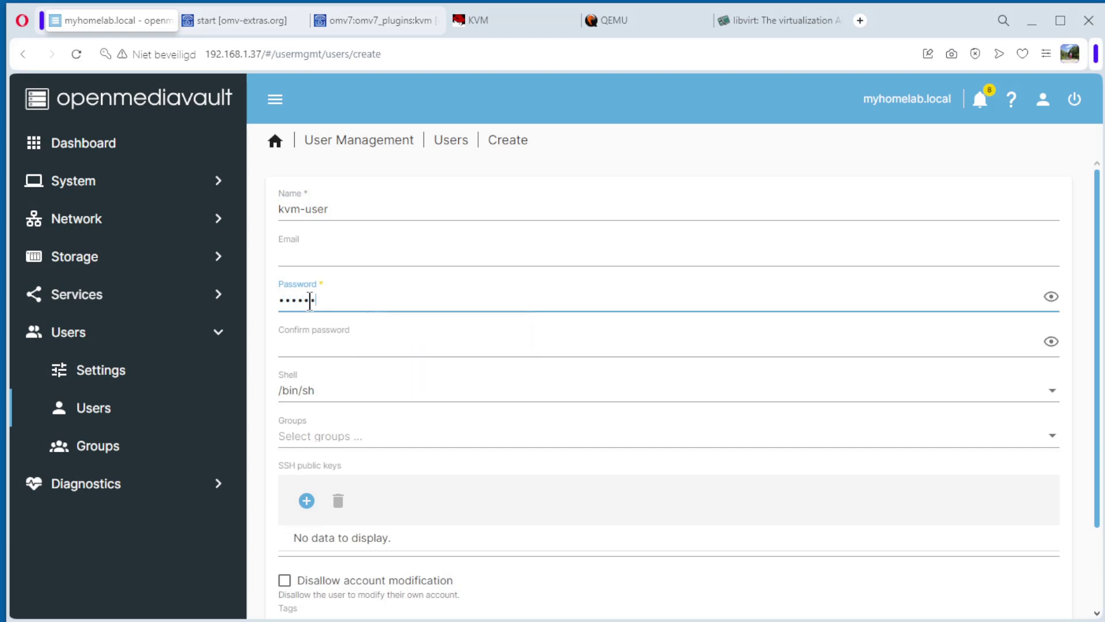
click(316, 346)
text(••)
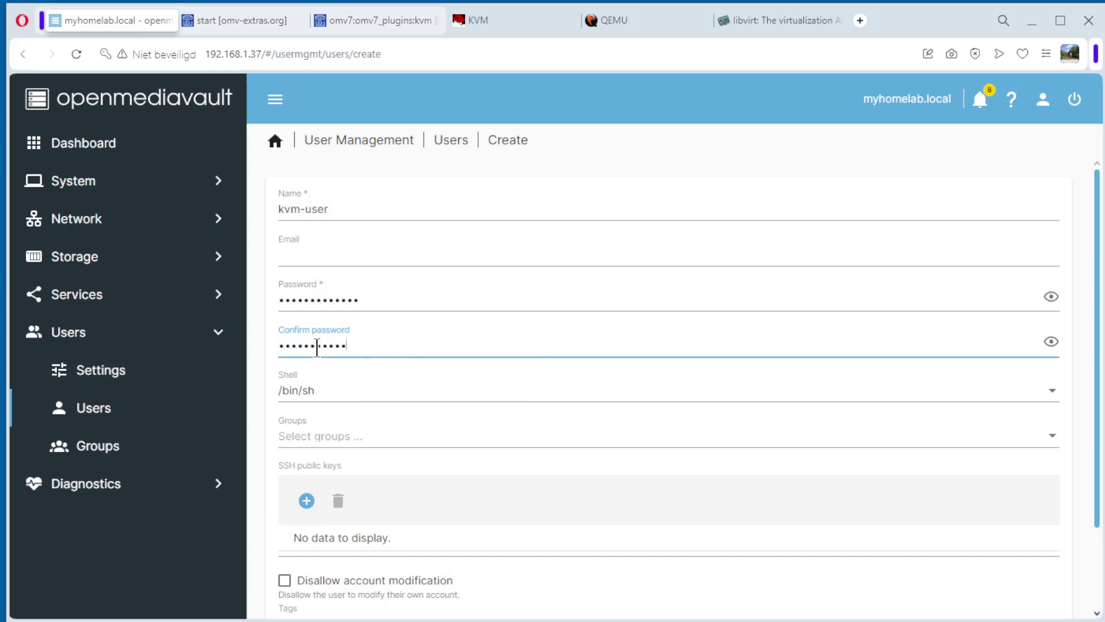
Assign the new kvm-user to the users group.
click(321, 434)
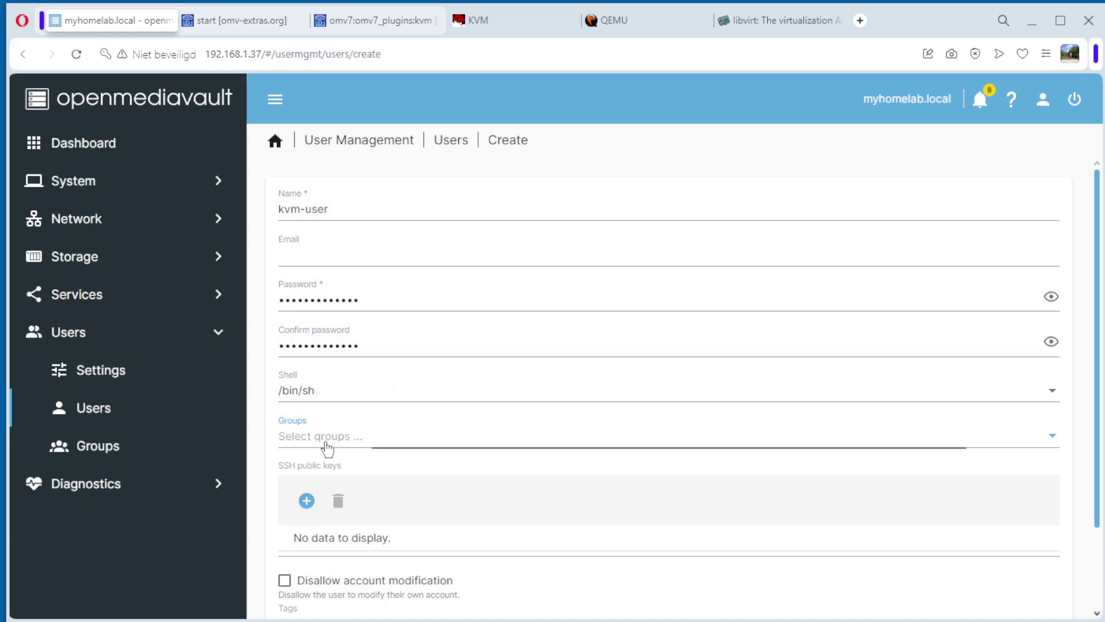
scroll(409, 354, down, 4)
scroll(409, 354, down, 15)
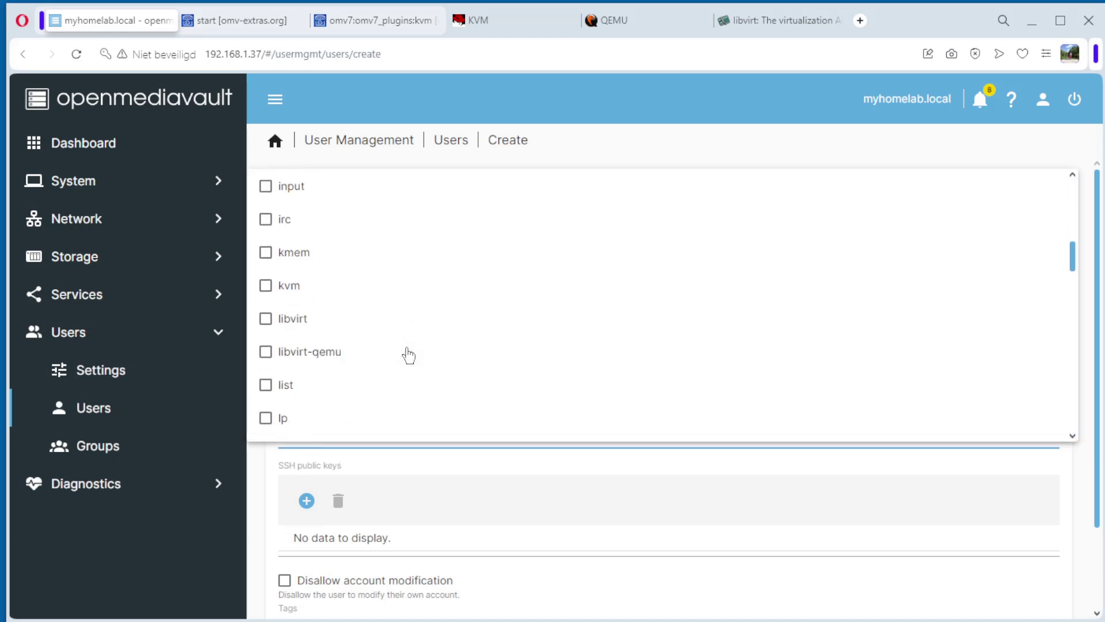
scroll(409, 354, down, 12)
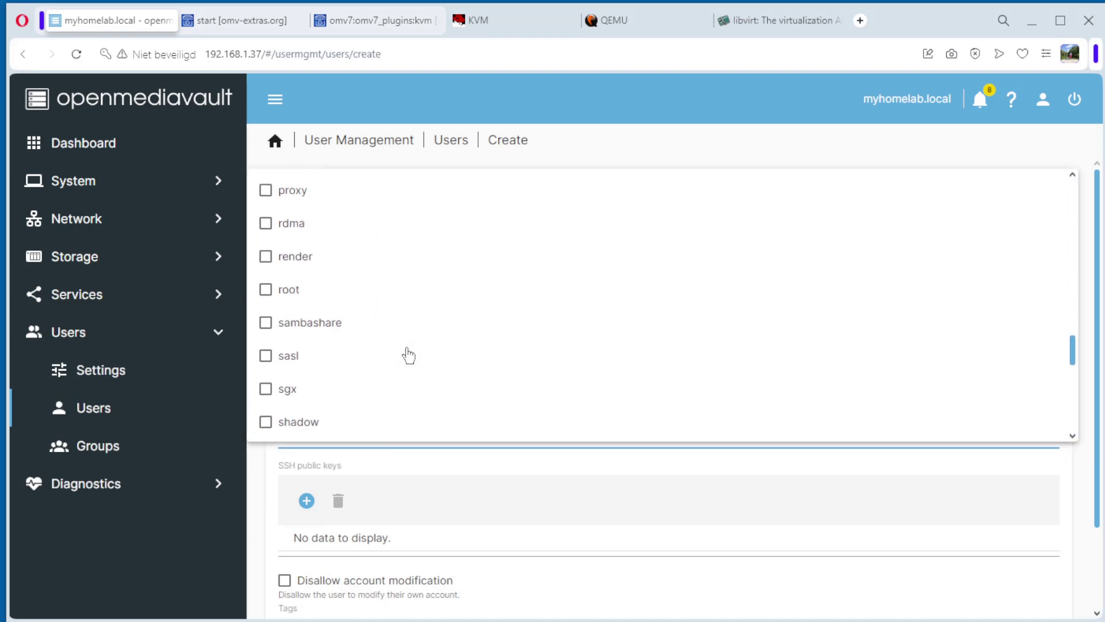
scroll(408, 354, down, 3)
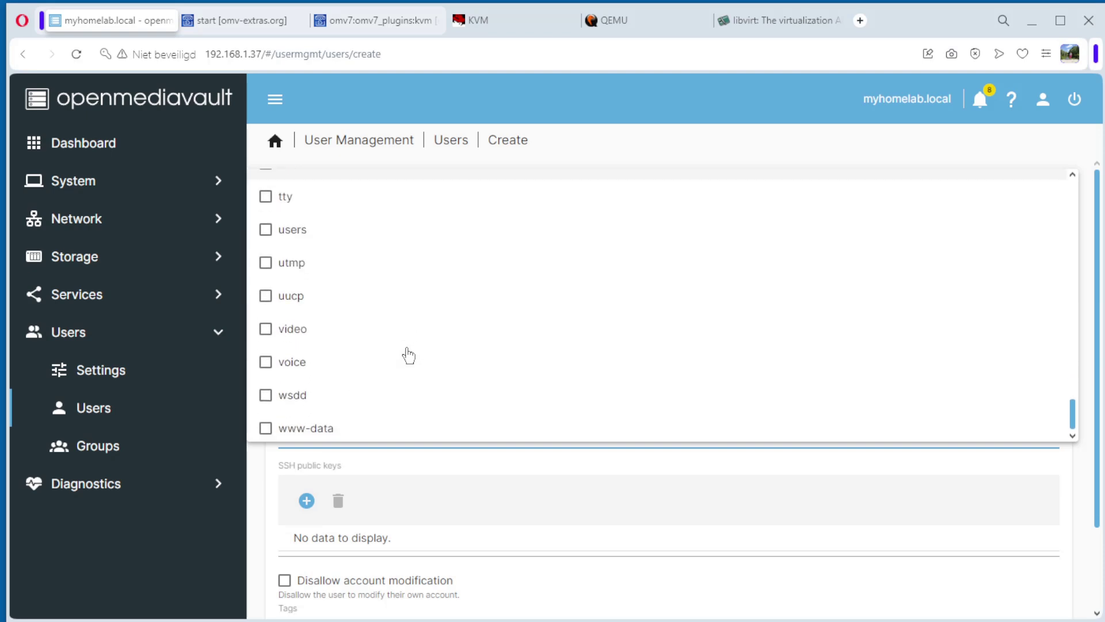
click(265, 227)
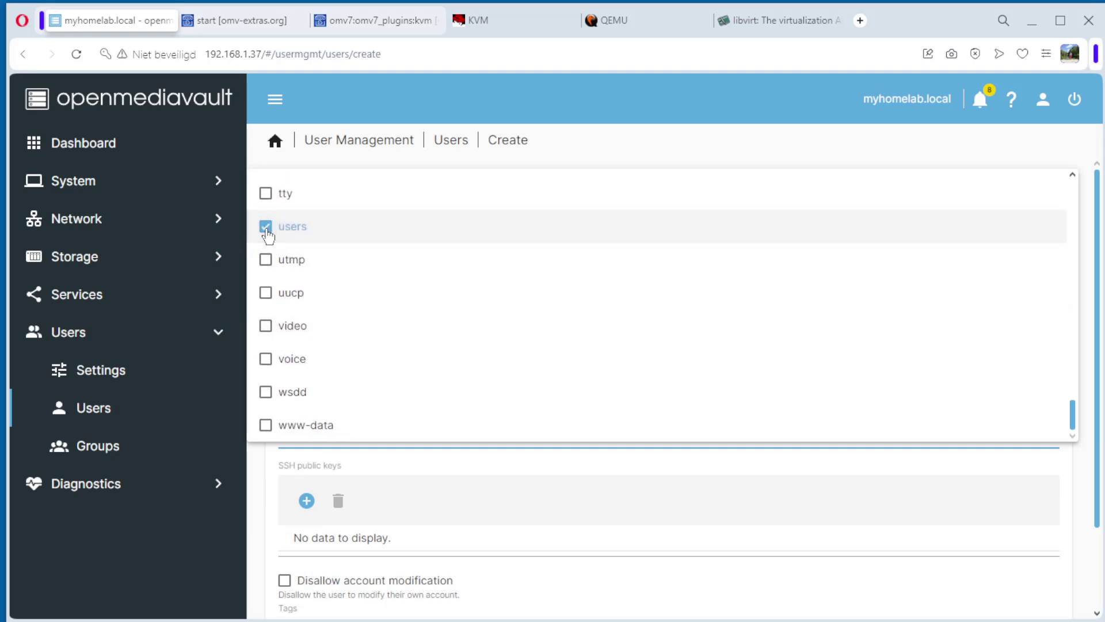
click(491, 495)
Save kvm-user with account modification disallowed and apply the pending configuration changes.
scroll(492, 496, down, 2)
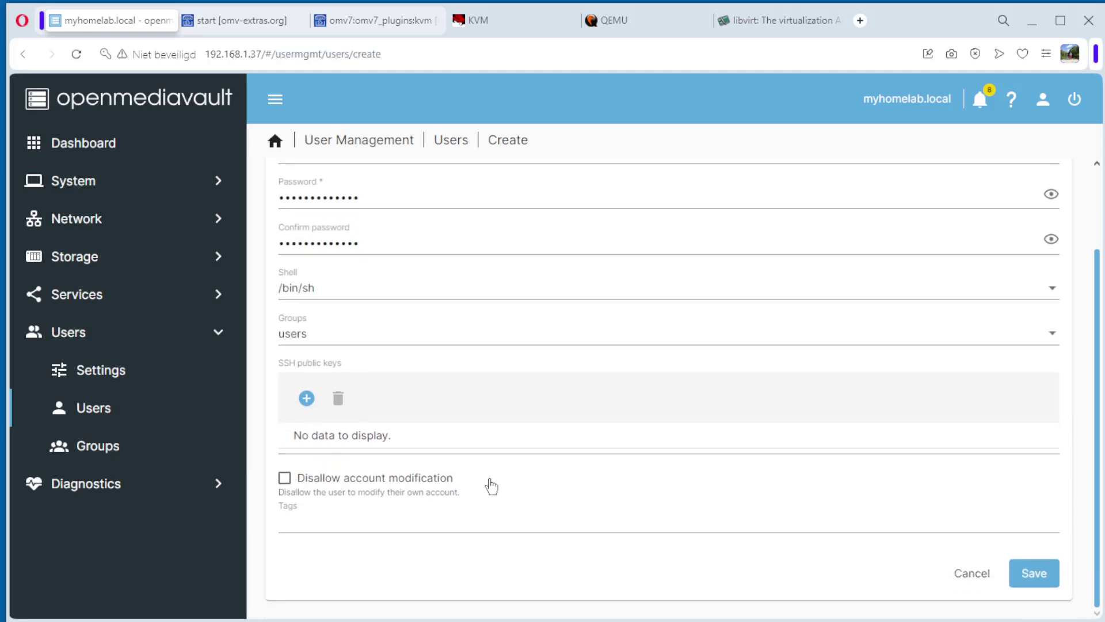
click(295, 485)
click(1041, 575)
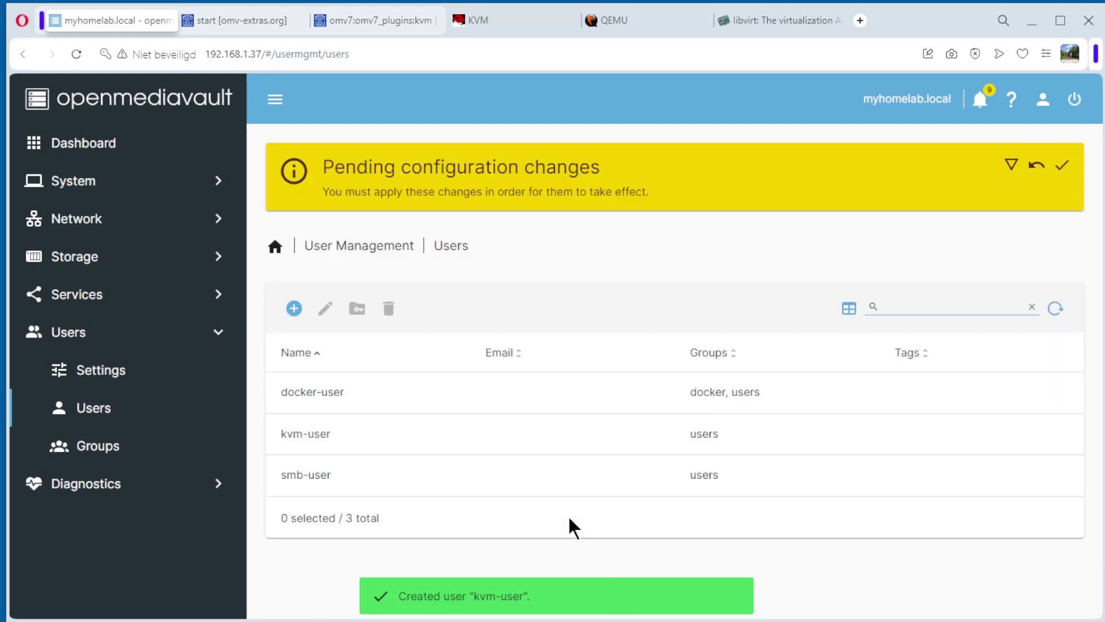
click(1062, 165)
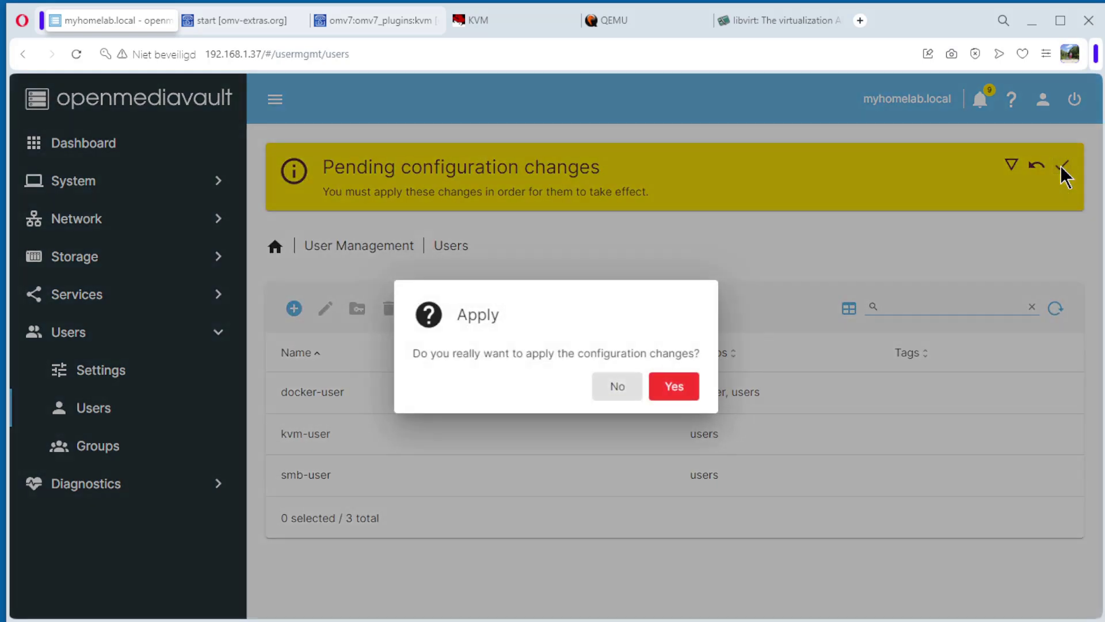
click(693, 387)
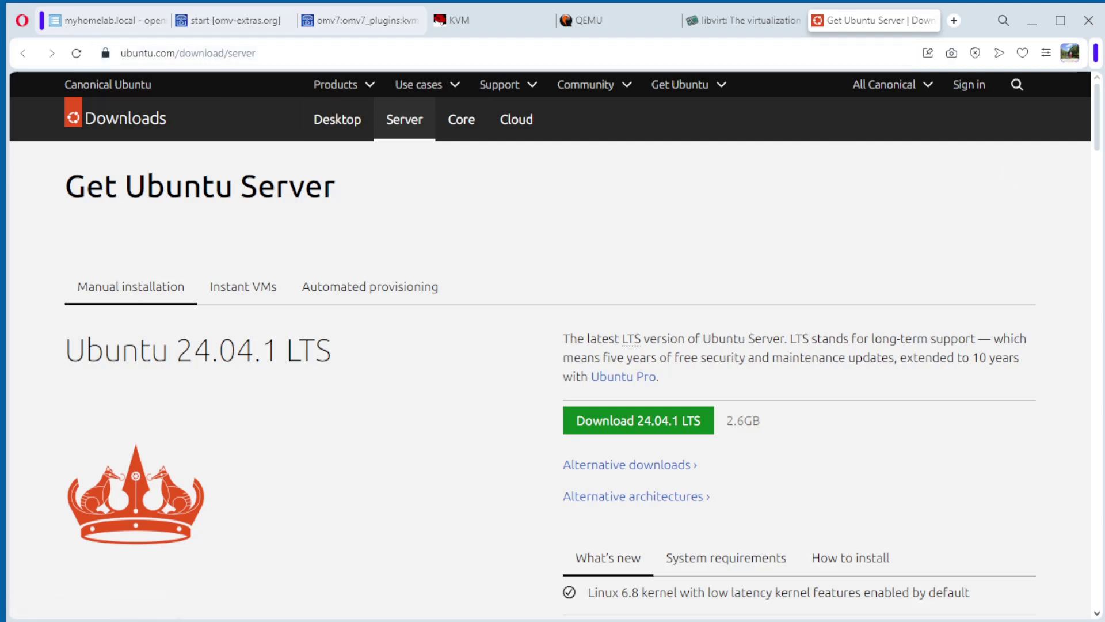
Move ubuntu-24.04.1-live-server-amd64.iso into the kvm_iso network share on the openmediavault server using File Explorer.
drag(1104, 130, 339, 87)
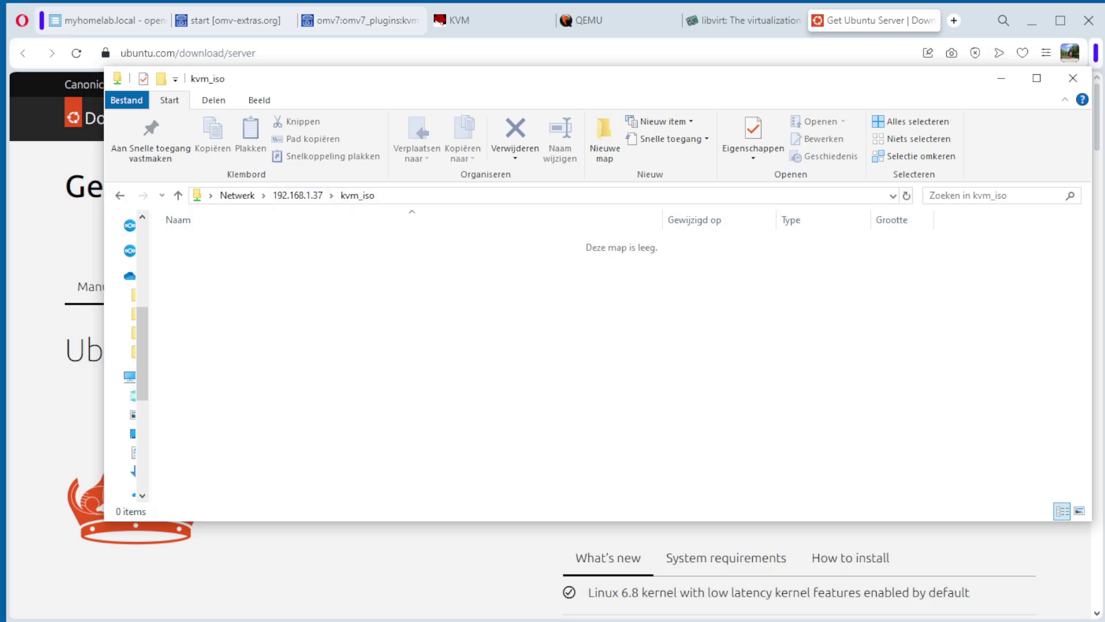
drag(259, 561, 407, 385)
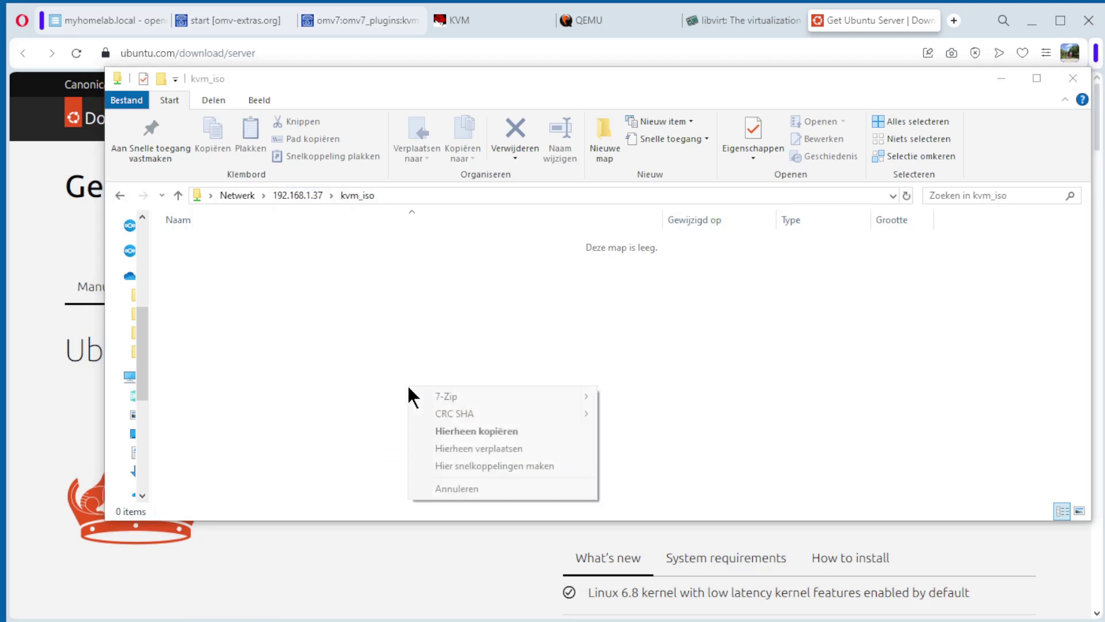
click(499, 448)
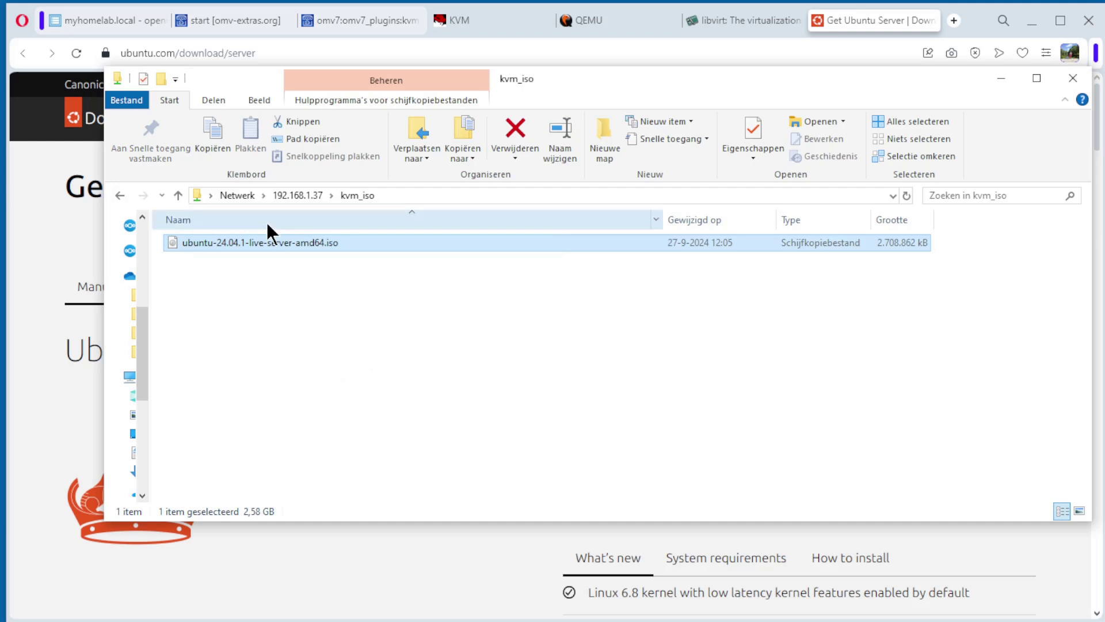
Return to openmediavault in the browser and check the KVM service's ISO list for the uploaded Ubuntu Server image.
click(113, 20)
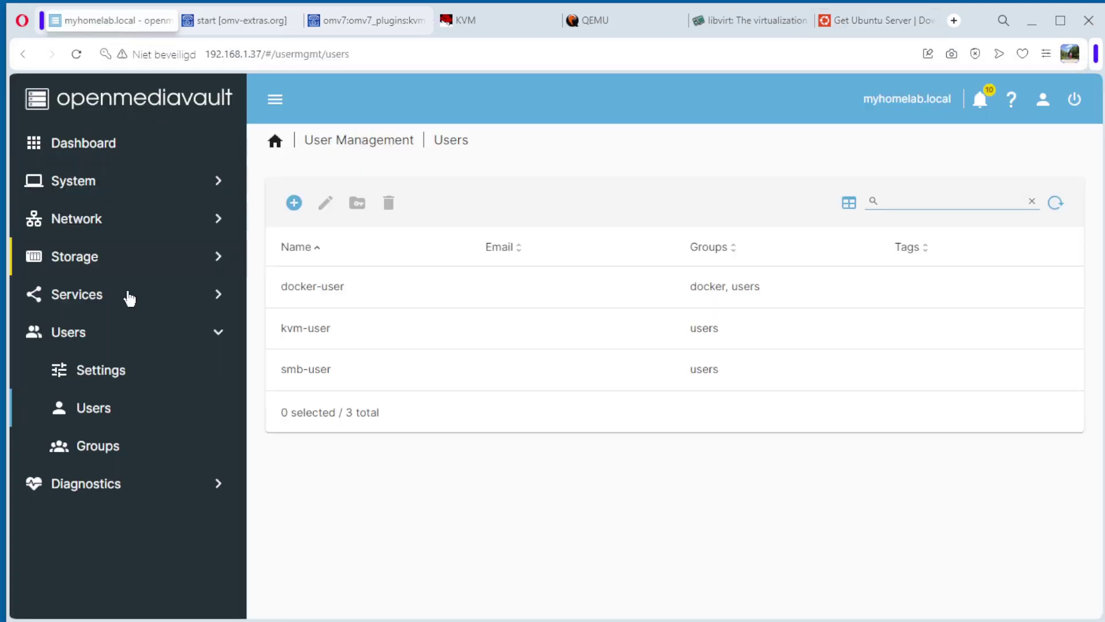
click(88, 297)
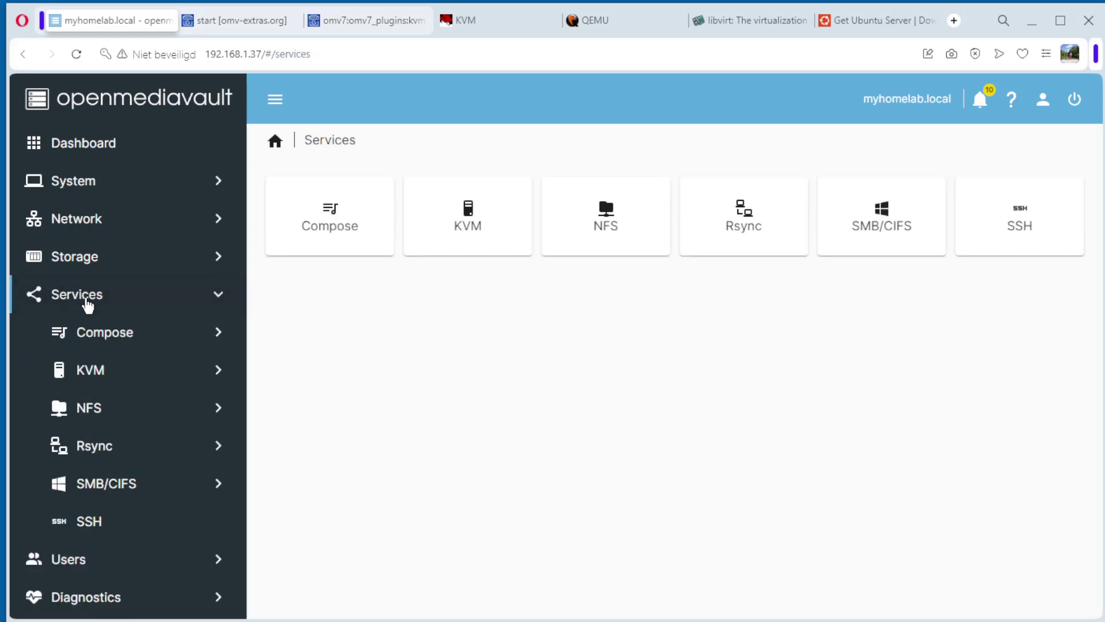
click(93, 371)
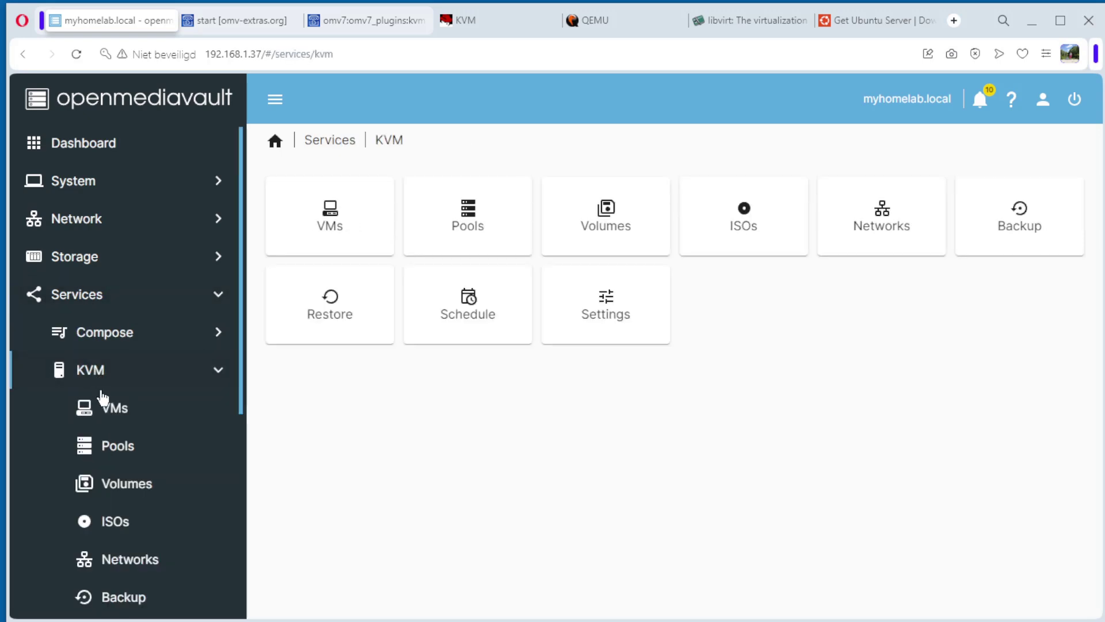
click(119, 523)
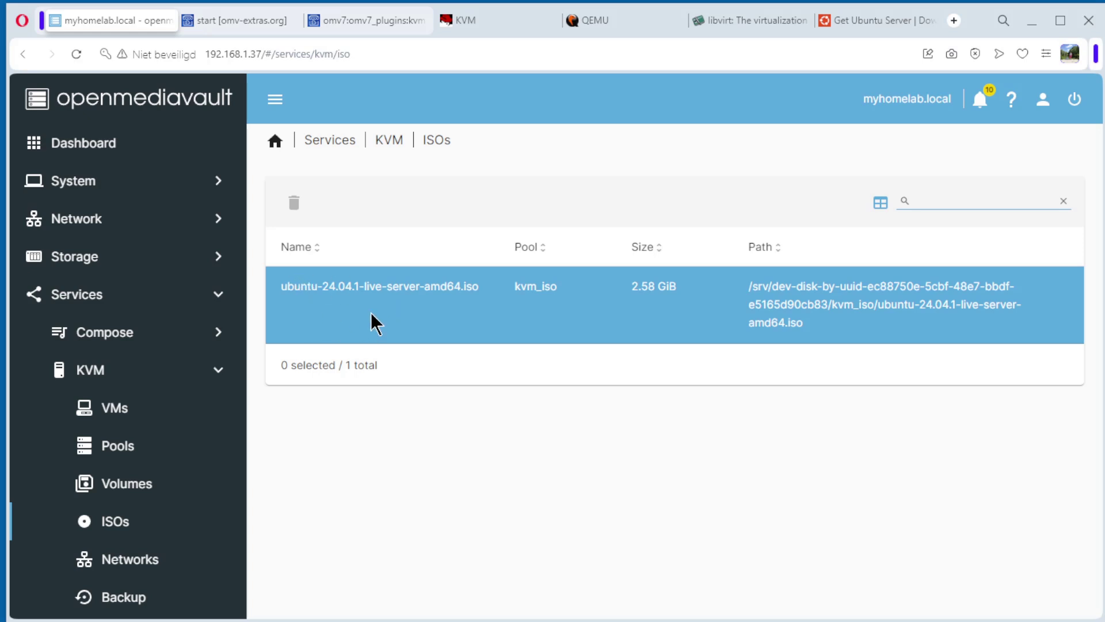
Add a KVM macvtap network named Bridge on the network adapter enp1s0.
click(138, 566)
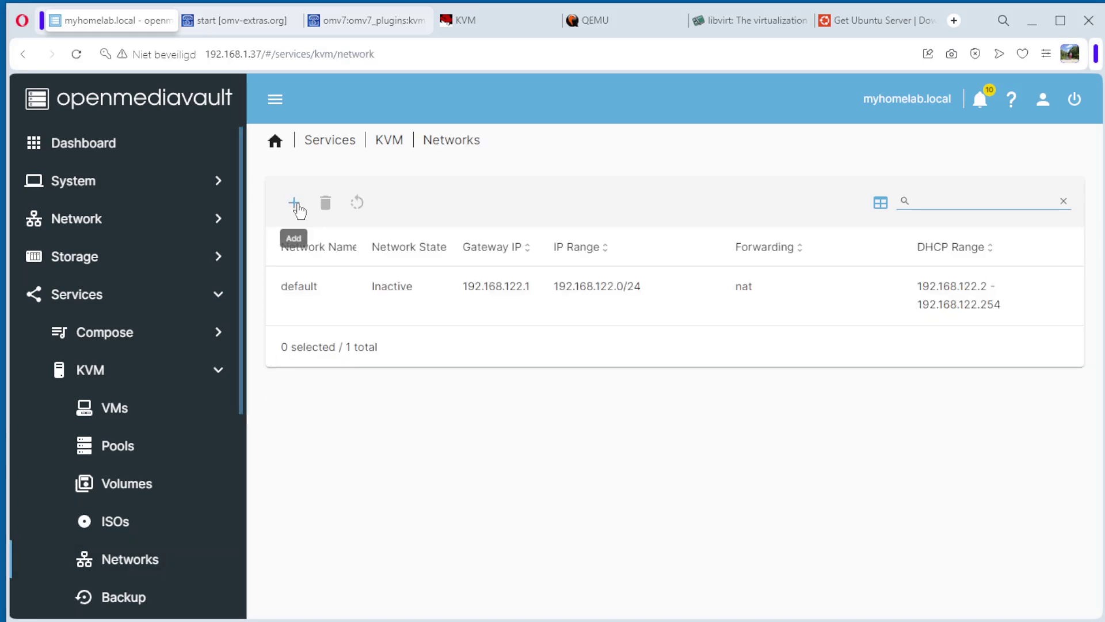
click(296, 203)
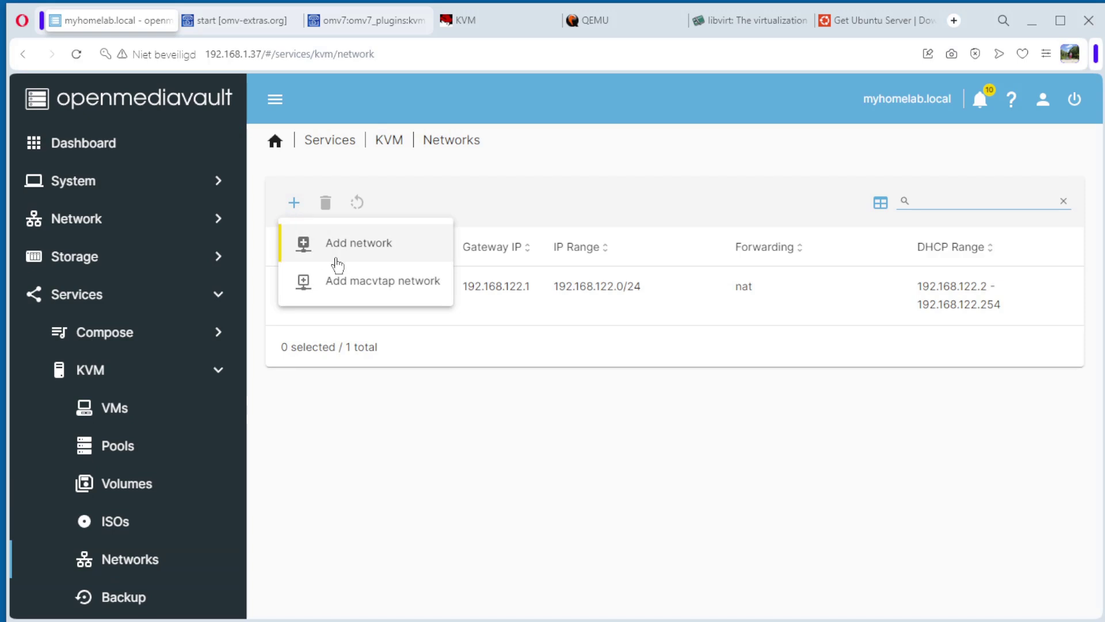
click(375, 287)
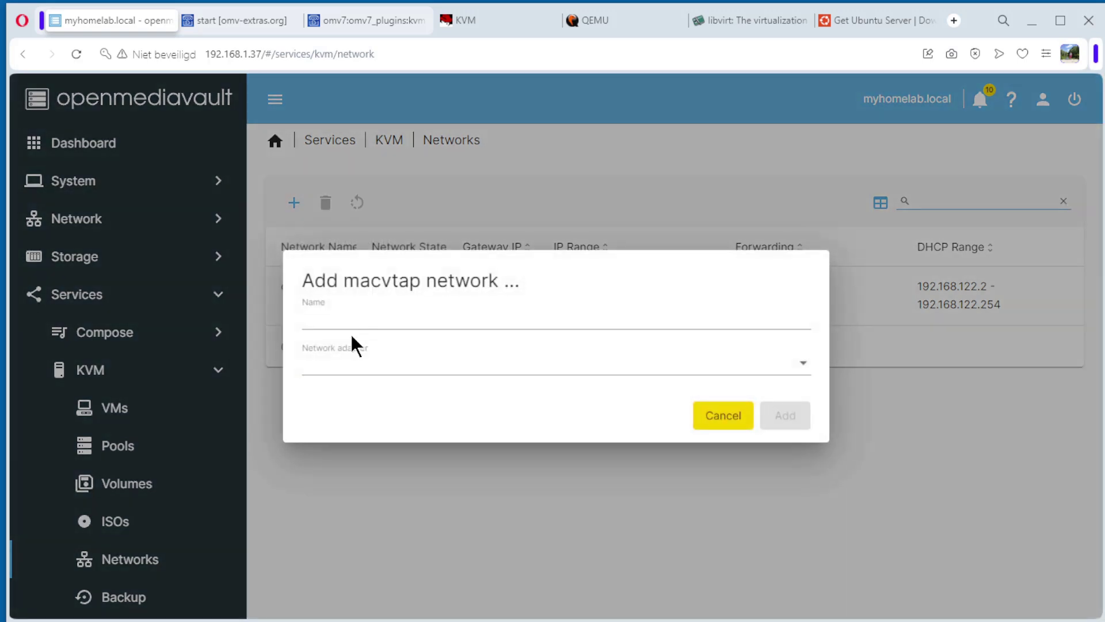
click(359, 317)
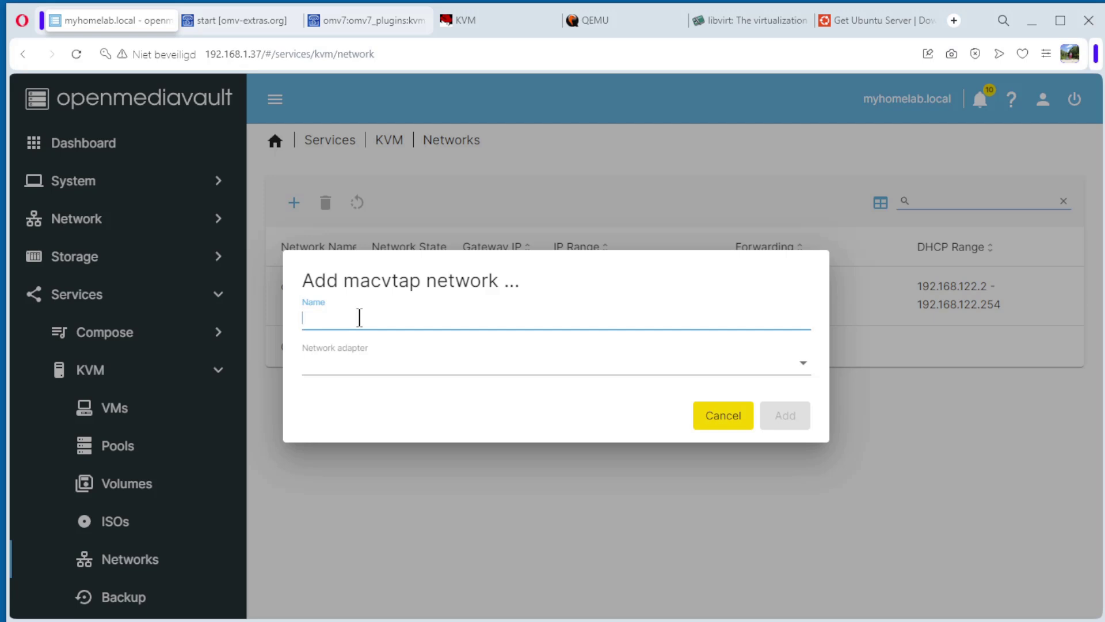
text(Bridge)
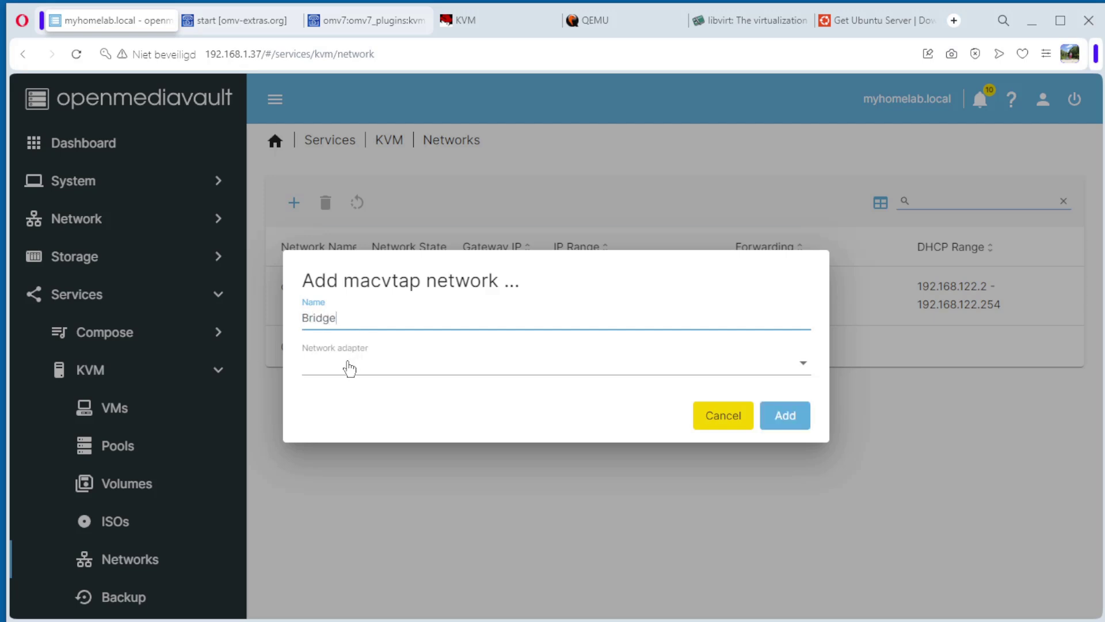
click(347, 365)
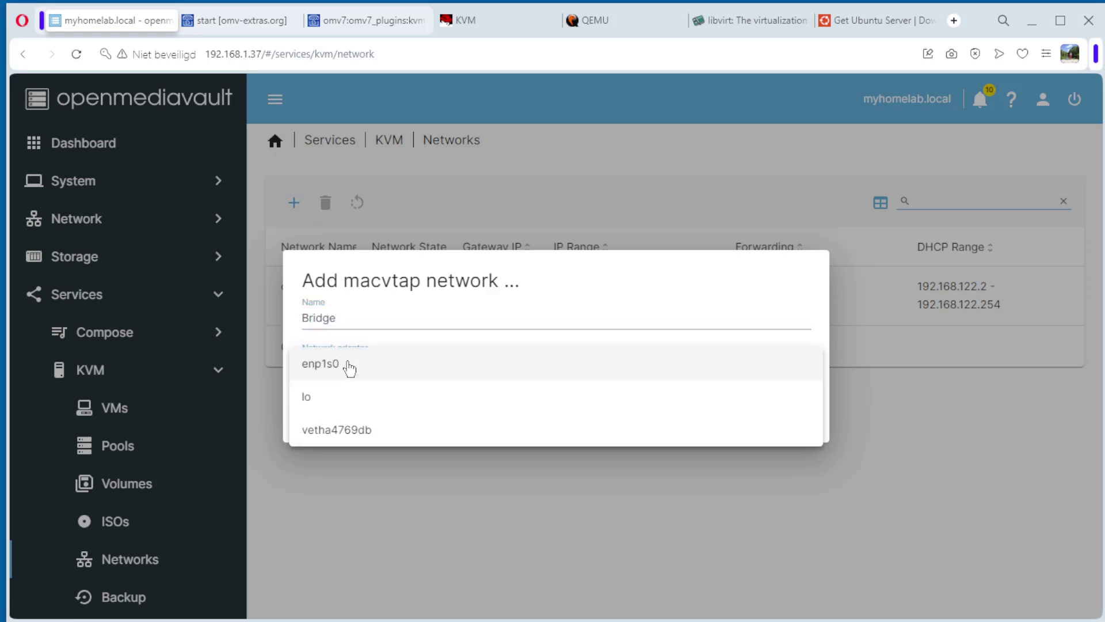
click(330, 370)
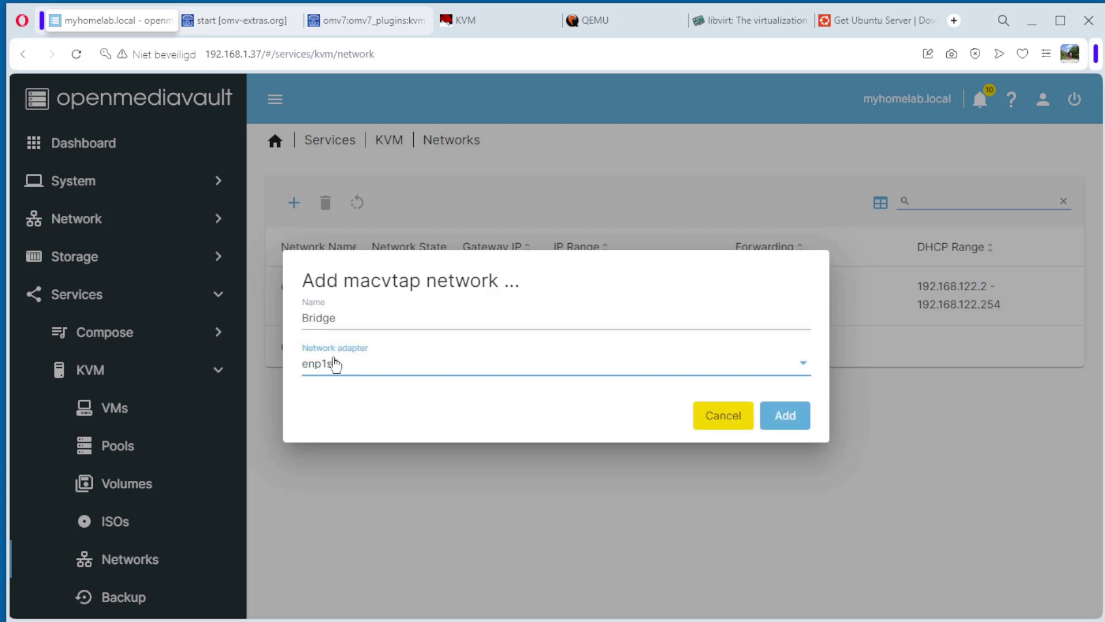
click(785, 417)
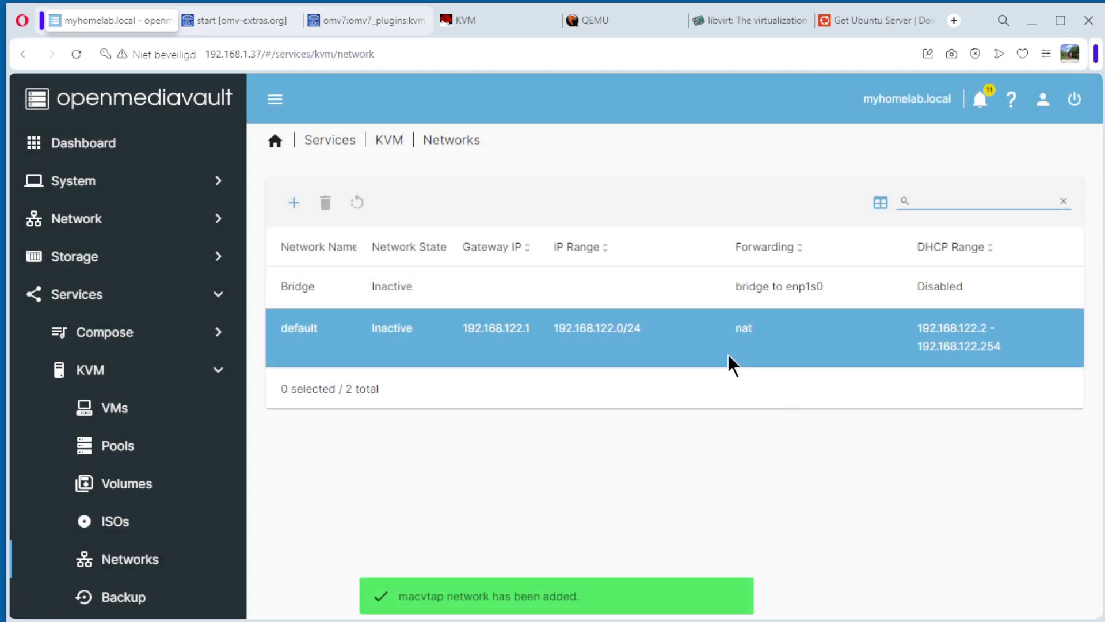
Start the Bridge network in the KVM networks list.
click(327, 286)
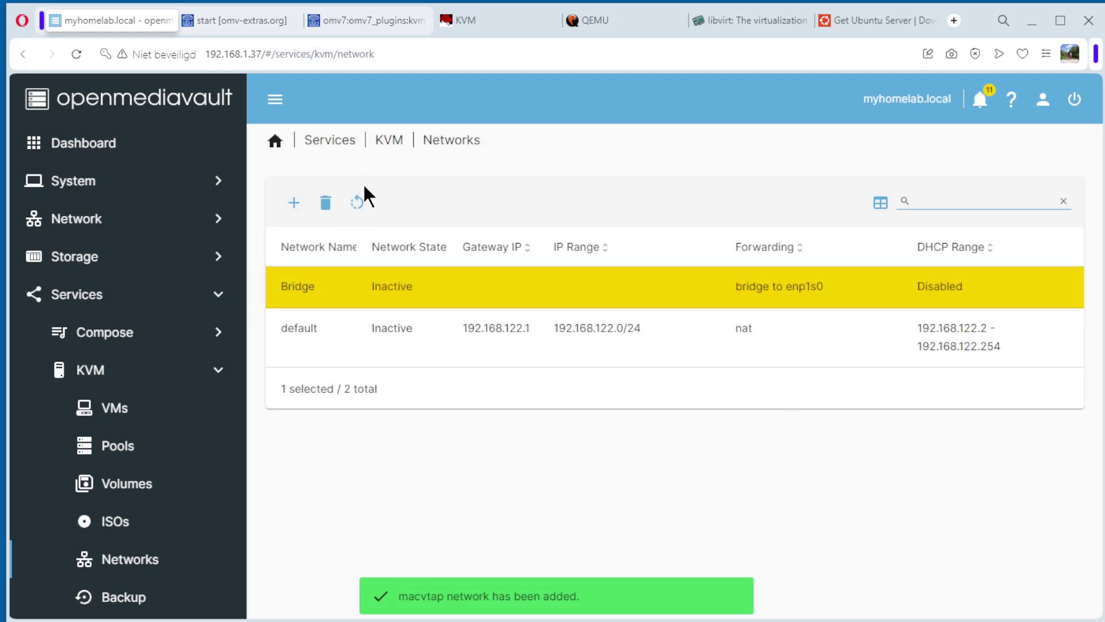
click(357, 202)
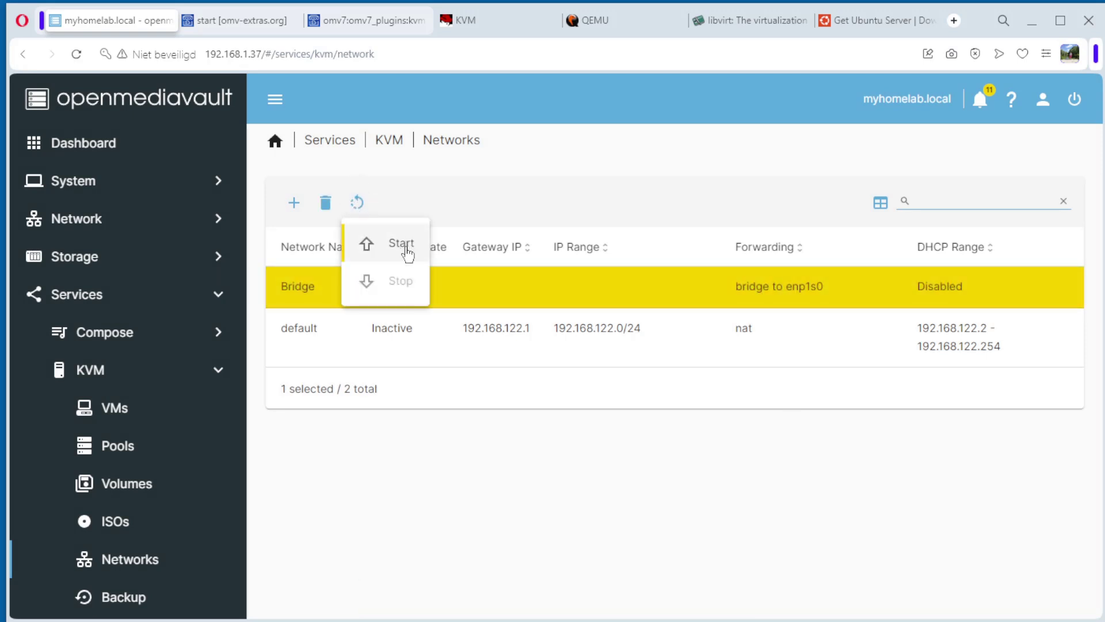
click(402, 243)
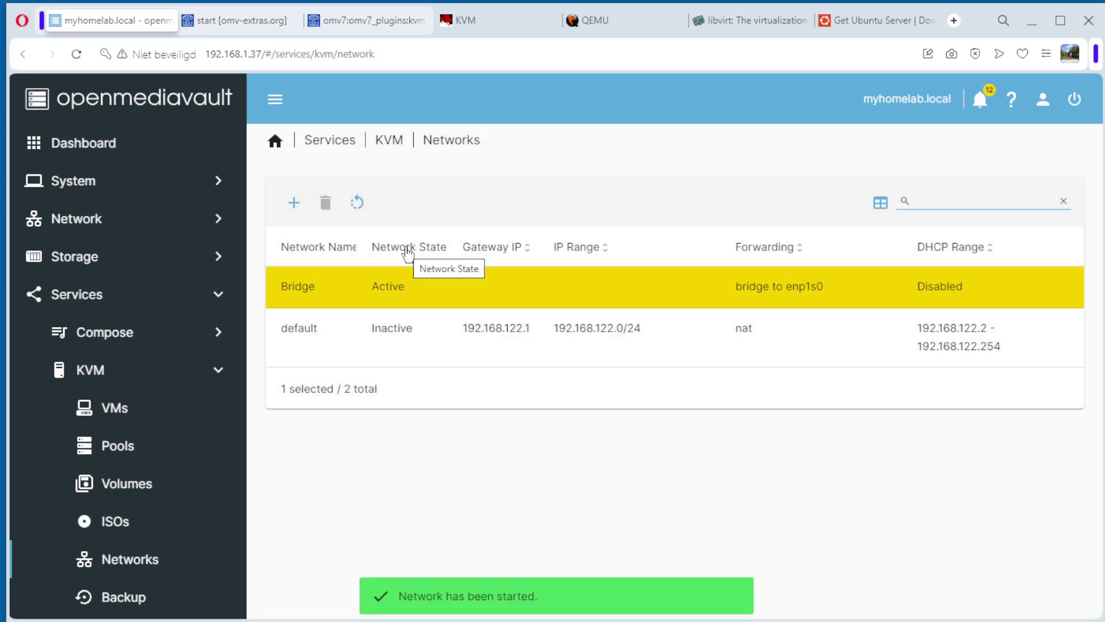
click(383, 282)
Begin creating a new KVM virtual machine with advanced options shown and name it ubuntu-server.
click(114, 408)
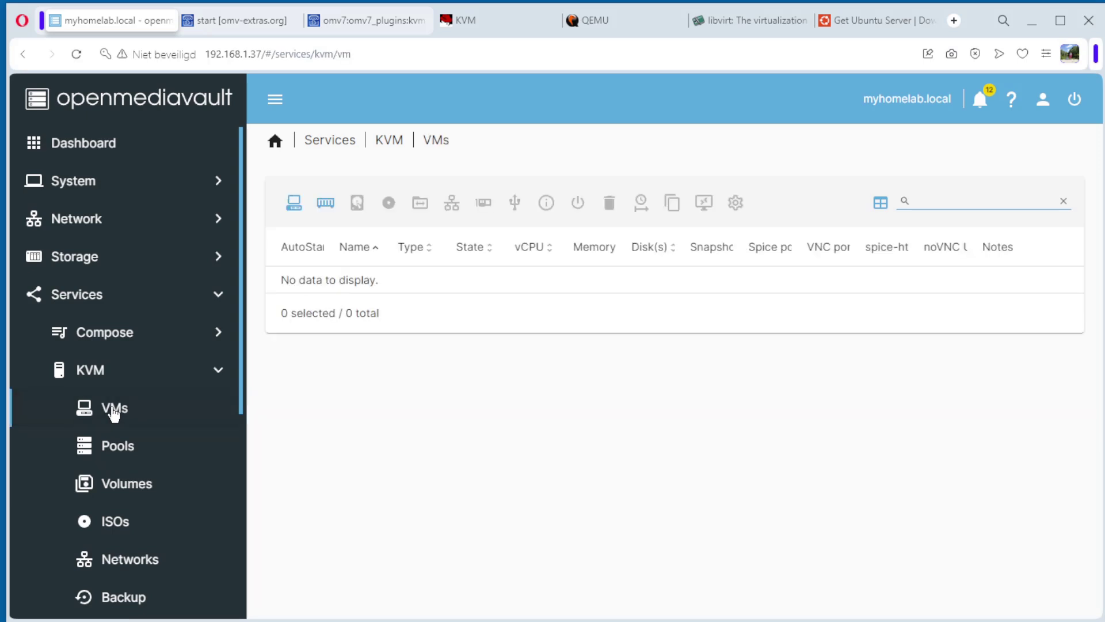
click(294, 206)
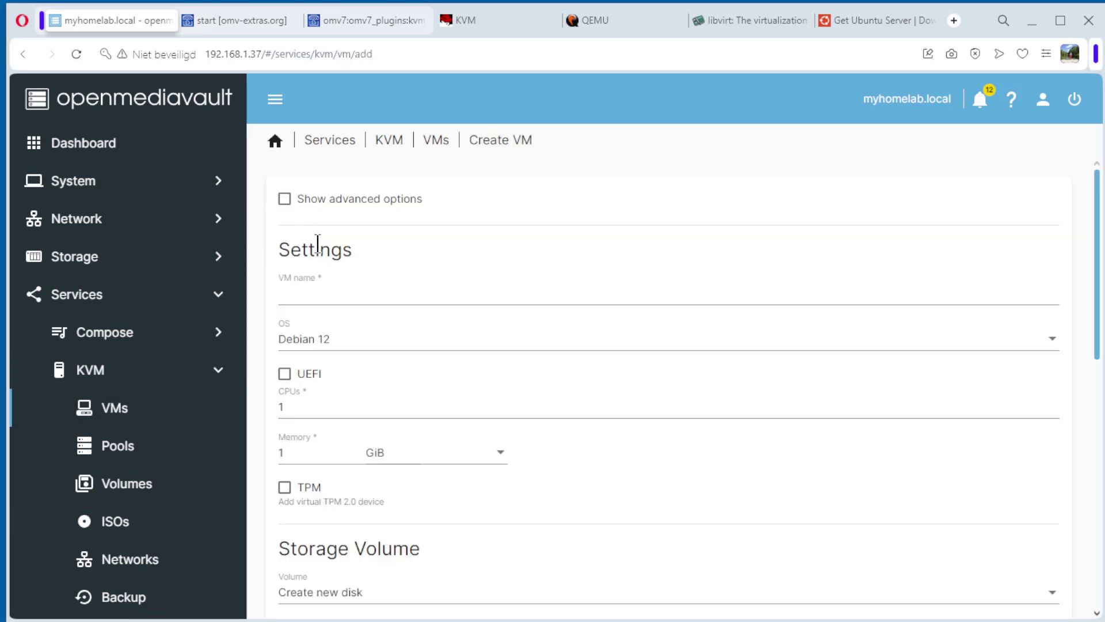
click(284, 203)
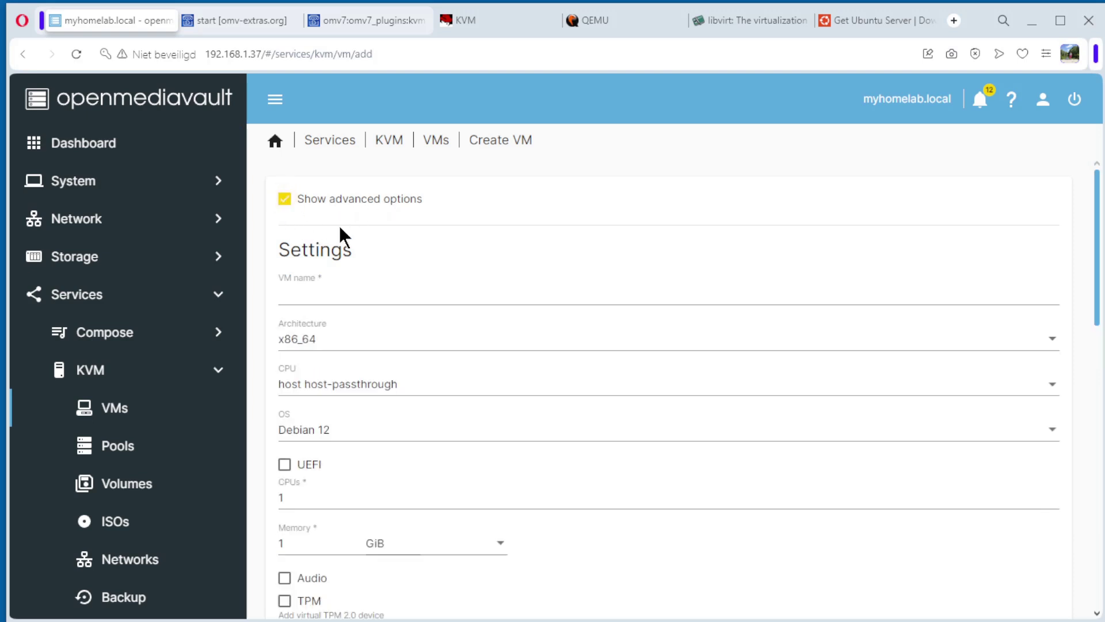
click(307, 294)
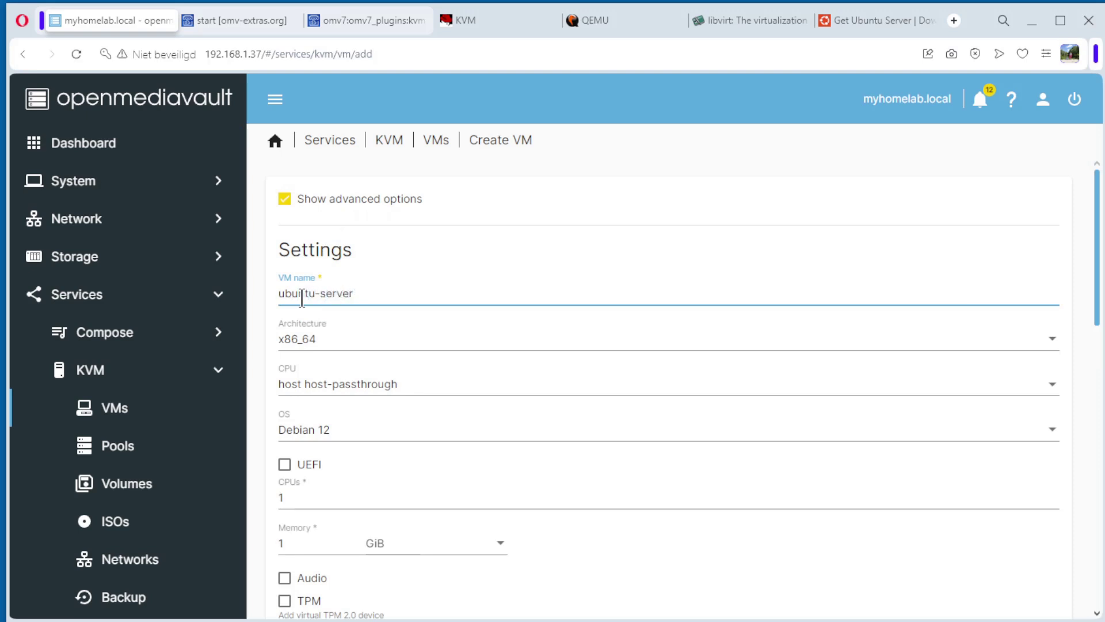
Set the virtual machine's operating system to Ubuntu 24.04 LTS.
click(321, 430)
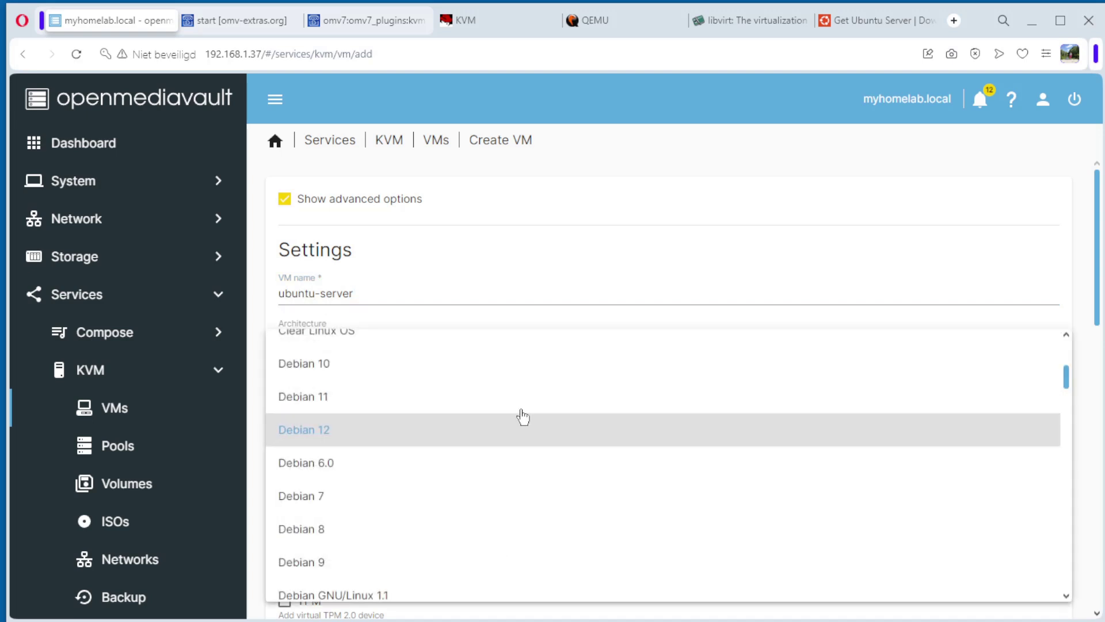
drag(1065, 374, 1071, 572)
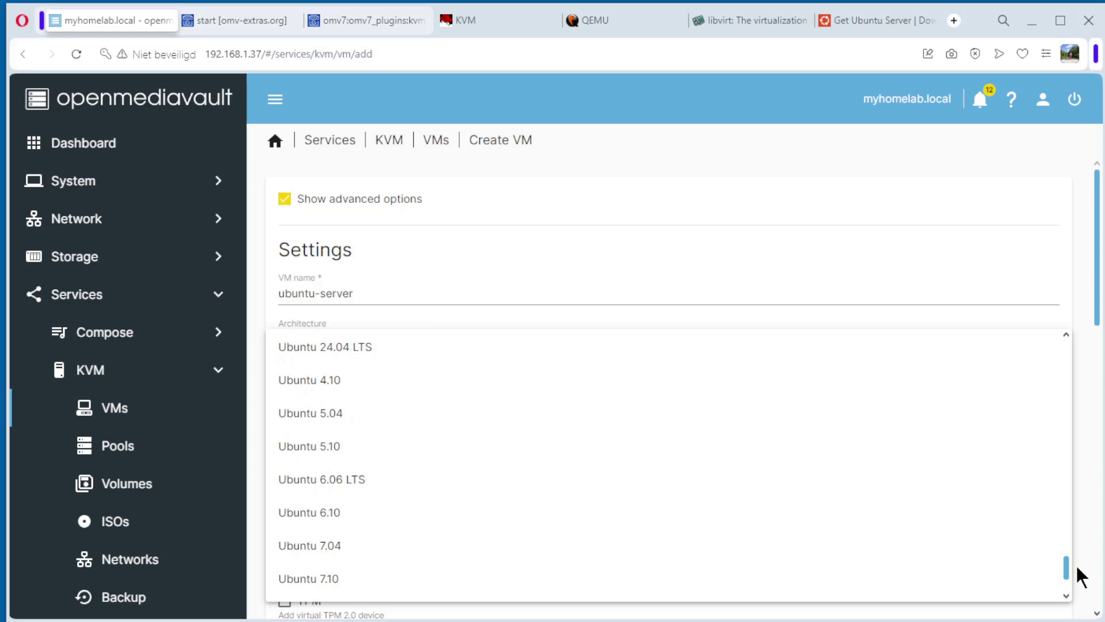
scroll(602, 503, down, 4)
scroll(604, 504, down, 3)
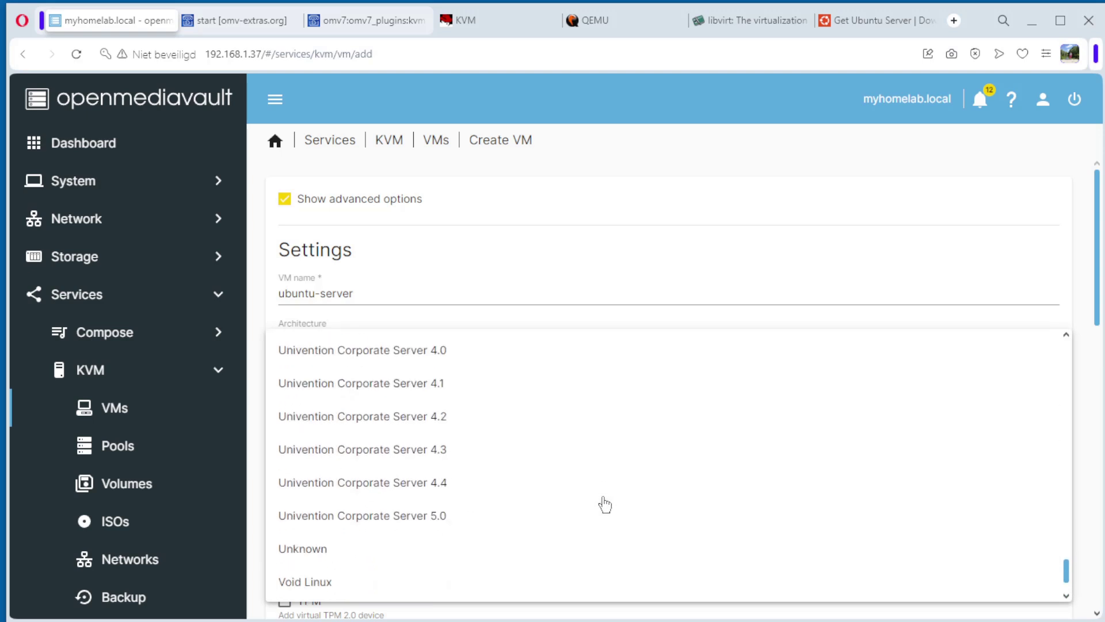
scroll(604, 504, up, 12)
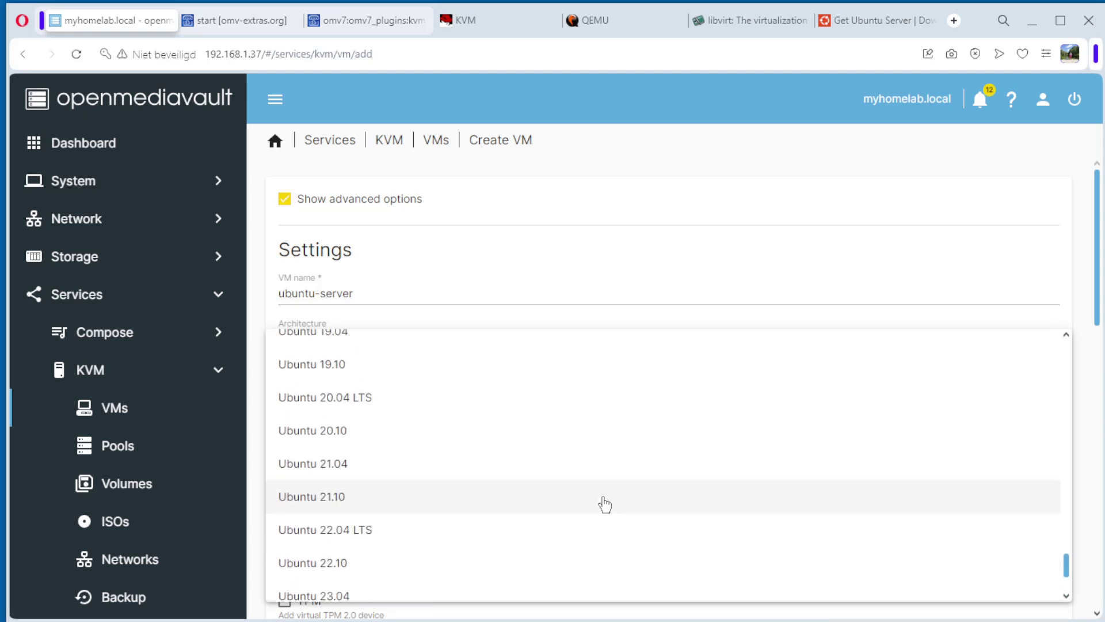
scroll(358, 544, down, 1)
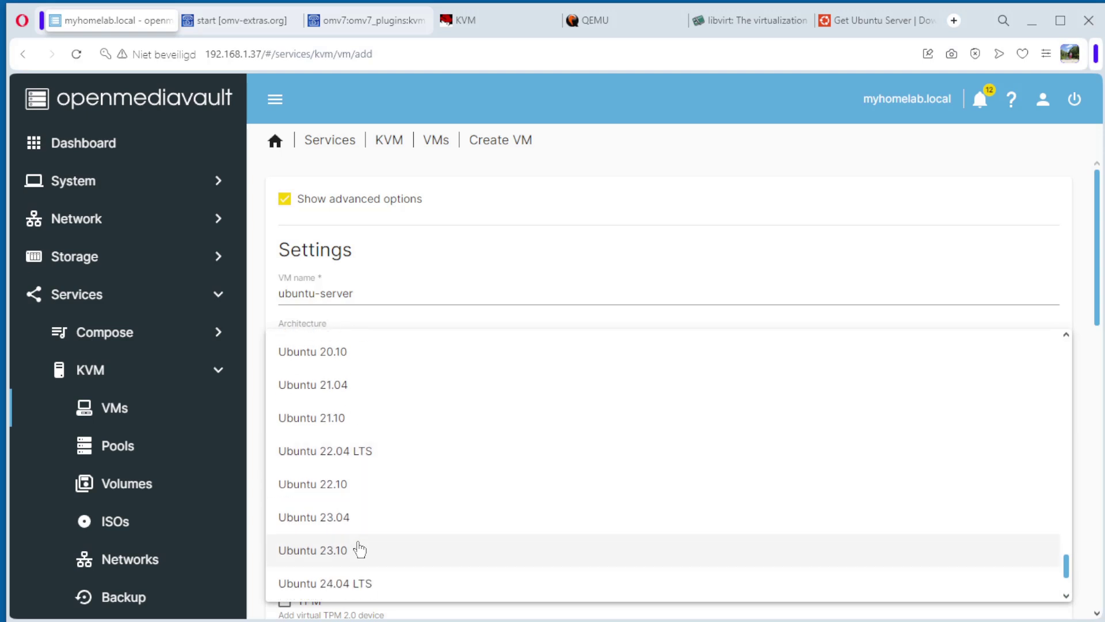
click(361, 585)
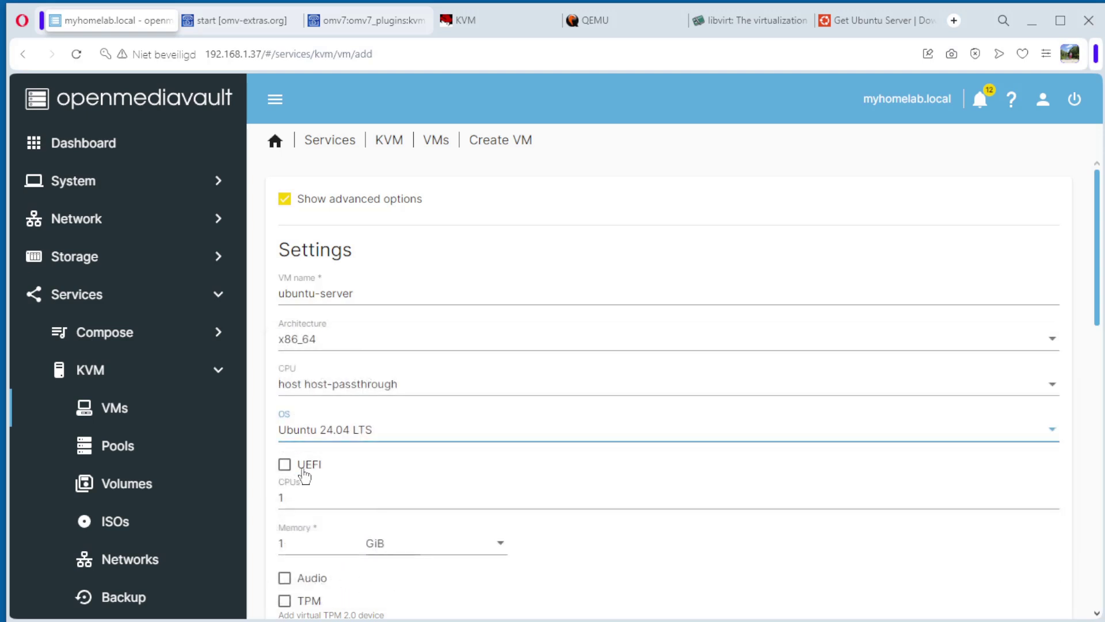
Set the virtual machine's memory to 1500 MiB.
scroll(319, 475, down, 1)
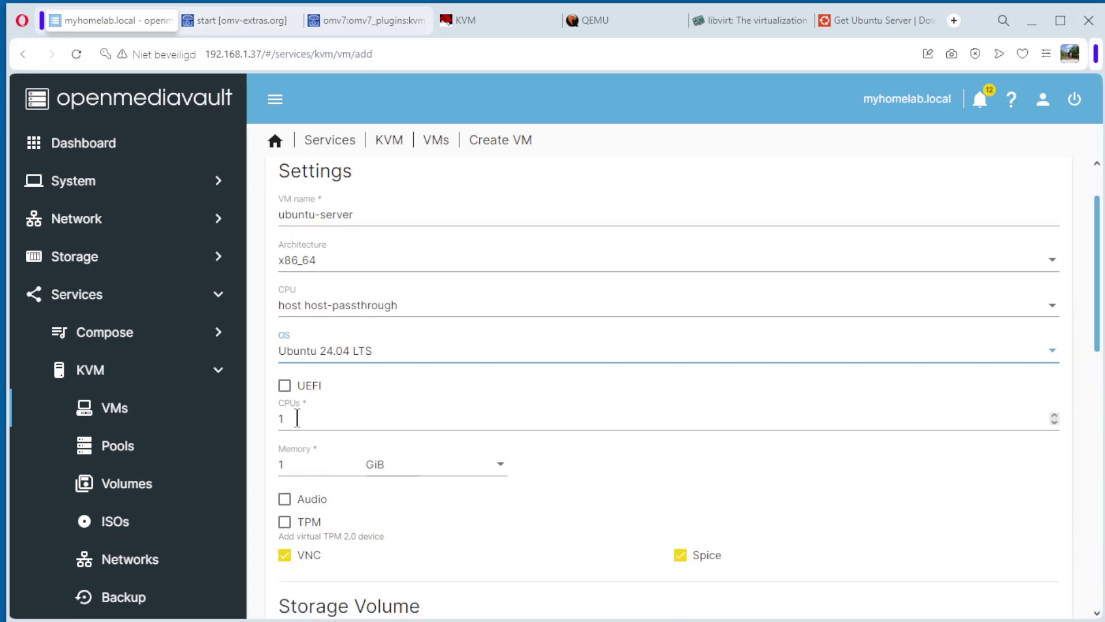
click(297, 464)
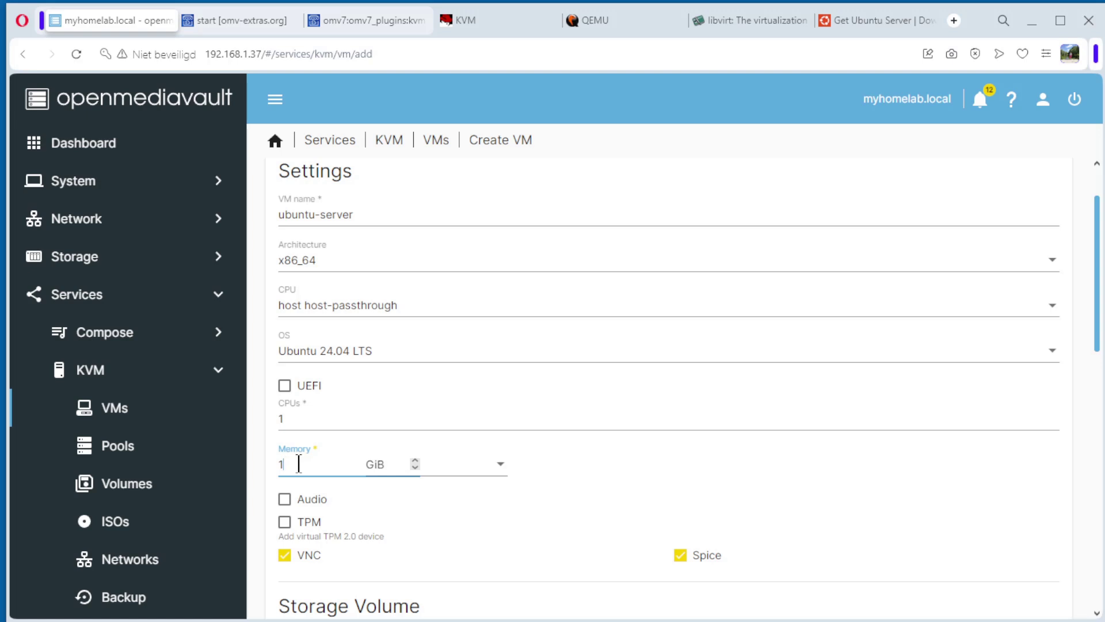
text(1500)
click(377, 465)
click(388, 444)
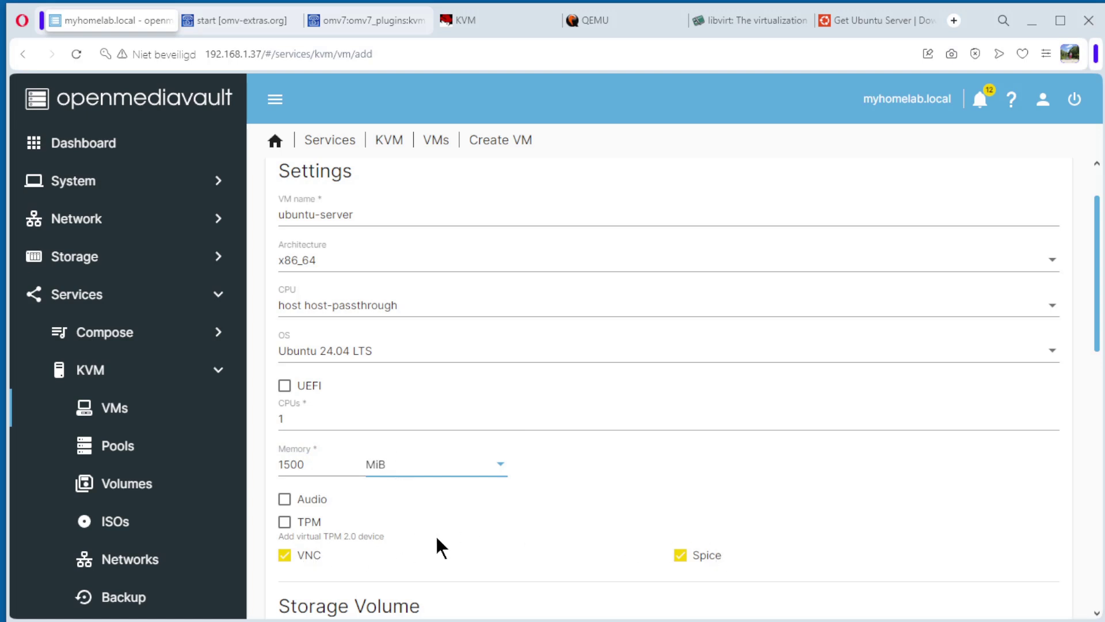
Place the virtual machine's new disk in the kvm_images pool and set its size to 10 gigabytes.
scroll(437, 539, down, 3)
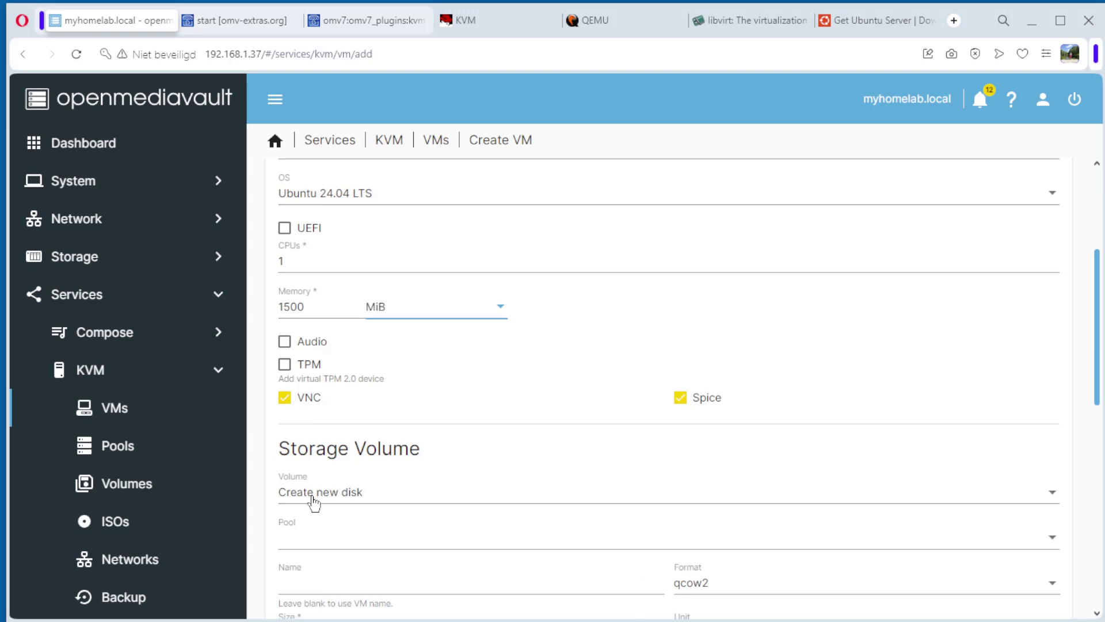
click(318, 538)
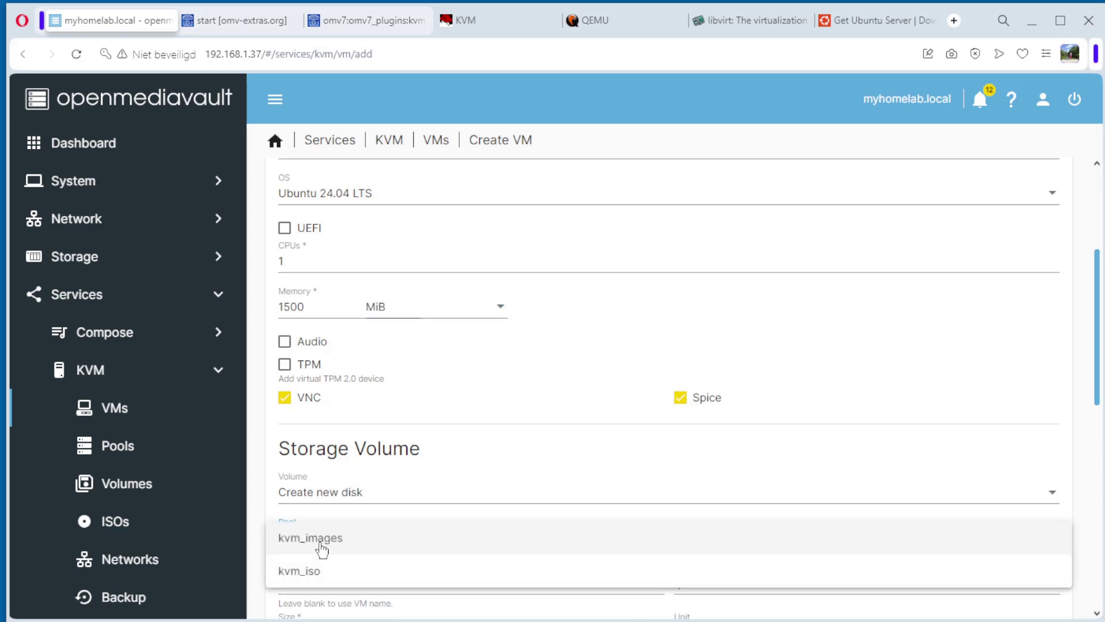
click(321, 546)
scroll(422, 525, down, 3)
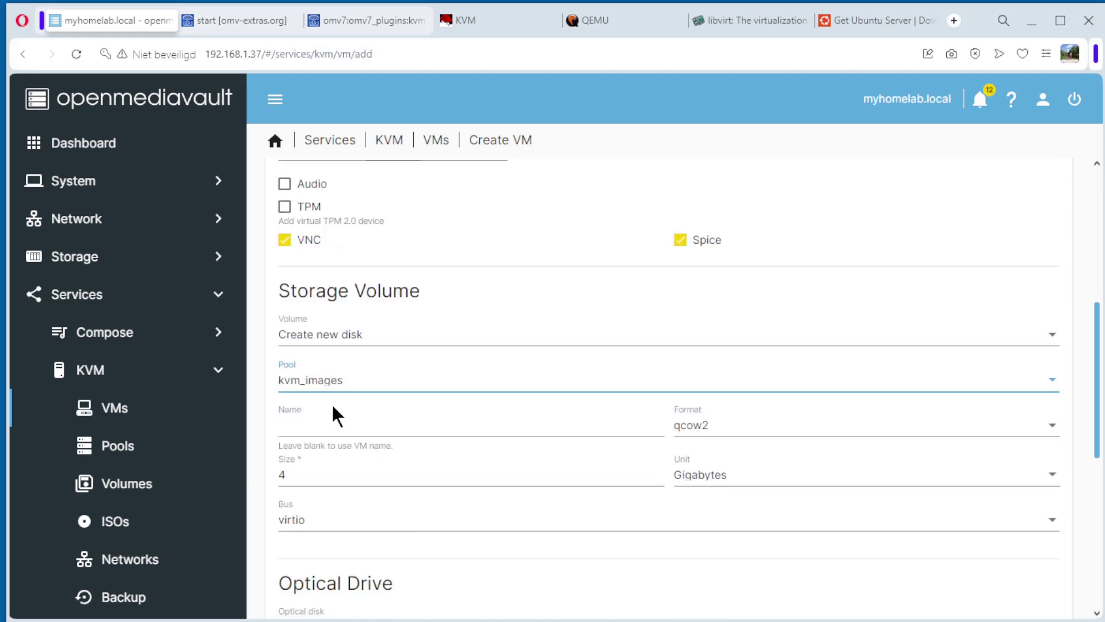
key(BackSpace)
text(10)
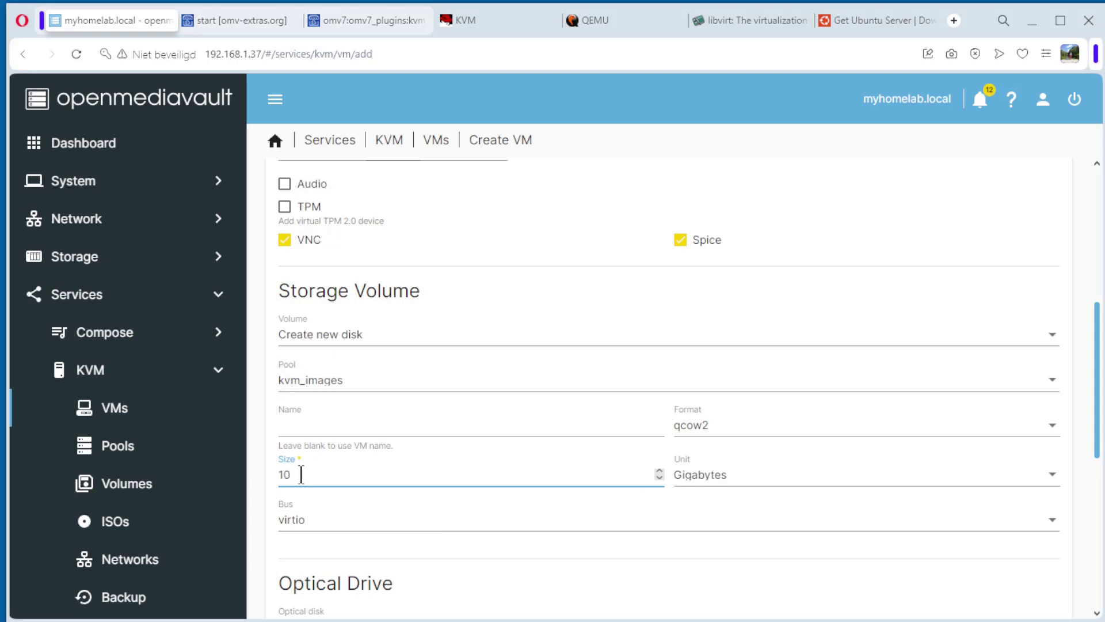
Set the virtual machine's optical disk to the ubuntu-24.04.1-live-server-amd64.iso image in kvm_iso.
scroll(316, 520, down, 3)
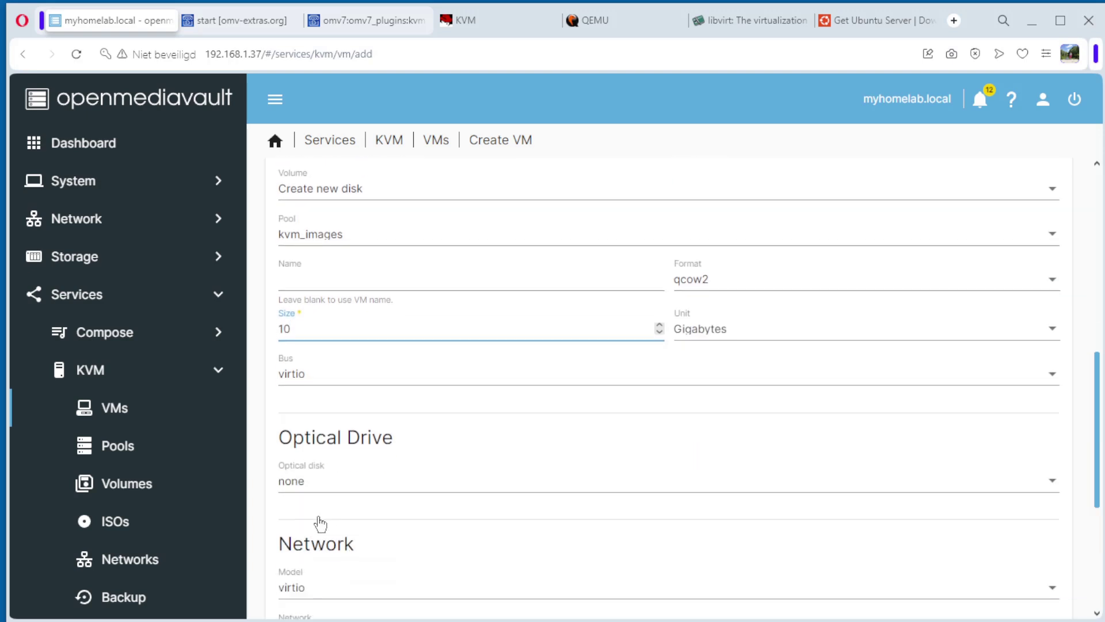
click(321, 479)
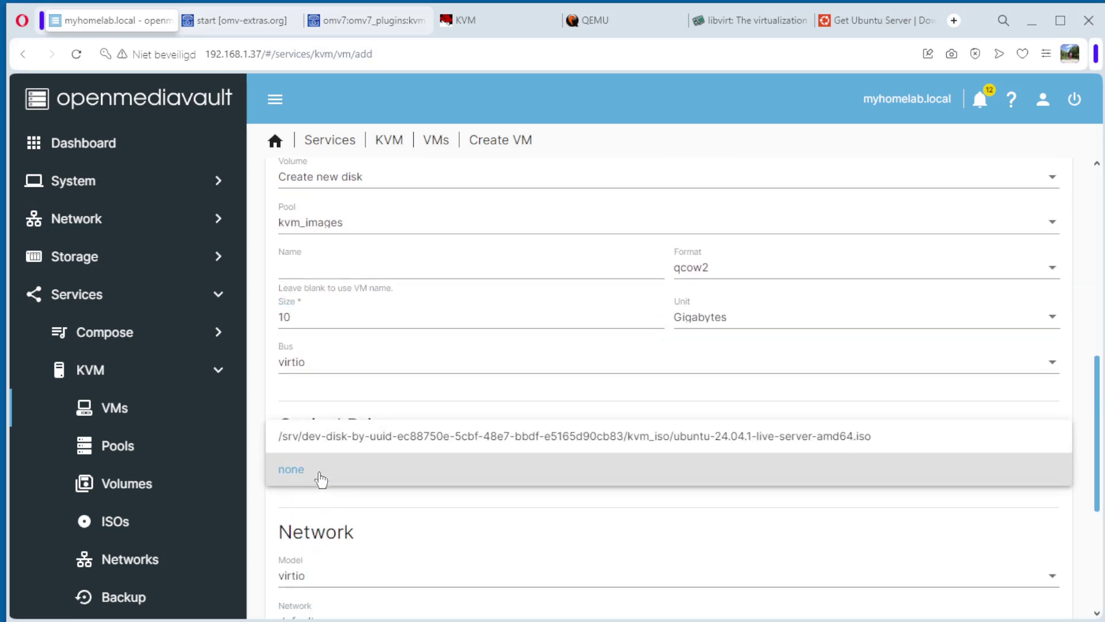
click(673, 440)
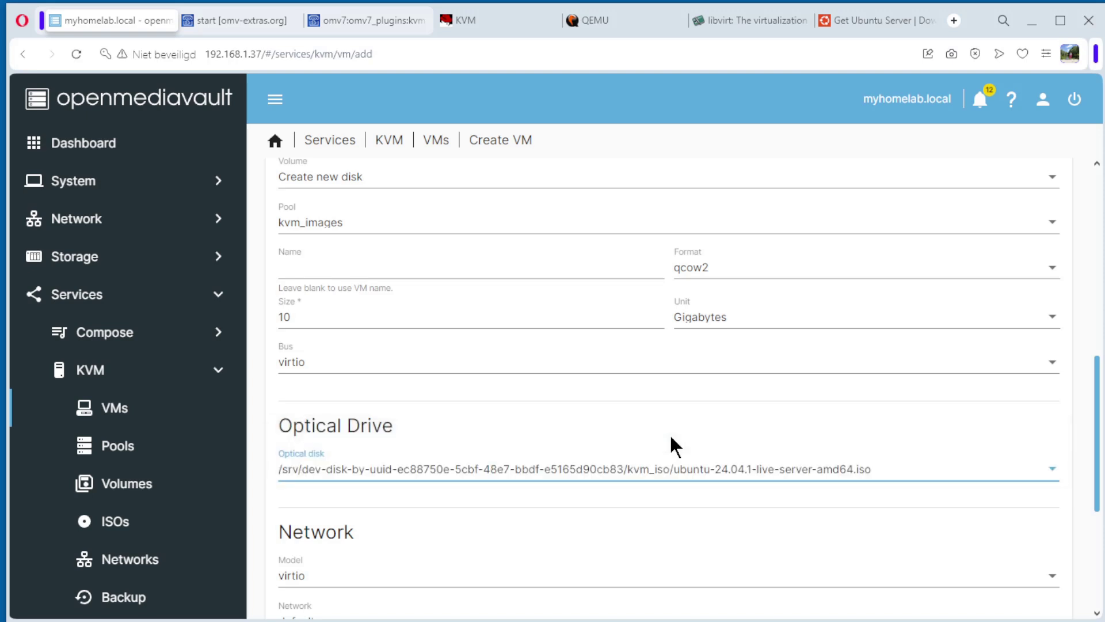
Connect the virtual machine to the Bridge network and save the new machine.
scroll(495, 463, down, 3)
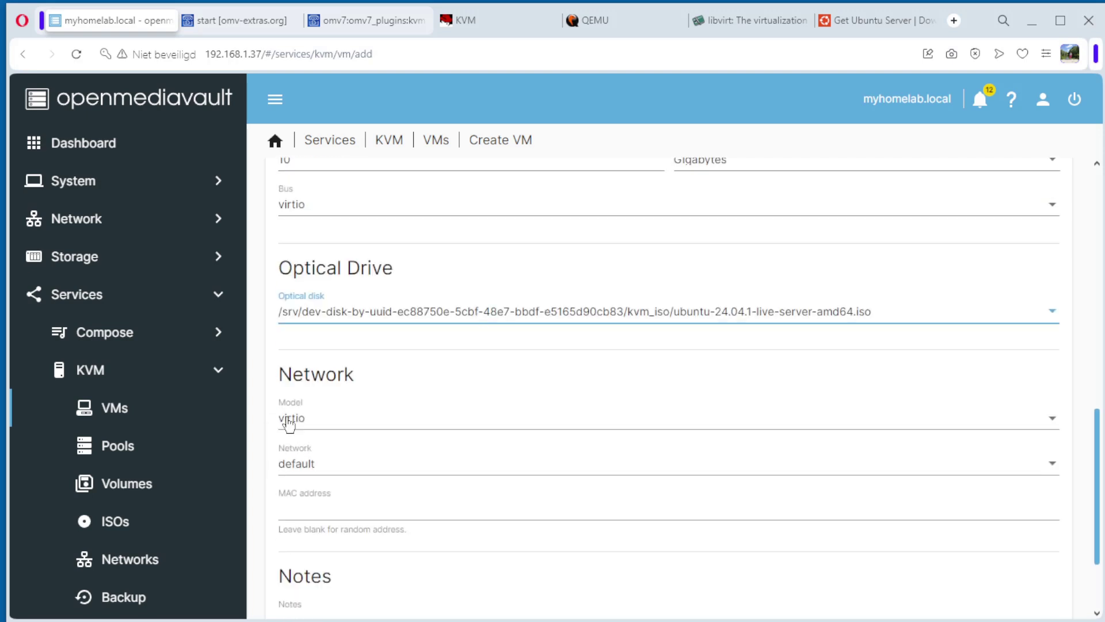
click(295, 465)
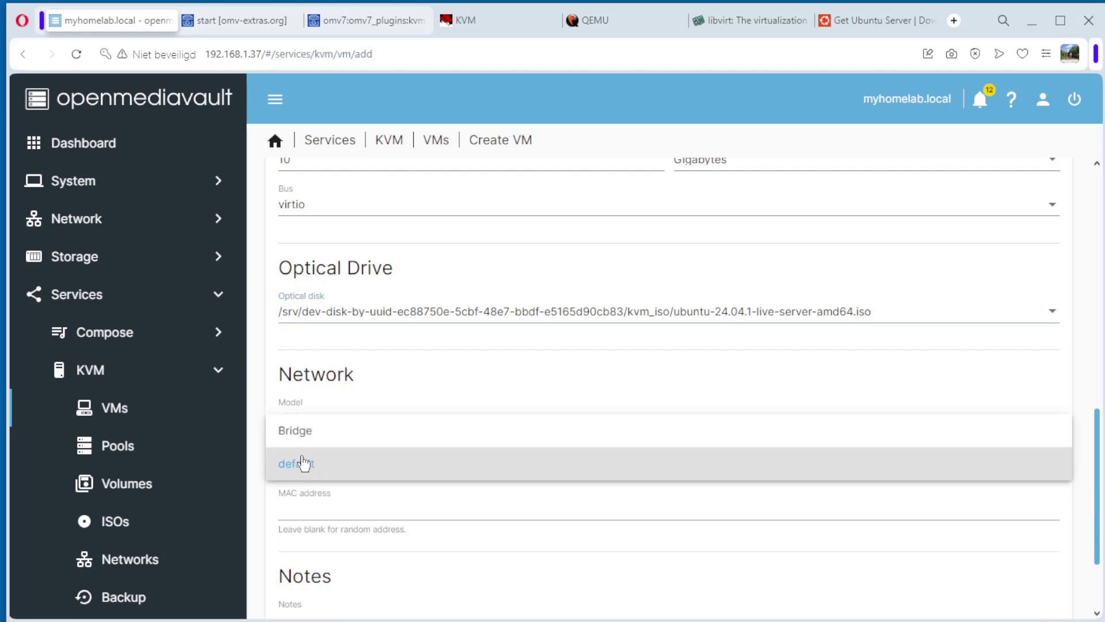
click(297, 429)
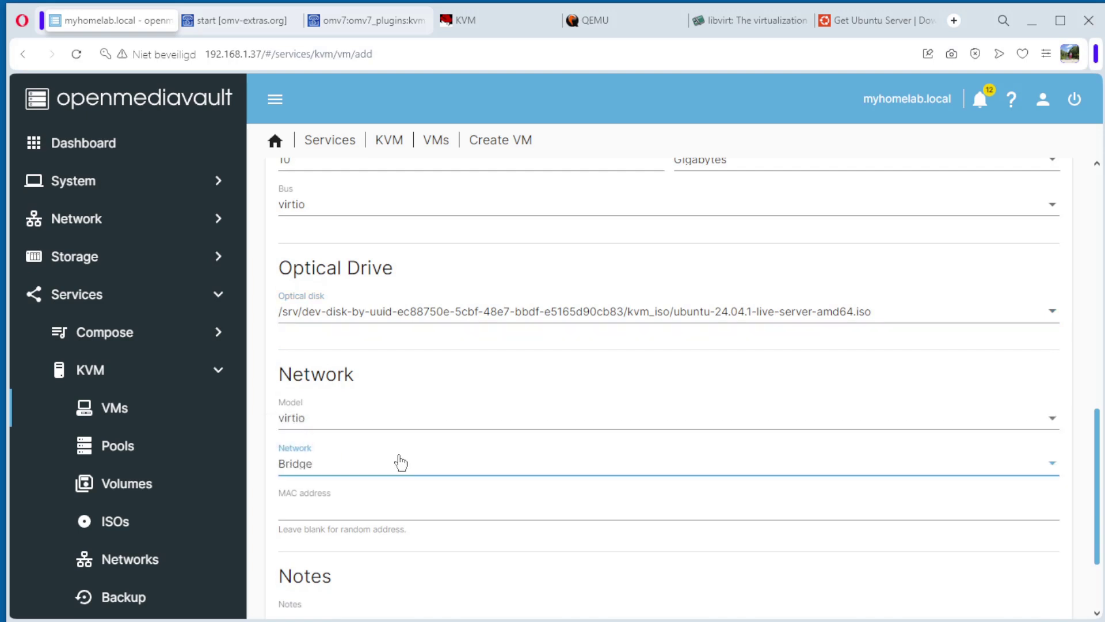
scroll(397, 460, down, 2)
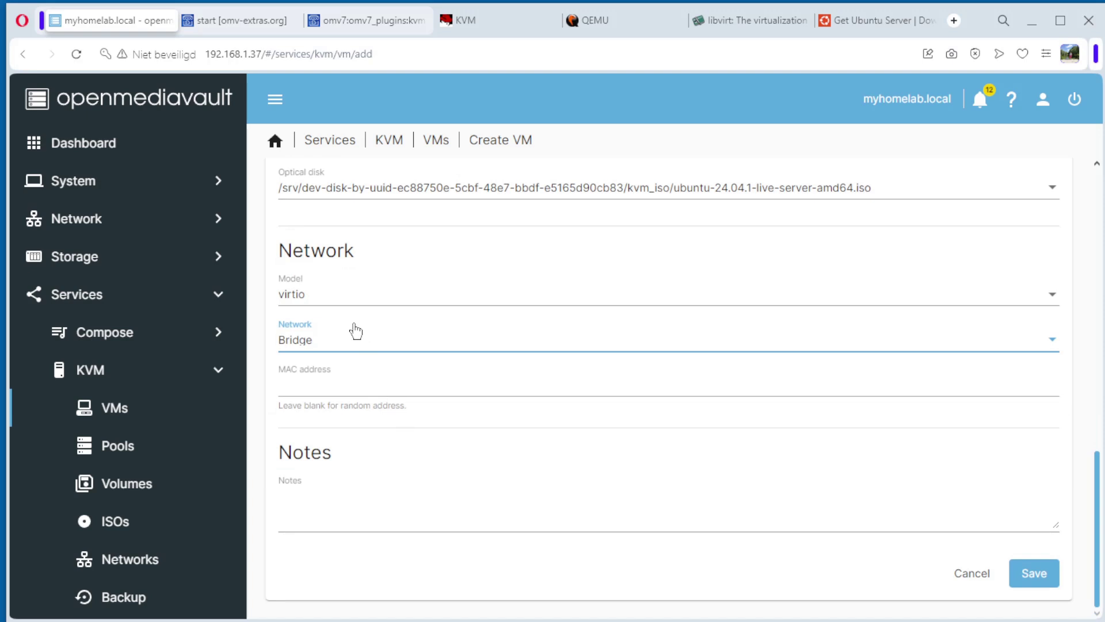
click(1033, 573)
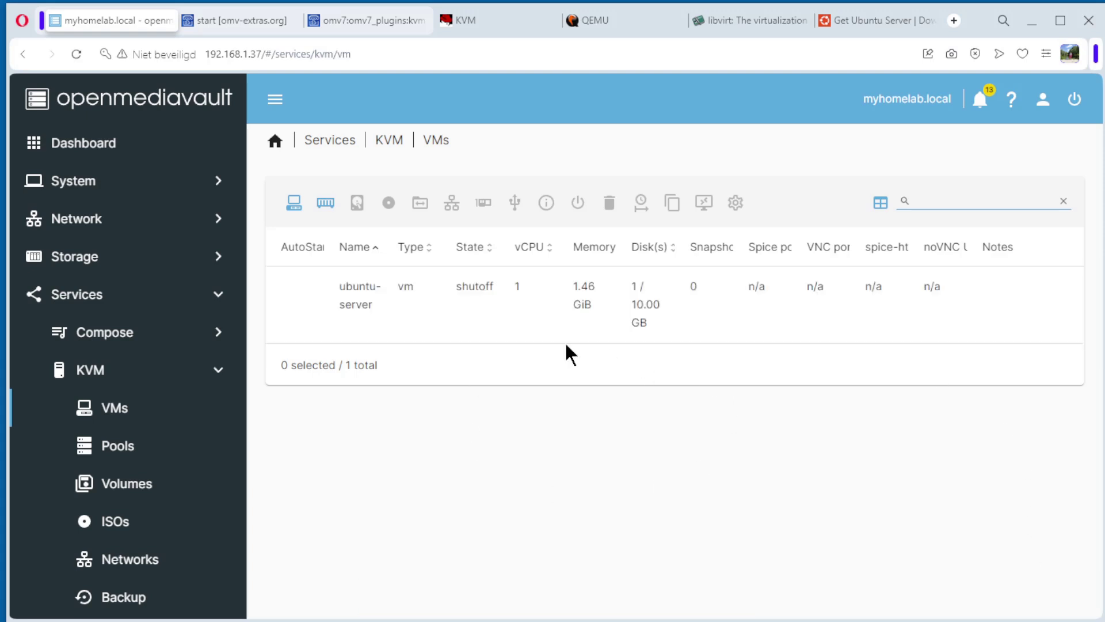
Start the ubuntu-server virtual machine.
click(354, 293)
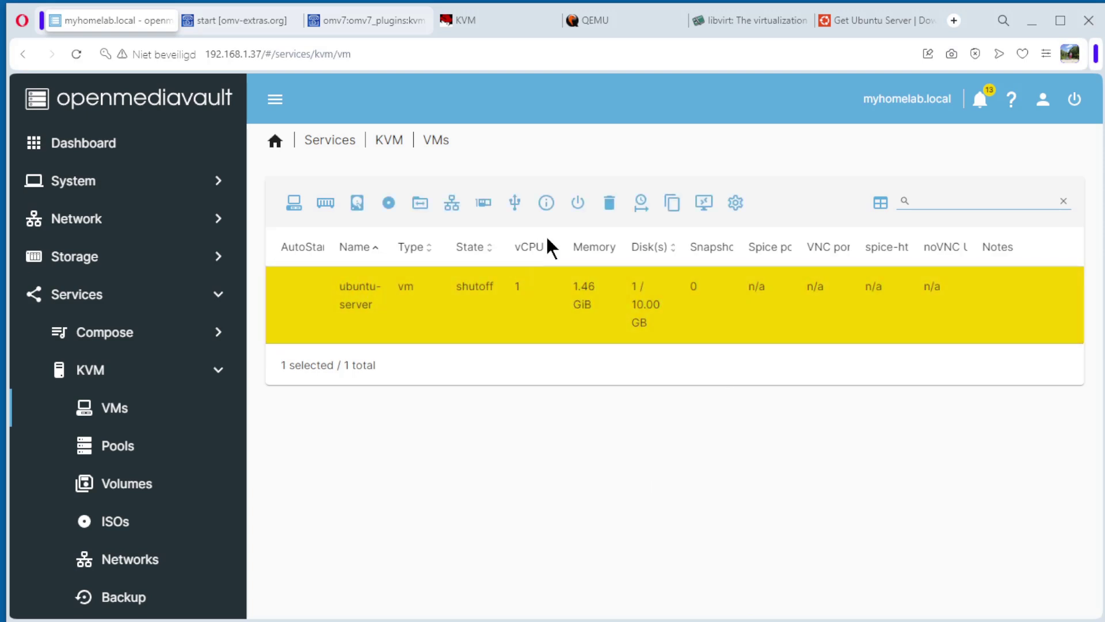
click(577, 208)
click(626, 251)
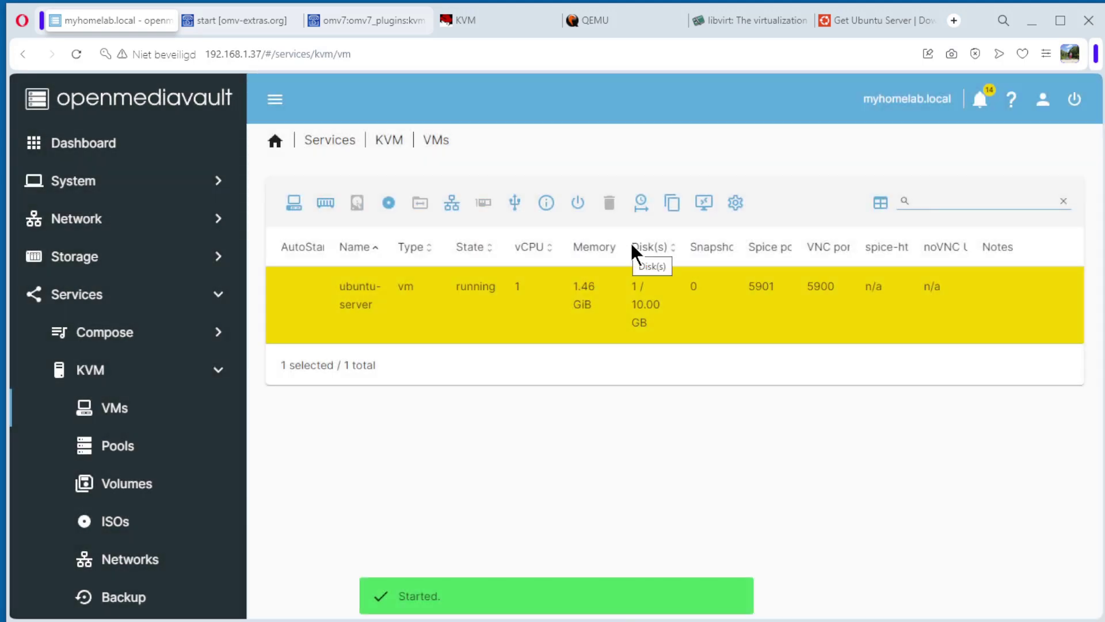
Re-enter the host Spice port and start the VNC and Spice consoles for ubuntu-server, keeping host VNC port 8081.
click(702, 206)
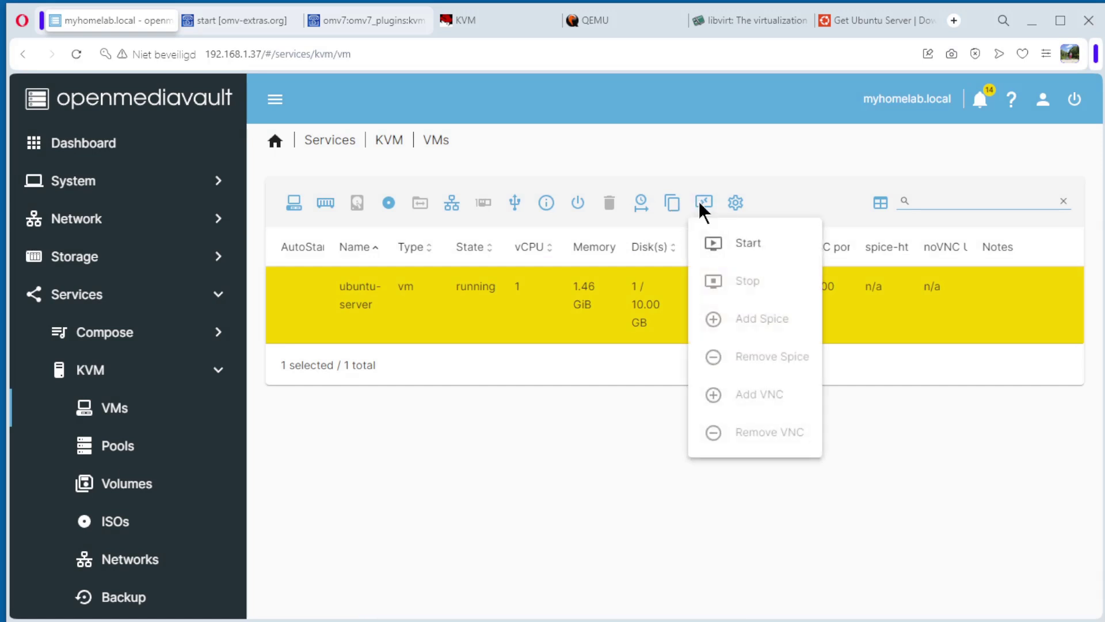
click(751, 245)
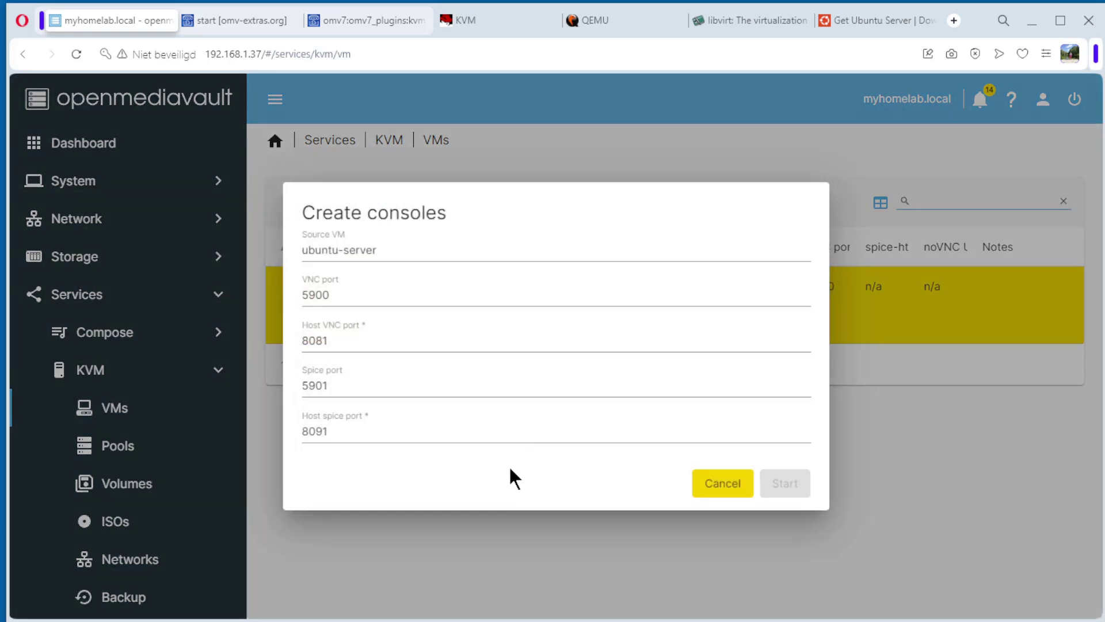
click(354, 433)
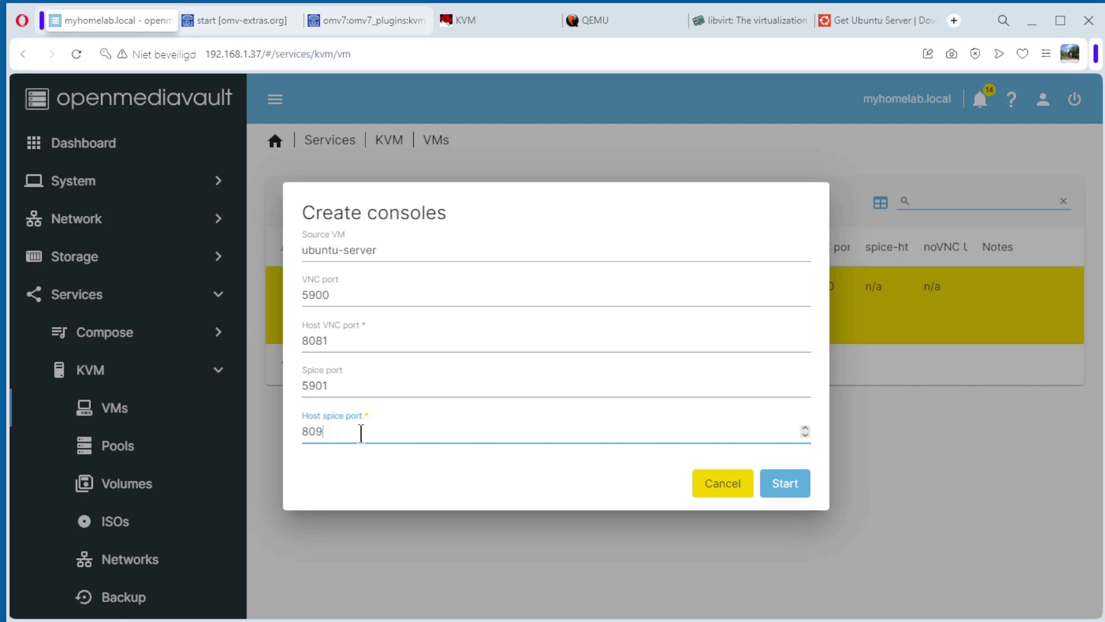
click(802, 488)
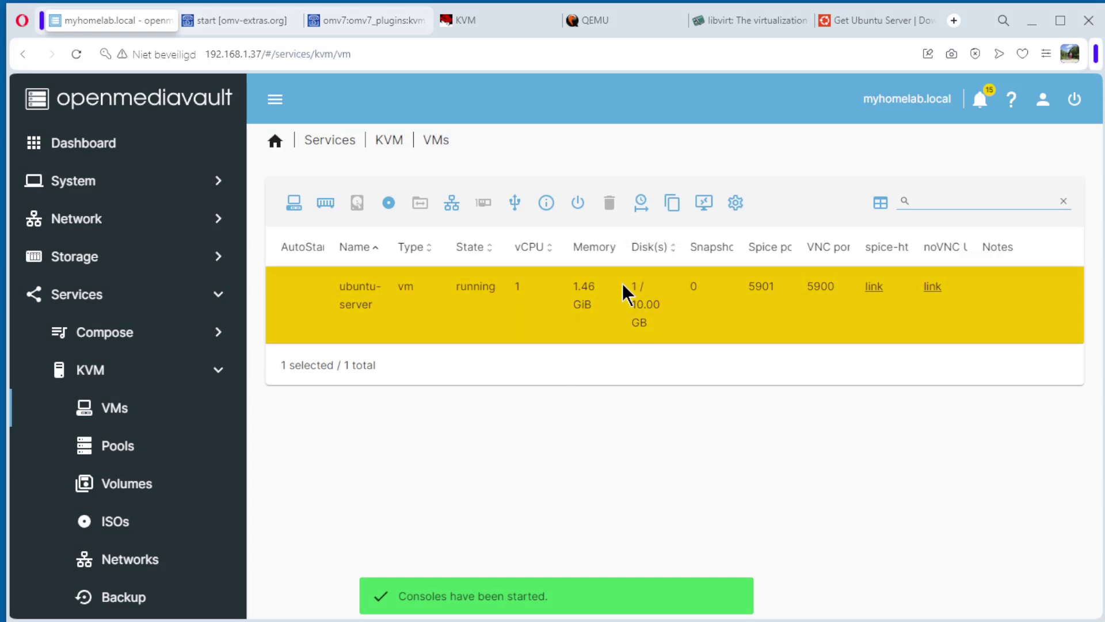
Open the noVNC console of ubuntu-server and boot the Try or Install Ubuntu Server entry.
click(928, 294)
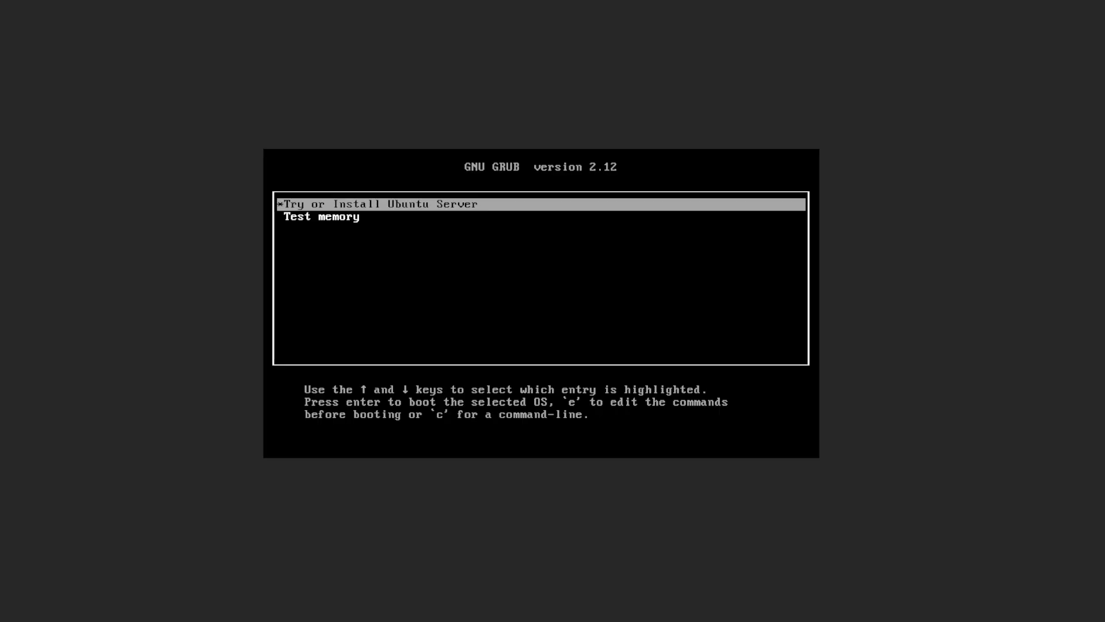
key(Return)
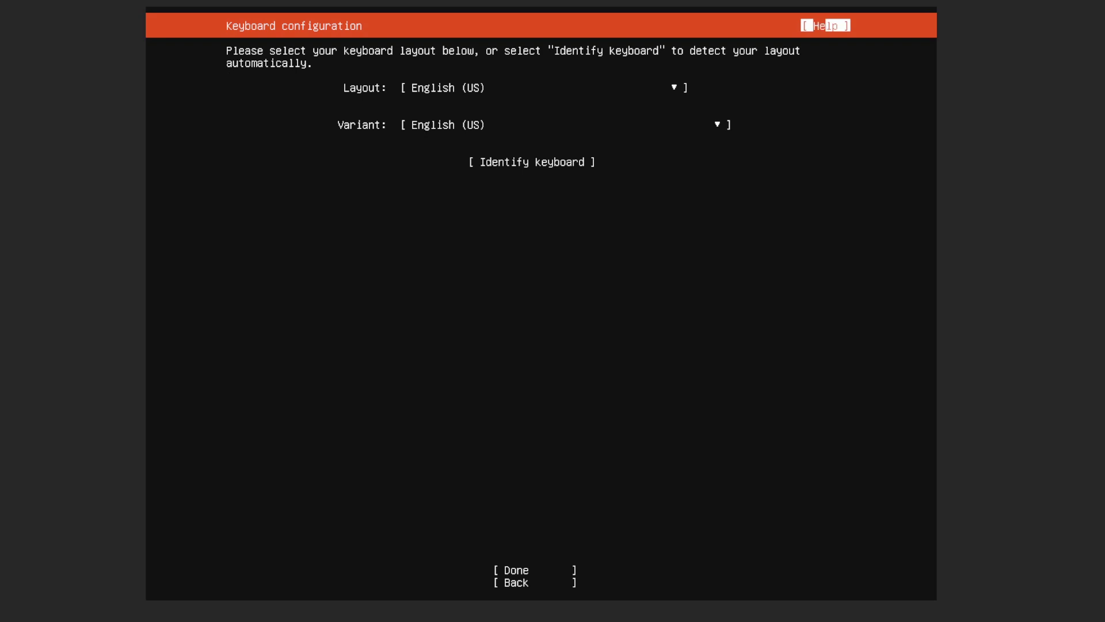
Accept the English (US) keyboard layout and variant, and choose Ubuntu Server as the installation base.
key(Tab)
key(Tab)
key(Tab)
key(Tab)
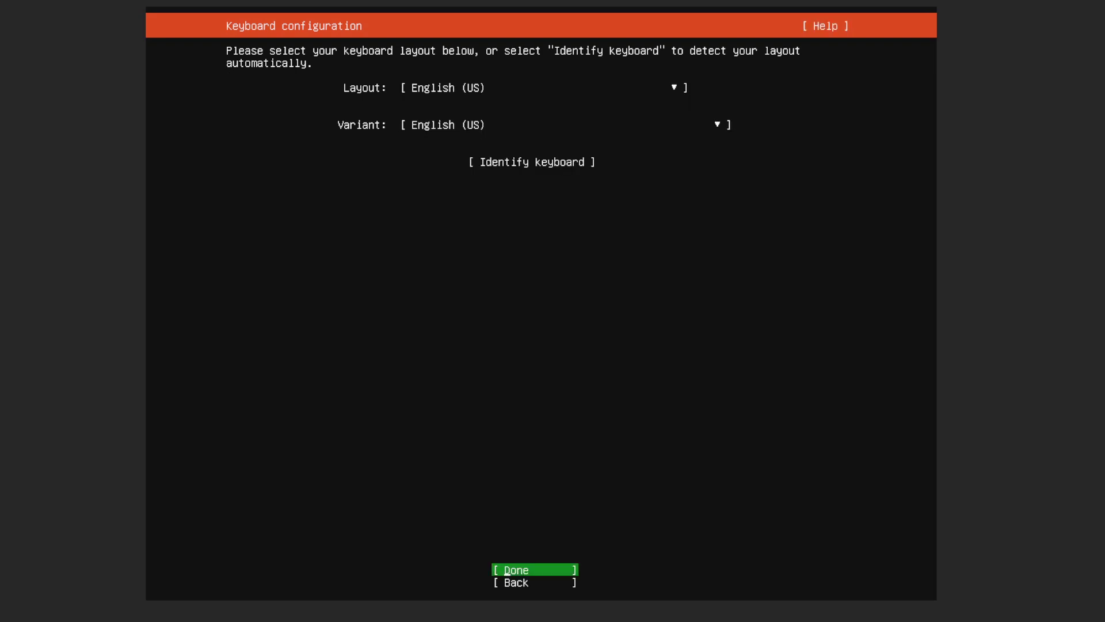
key(Return)
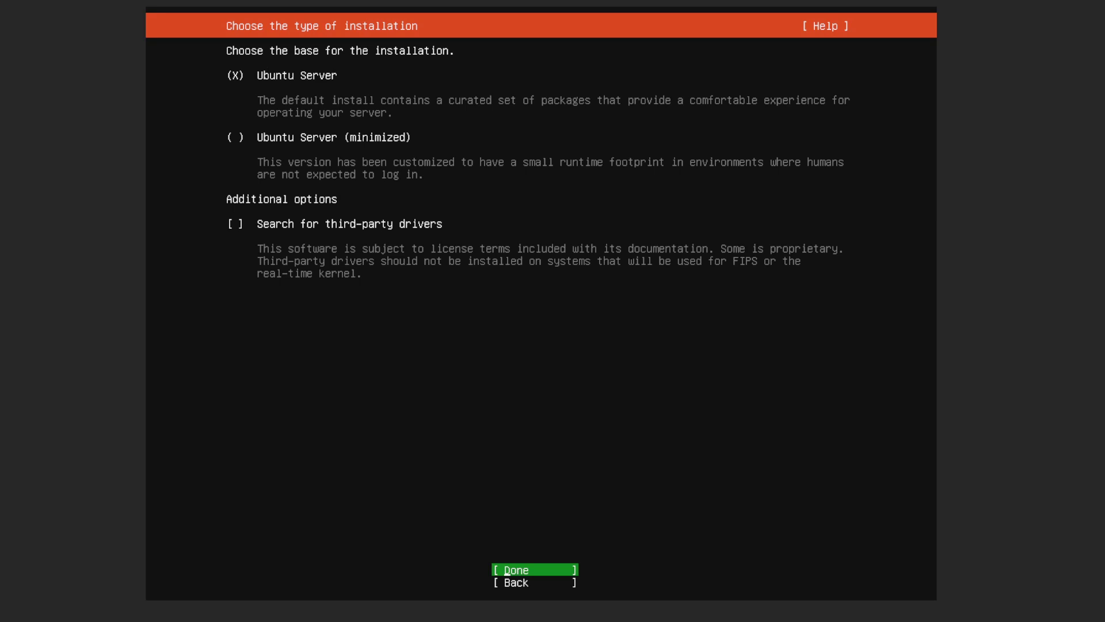
key(Return)
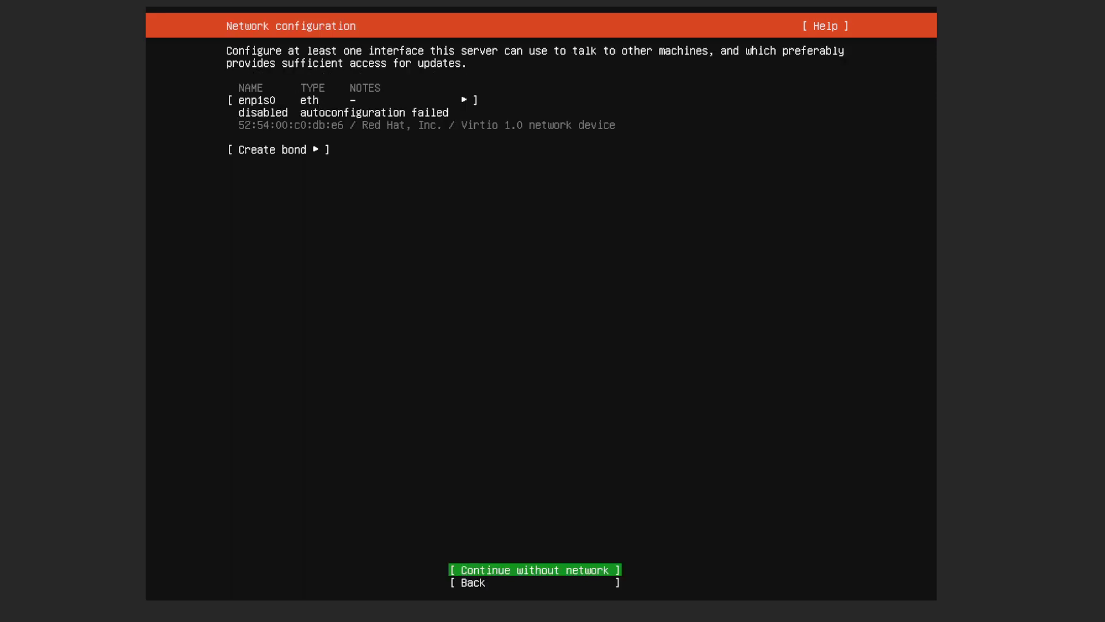
Continue the installer without network, leaving the proxy address blank and keeping the default Ubuntu archive mirror.
key(Return)
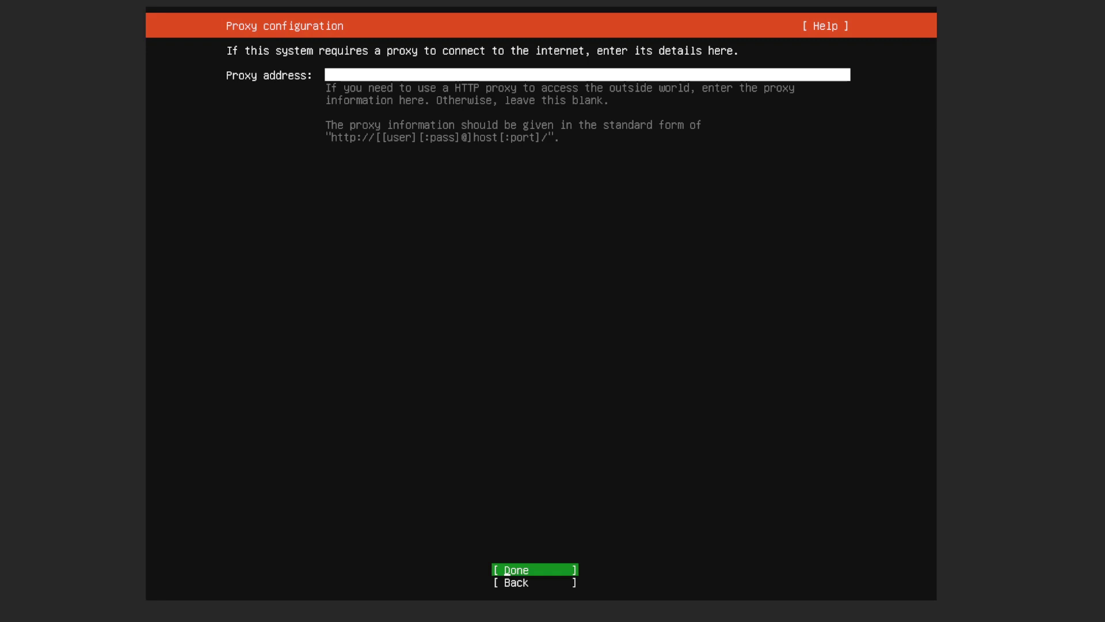
key(Return)
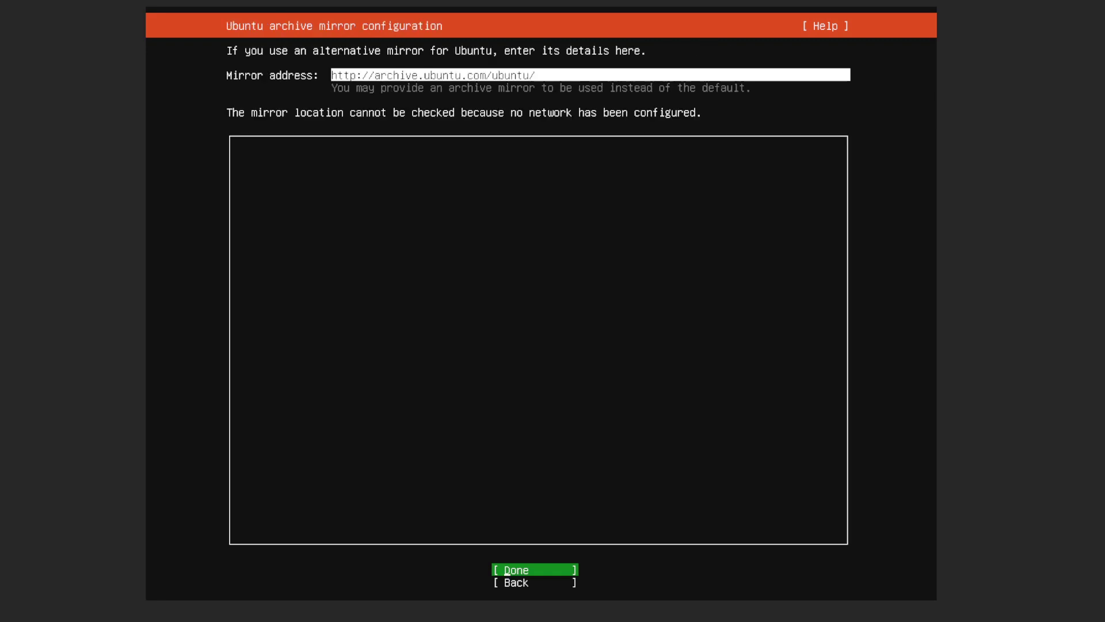
key(Return)
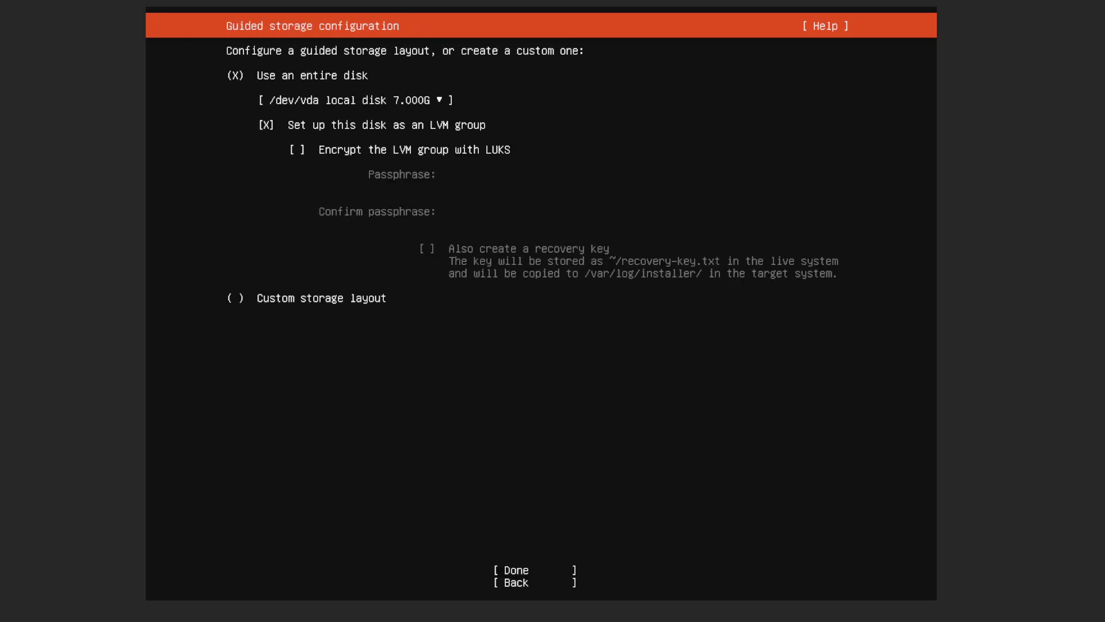
Configure guided storage to use the entire /dev/vda disk without setting it up as an LVM group.
click(356, 100)
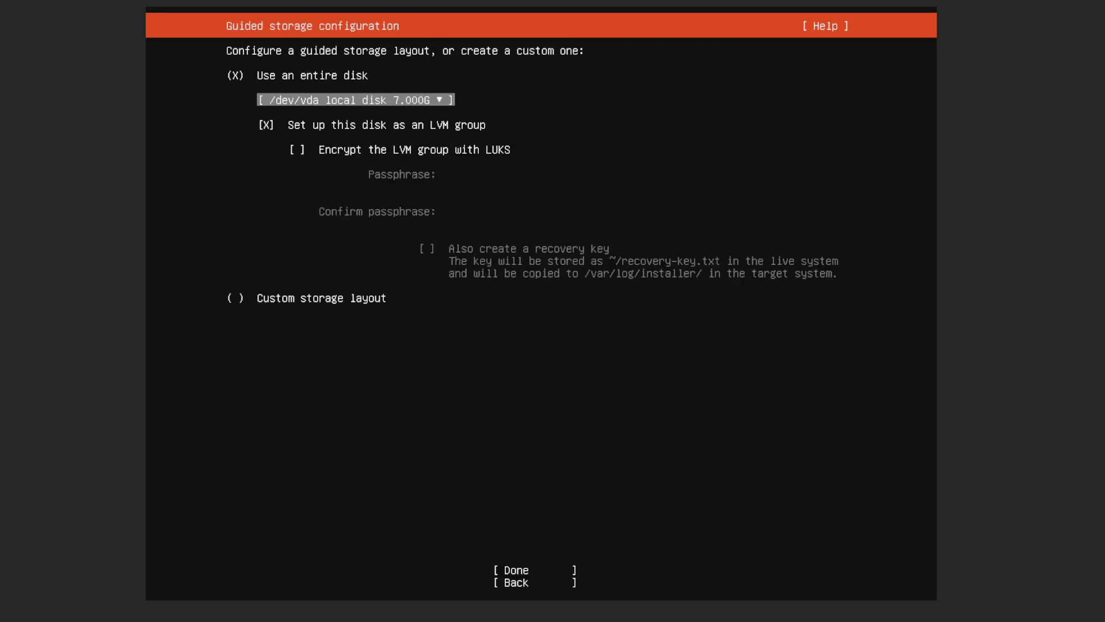
click(266, 125)
key(space)
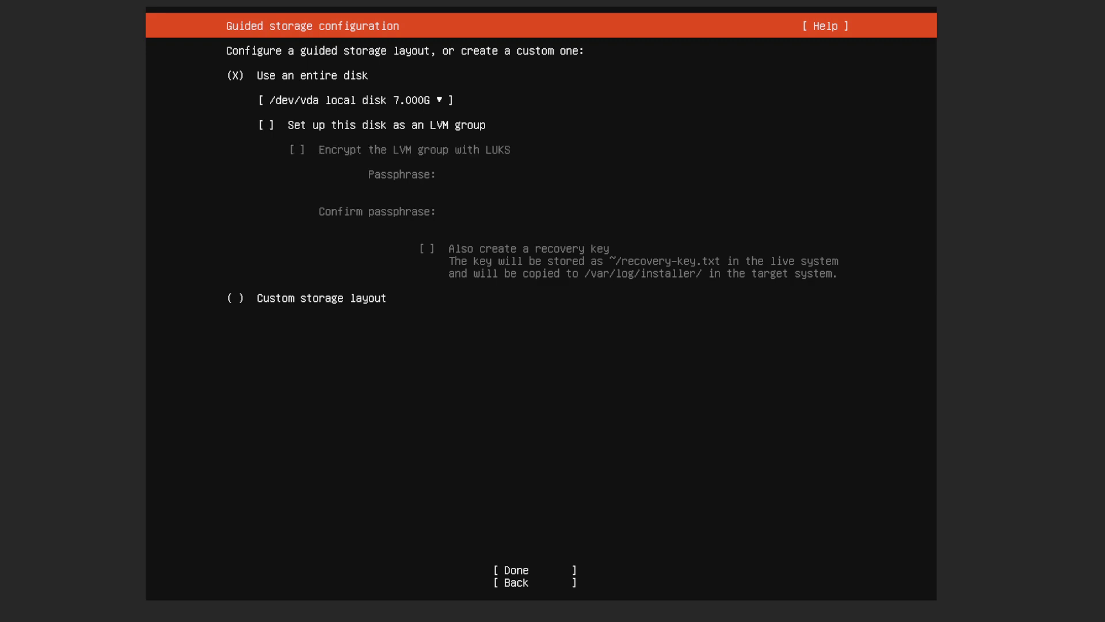
click(516, 569)
key(Return)
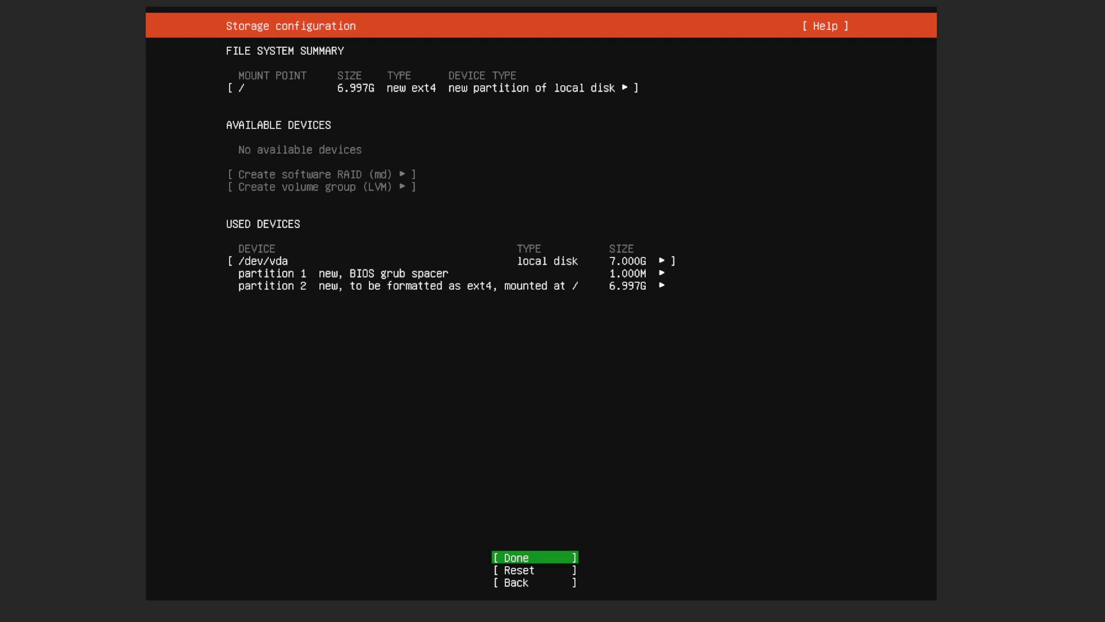
Accept the storage layout and confirm the destructive action to begin the installation.
key(Return)
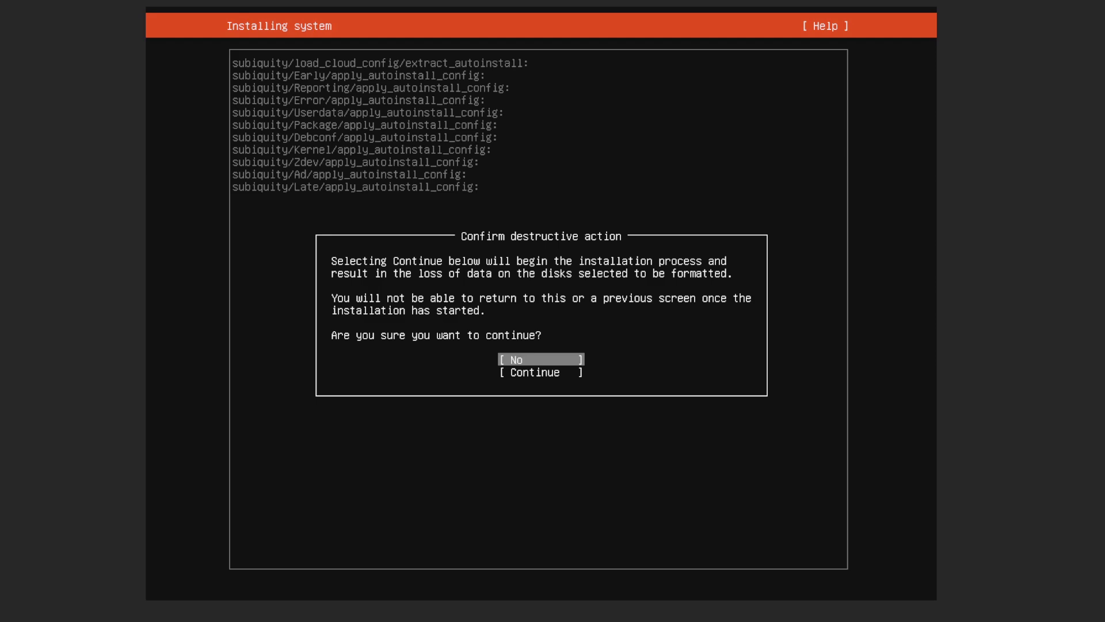
key(Down)
key(Return)
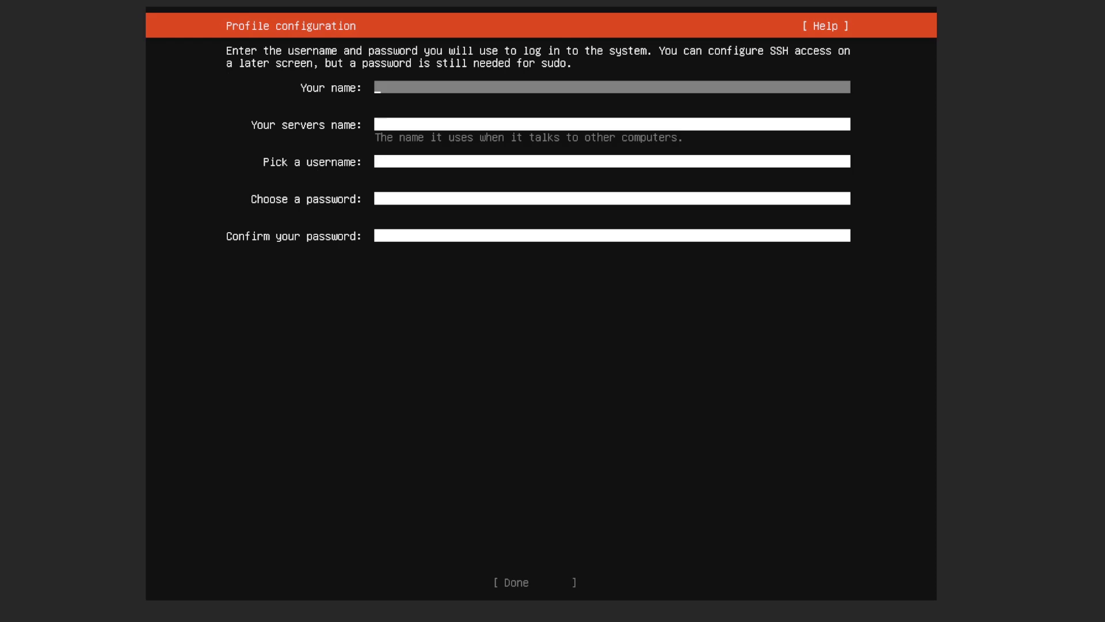
Fill in the profile with MyHomeLab as your name, ubuntu as the server name, and the account username.
text(My)
text(Hom)
text(r)
text(Lab)
key(Tab)
text(ubuntu)
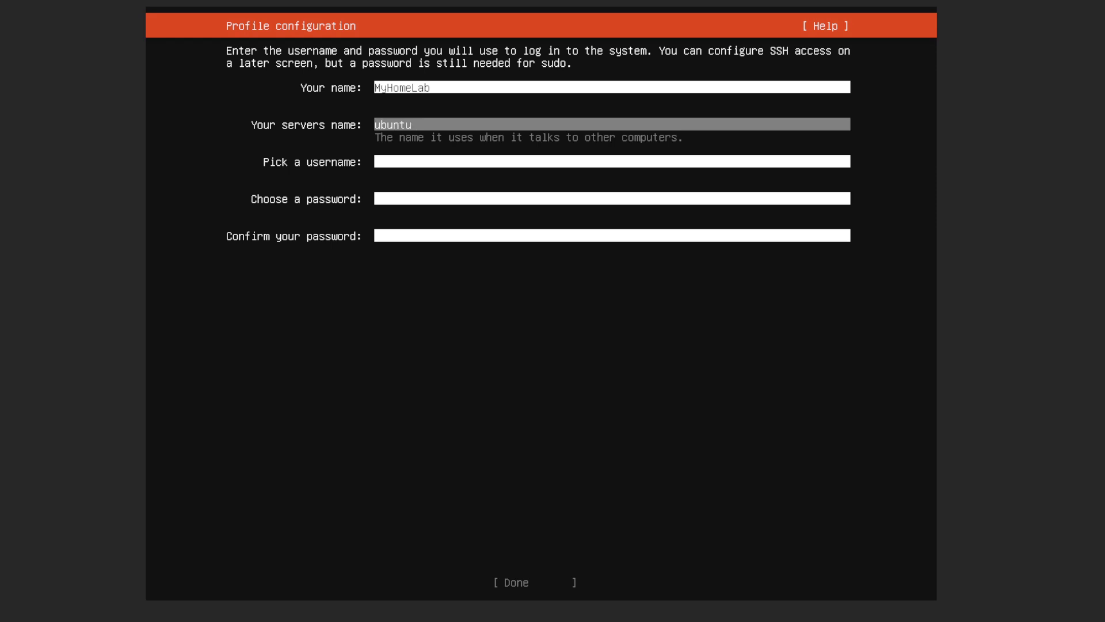
key(Tab)
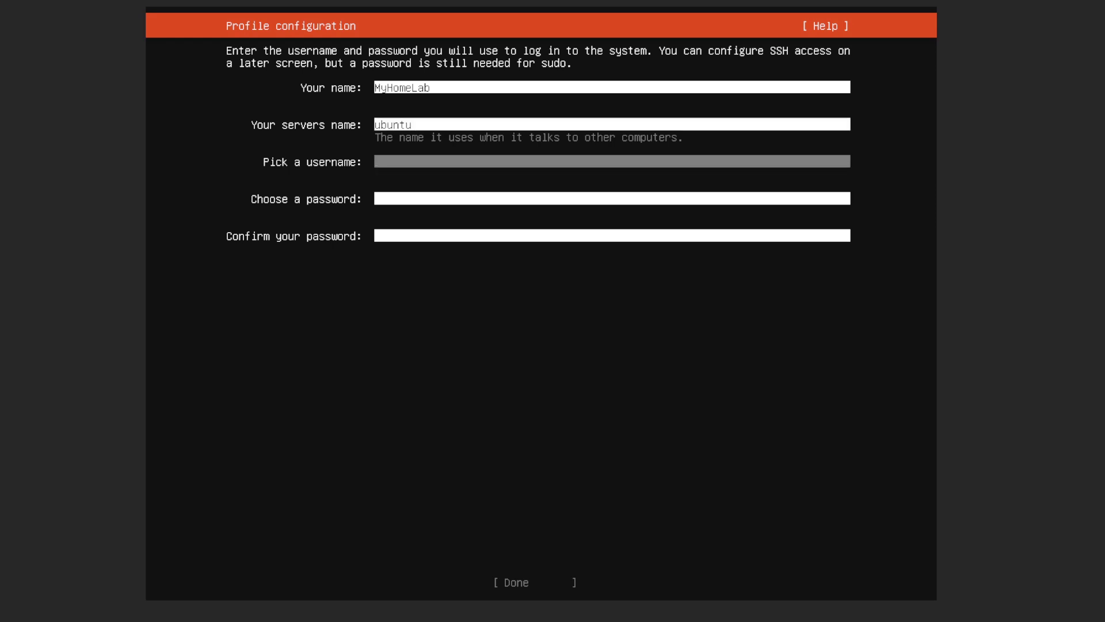
text(willy)
key(Tab)
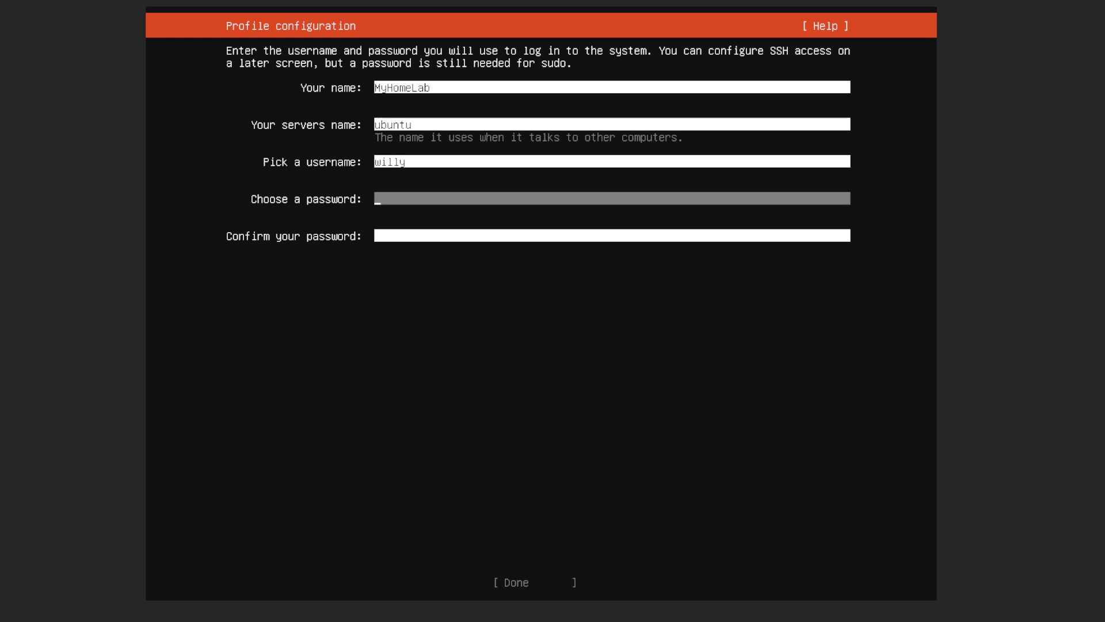
Enter and confirm the account password, submit the profile and continue to the SSH configuration.
text(*************)
key(Tab)
text(*************)
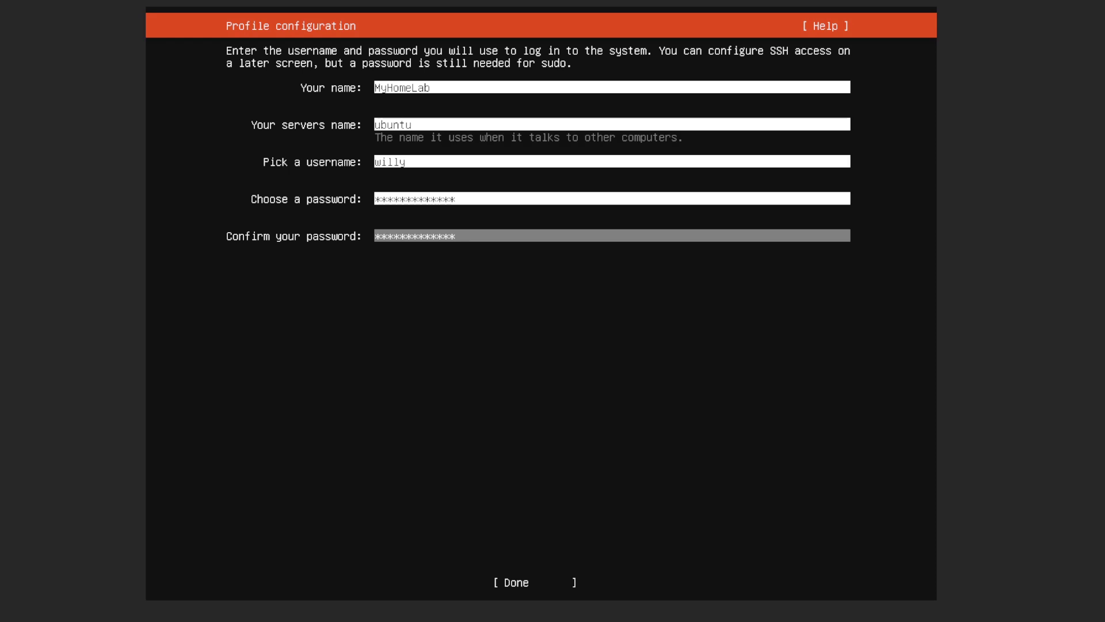
key(Tab)
key(Return)
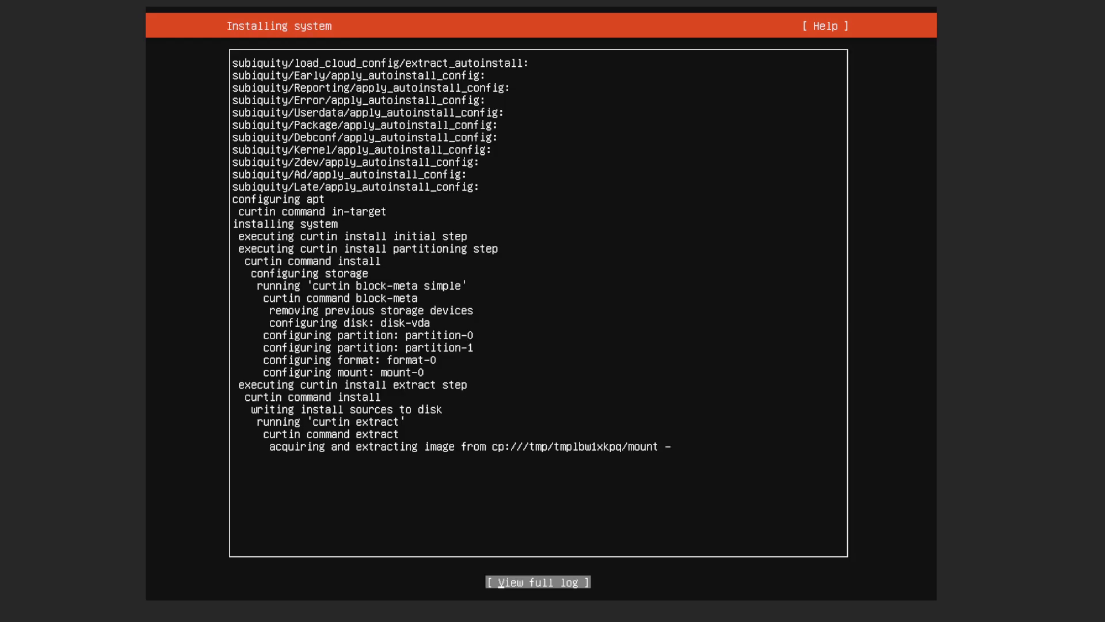
key(Return)
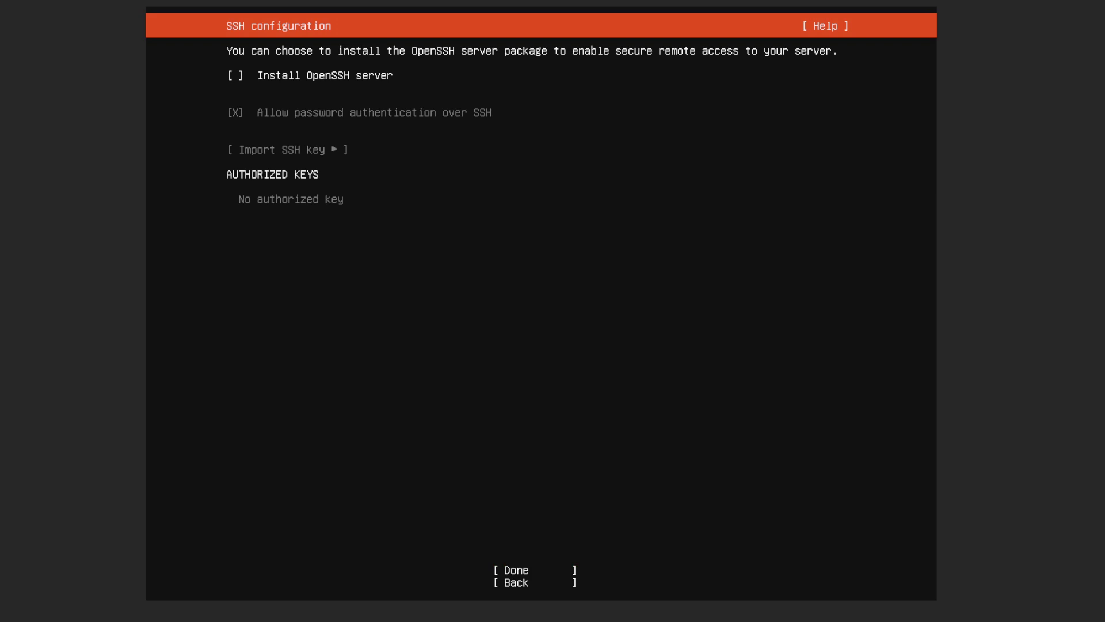
Enable installation of the OpenSSH server and let the installer finish.
key(space)
key(Tab)
key(Tab)
key(Return)
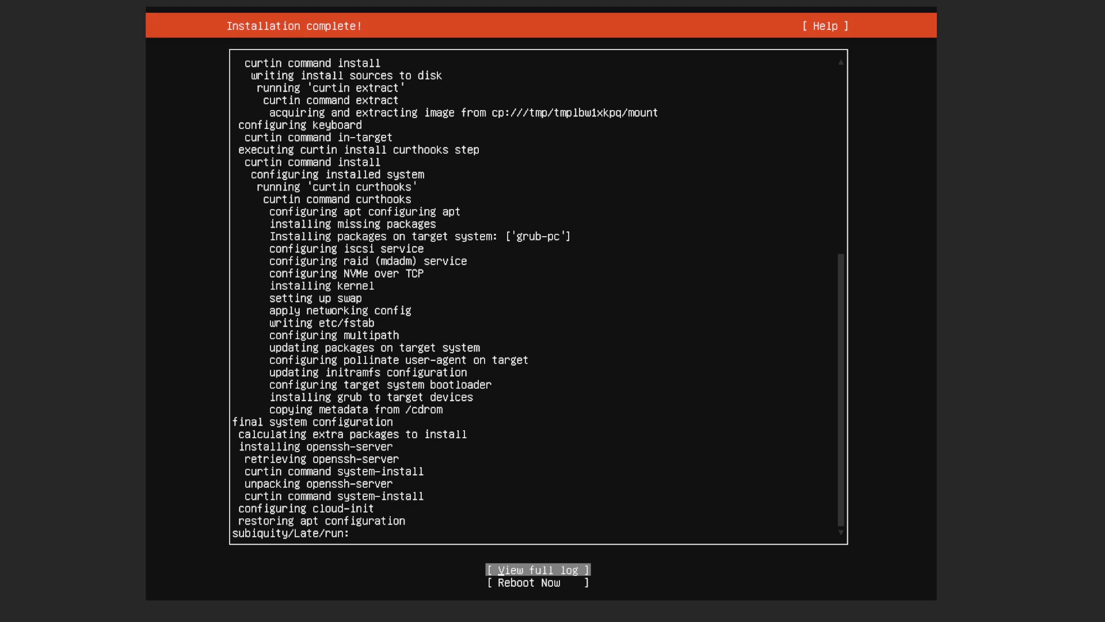
Reboot into the installed Ubuntu system and log in with the account username and password.
key(Return)
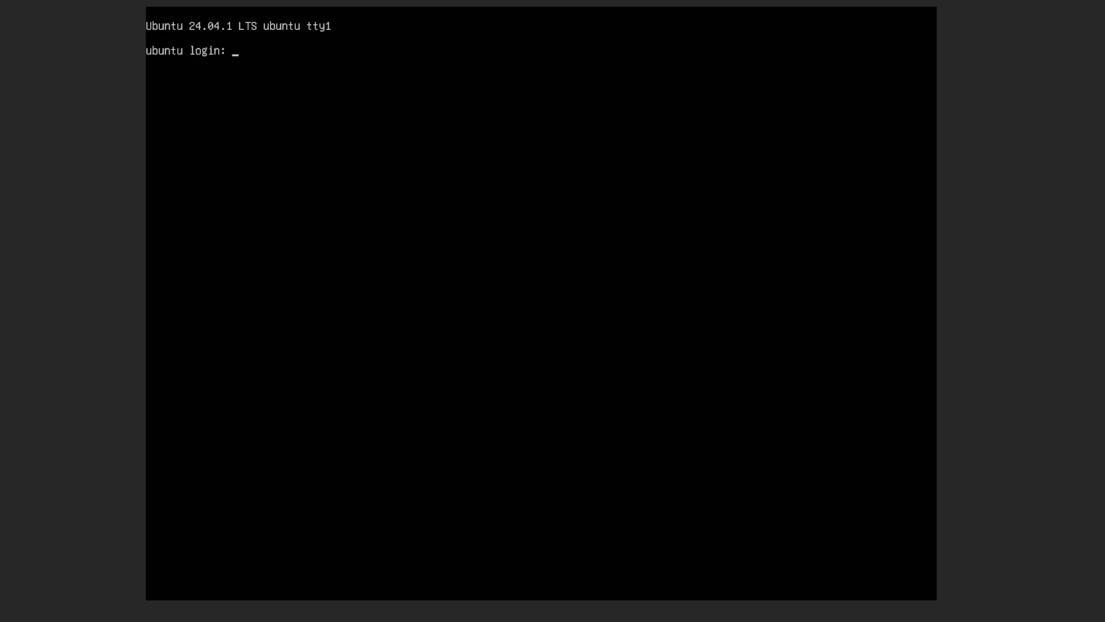
text(willy)
key(Return)
key(Return)
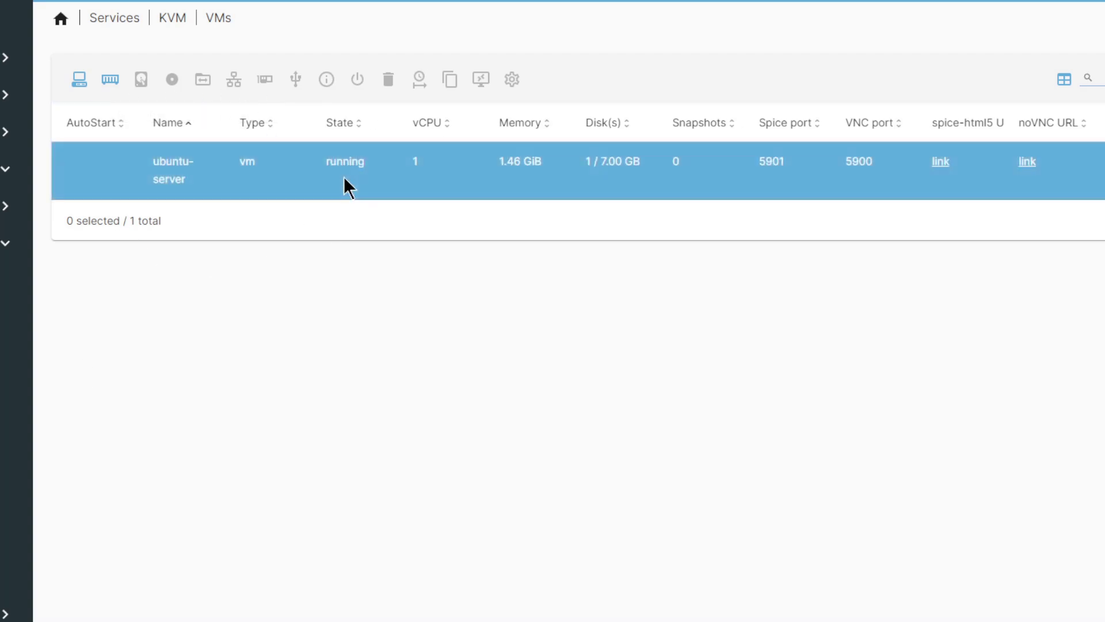
Switch back to openmediavault and view the KVM volumes list.
click(12, 354)
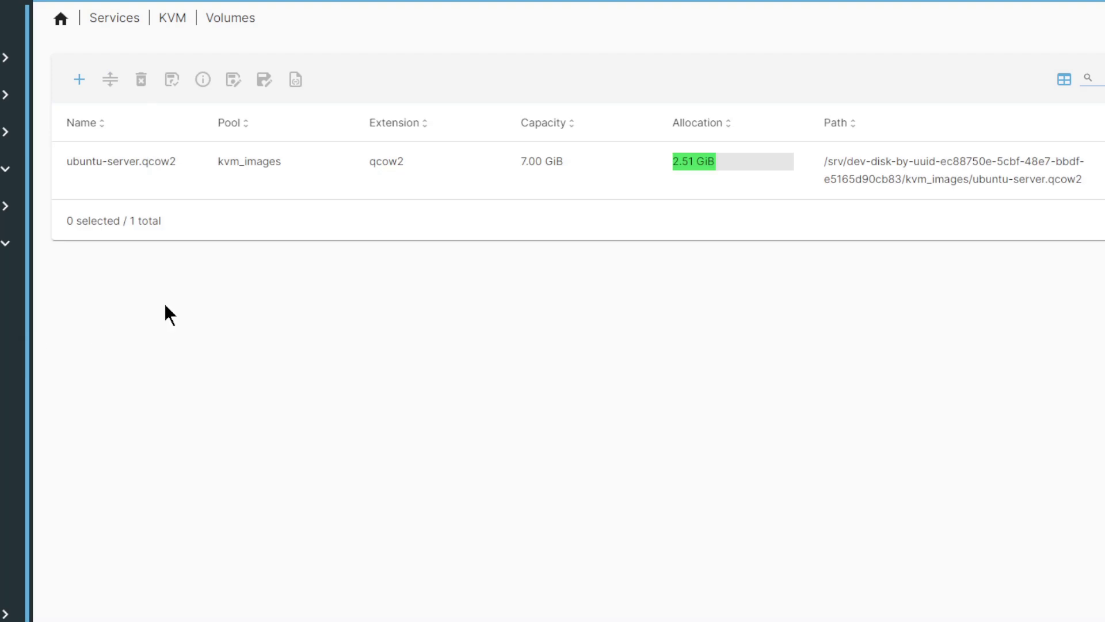